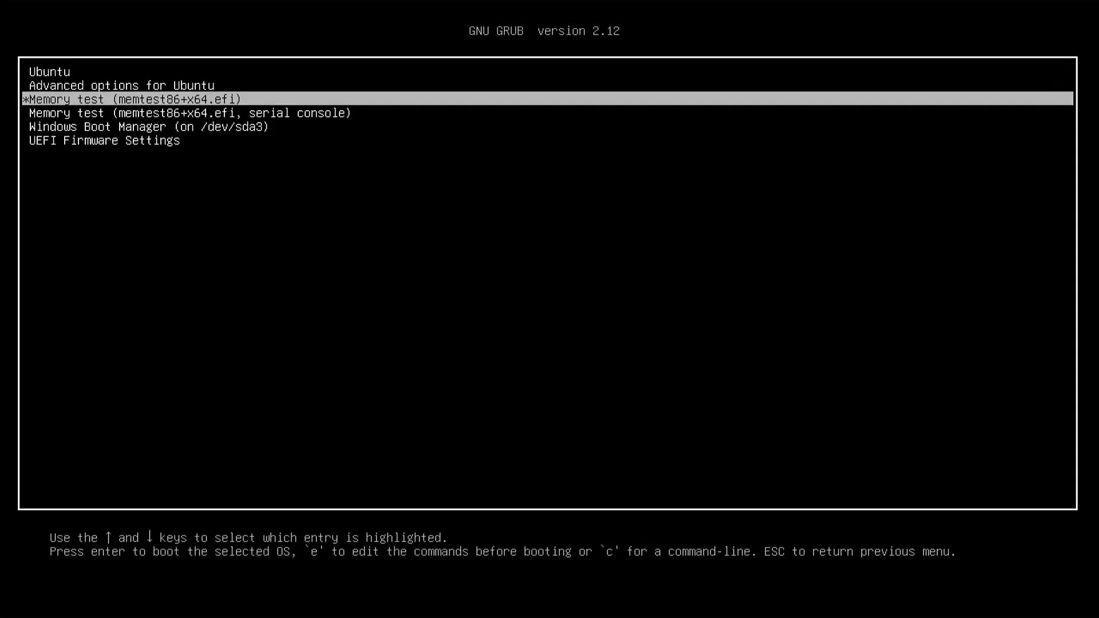
key("Down")
key("Down")
key("Down")
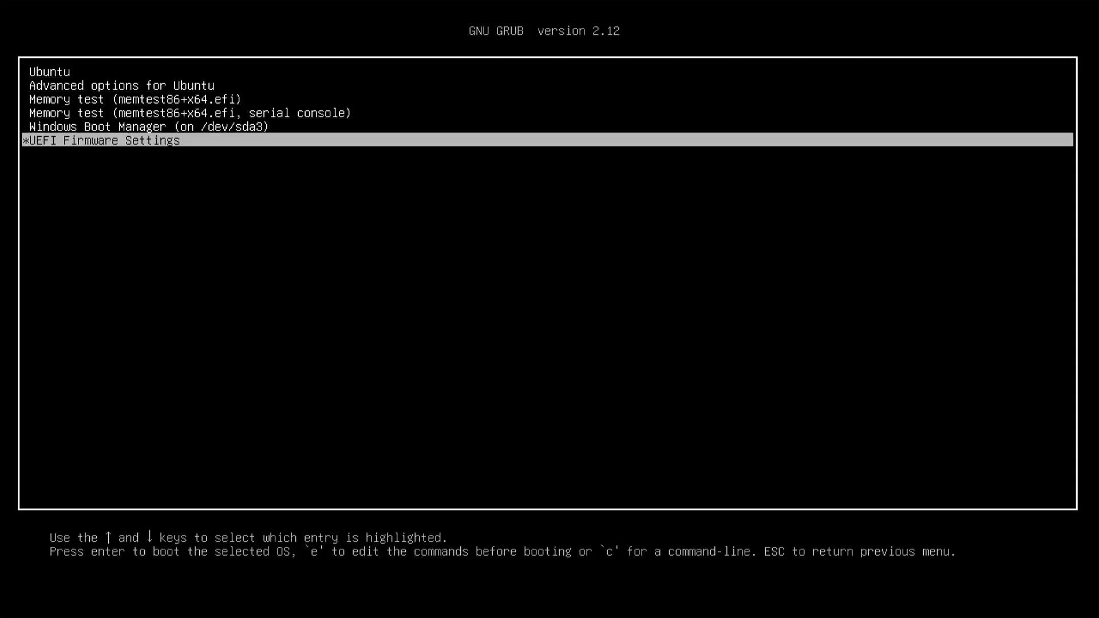
Move through the GRUB boot menu between the Windows Boot Manager and Ubuntu entries.
key("Up")
key("Up")
key("Up")
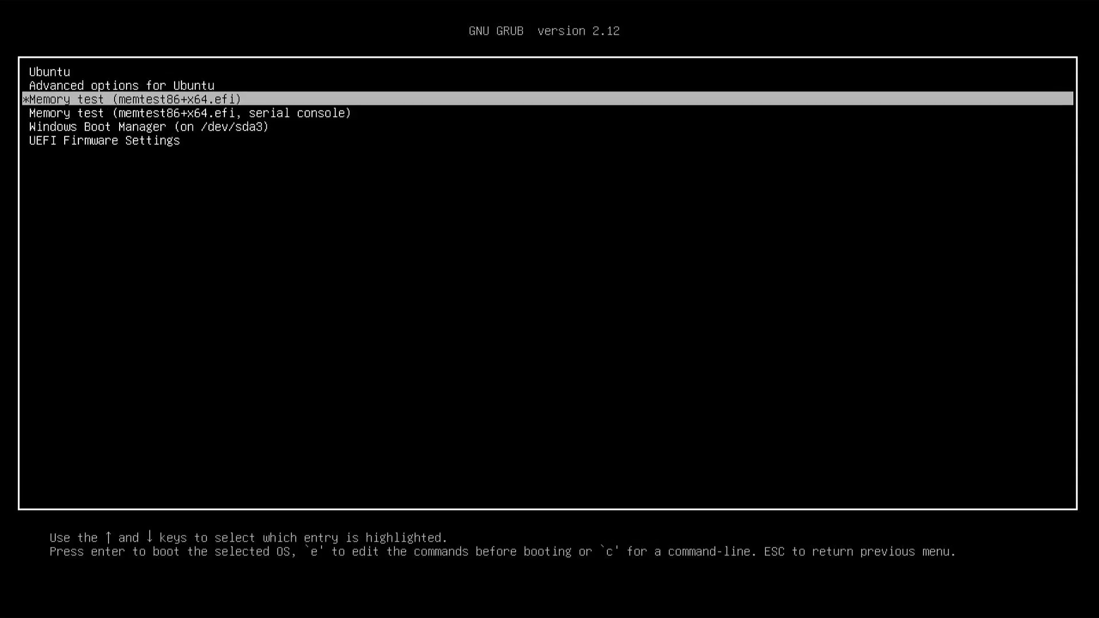
key("Up")
key("Up")
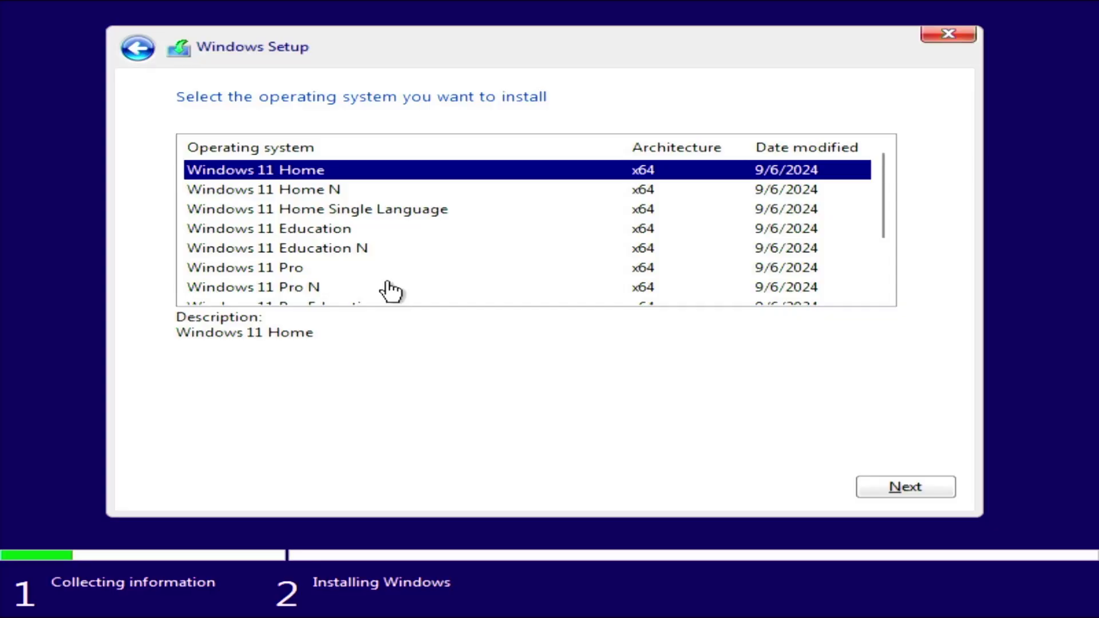
In Windows Setup, choose the Windows 11 Pro edition and a custom installation.
left_click(386, 275)
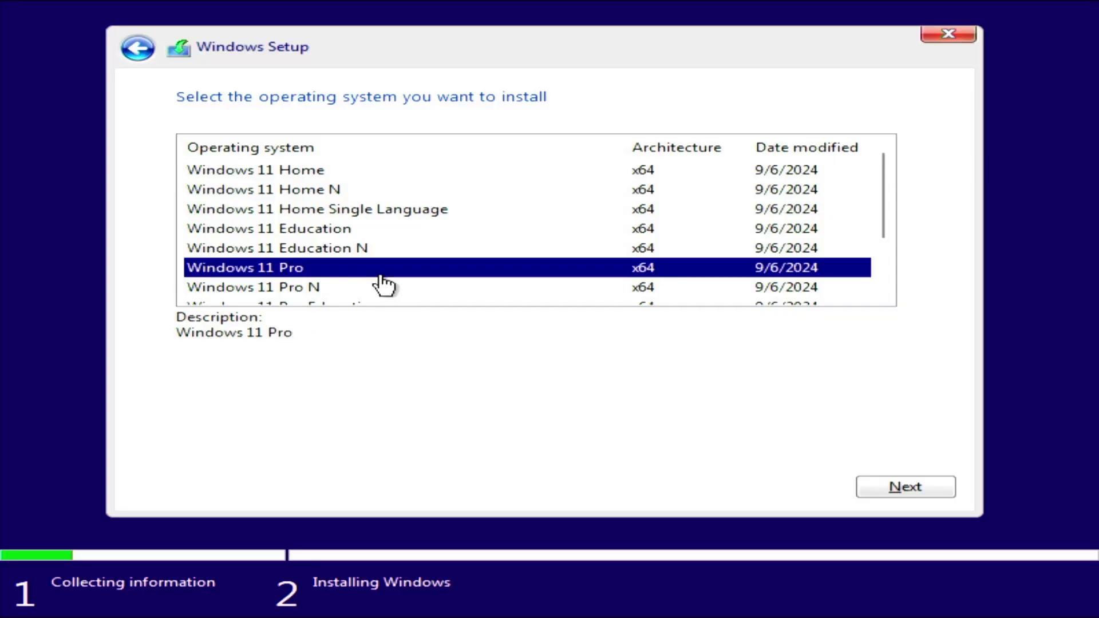
left_click(947, 483)
left_click(526, 286)
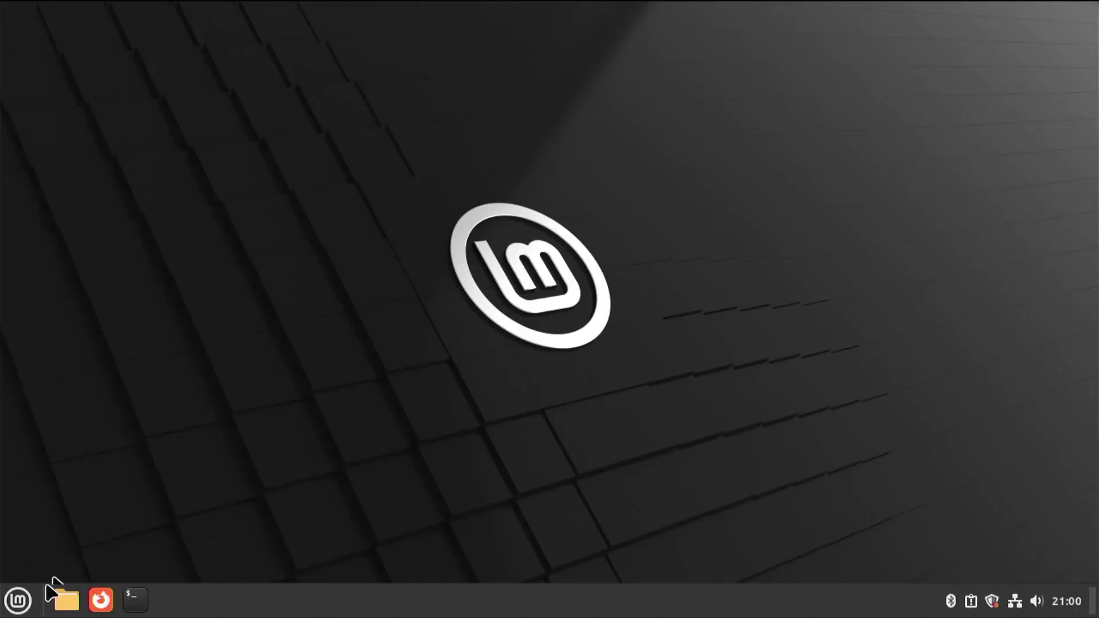
Open a terminal from the Linux Mint menu, then search 'term' in the Plasma menu.
left_click(17, 600)
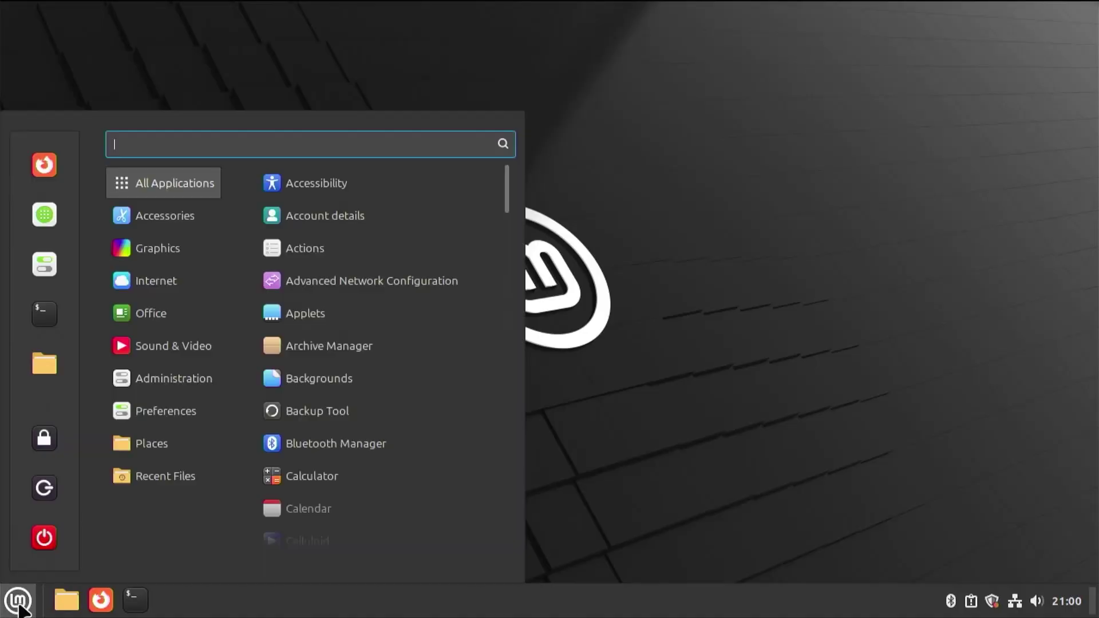
left_click(59, 322)
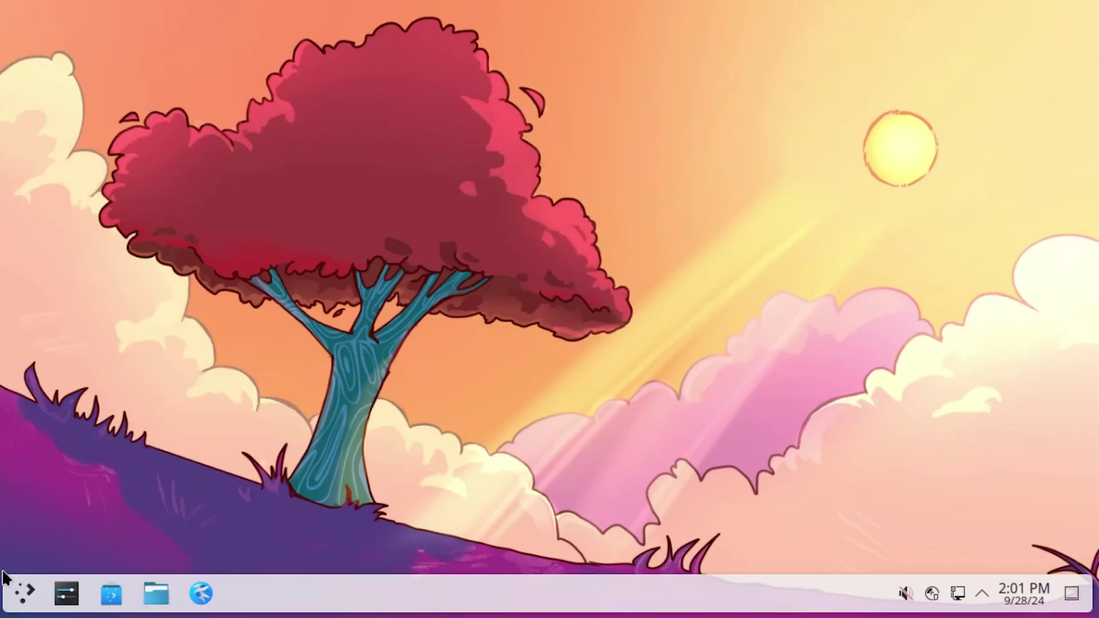
left_click(30, 593)
type("term")
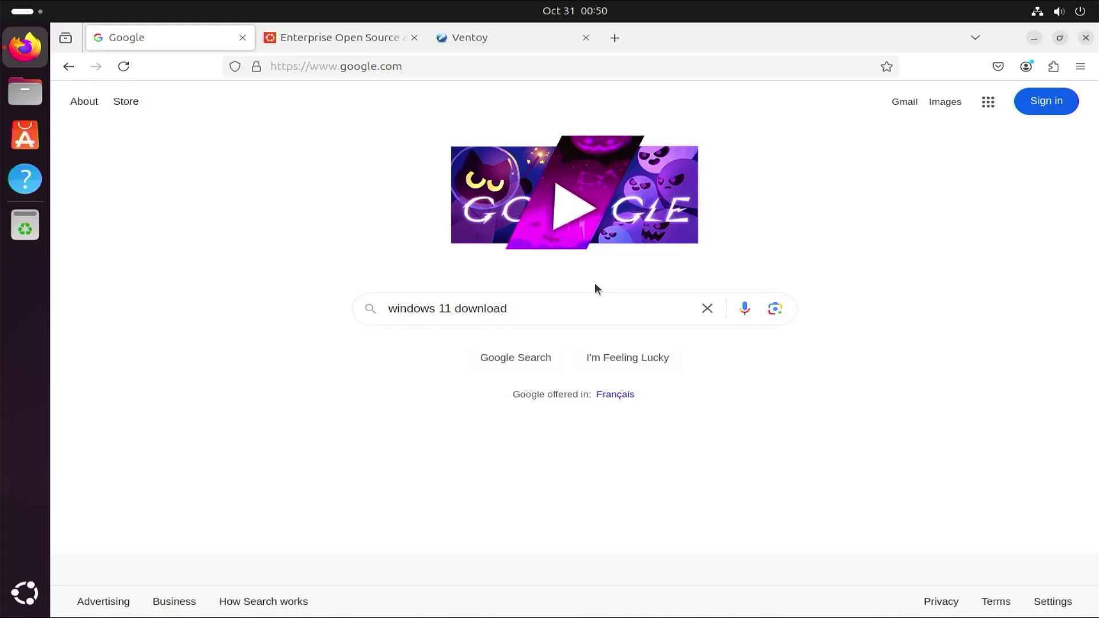
Search 'windows 11 download' and open Microsoft's Download Windows 11 page.
key("Return")
scroll(404, 293, "down", 3)
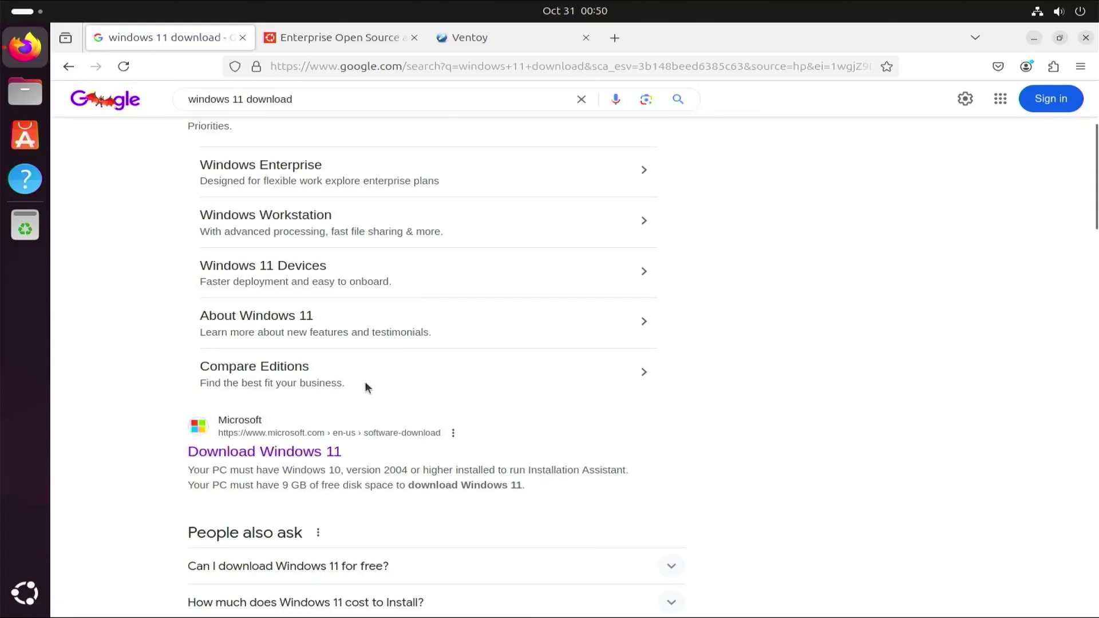
left_click(306, 456)
scroll(343, 416, "down", 5)
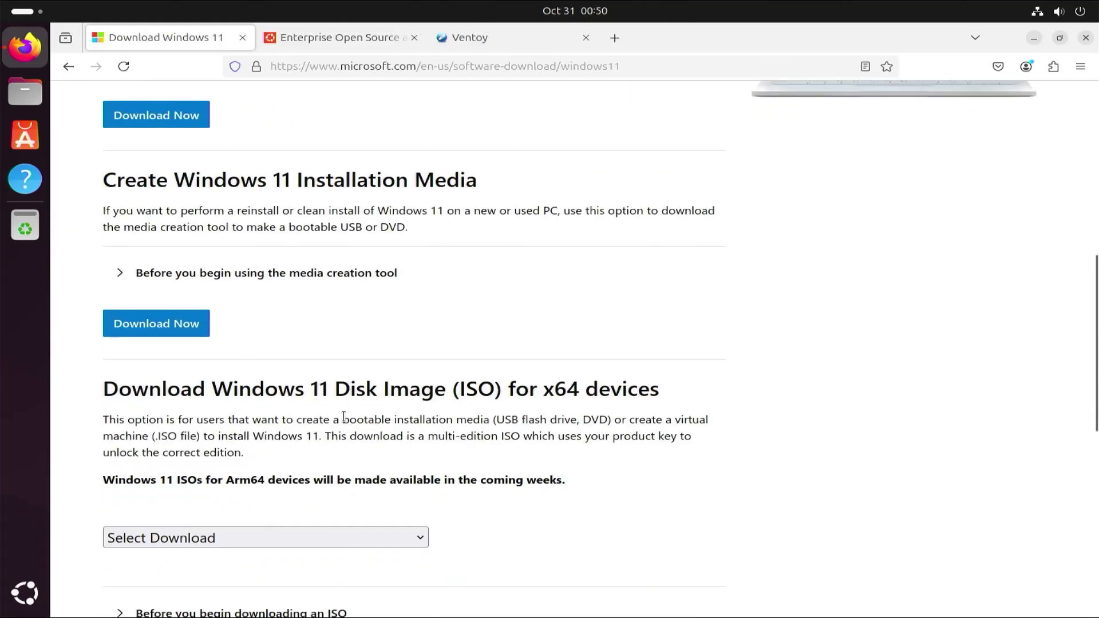
scroll(344, 415, "down", 5)
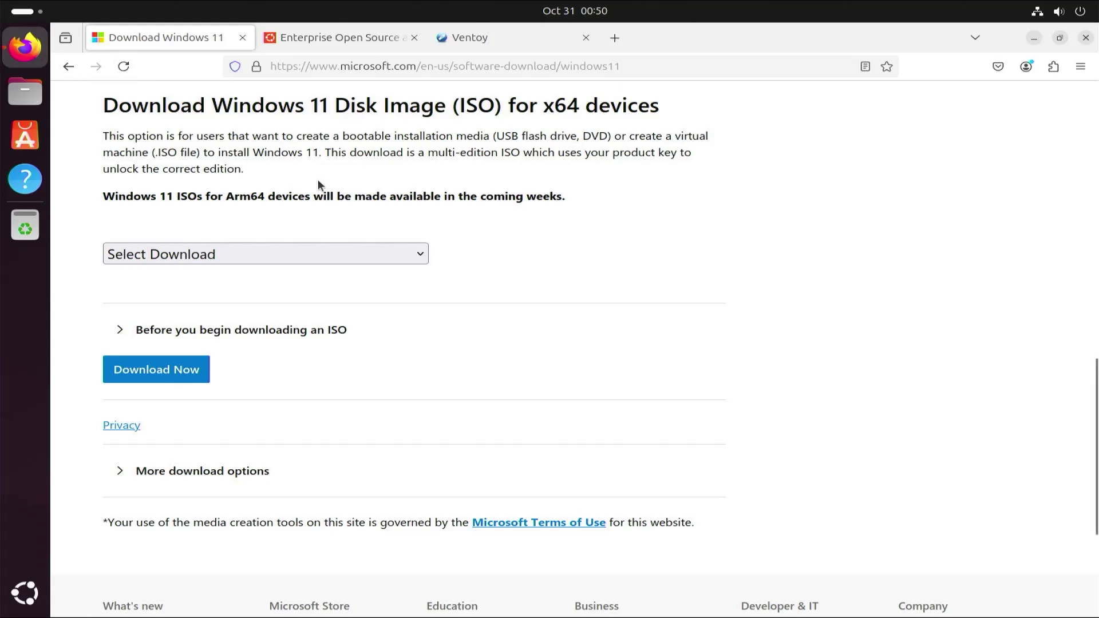
Request the Windows 11 multi-edition x64 ISO in English (United States).
left_click(321, 252)
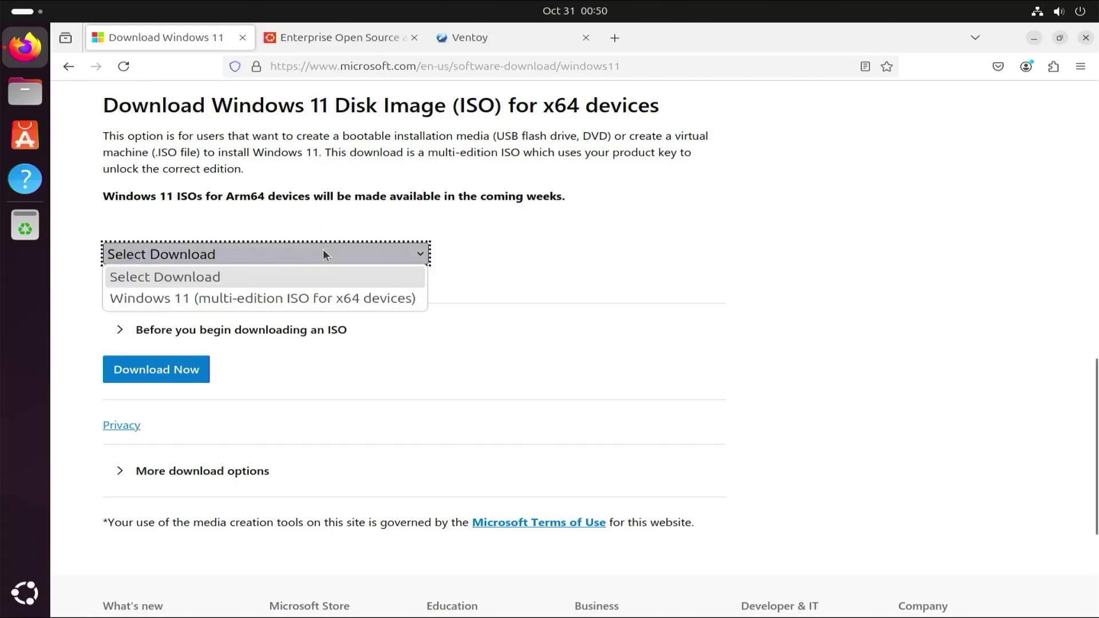
left_click(309, 298)
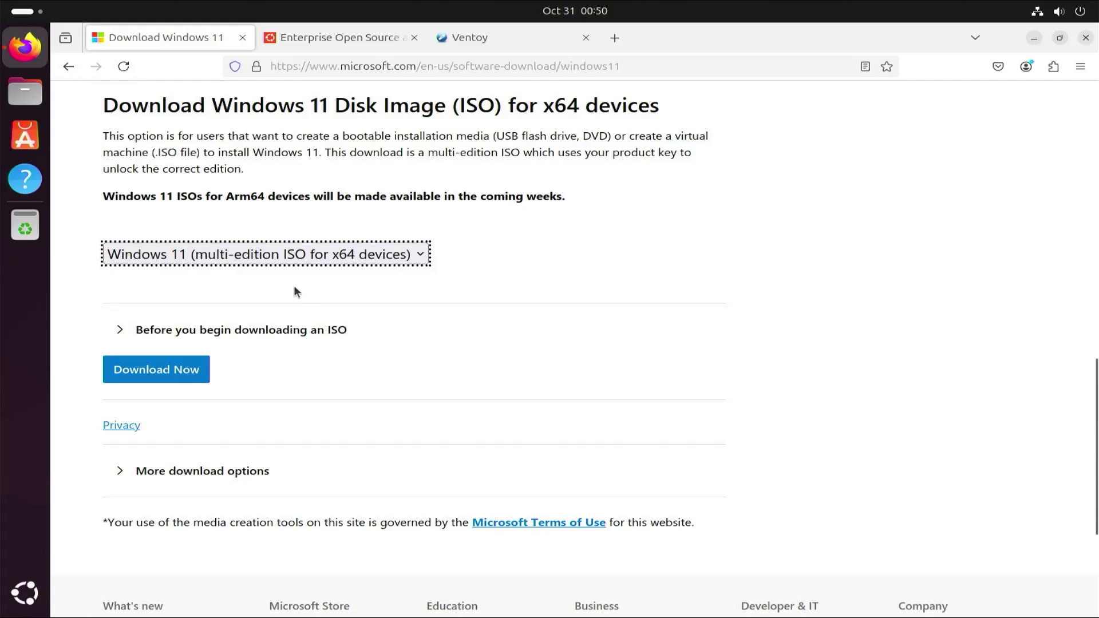
left_click(148, 373)
left_click(246, 345)
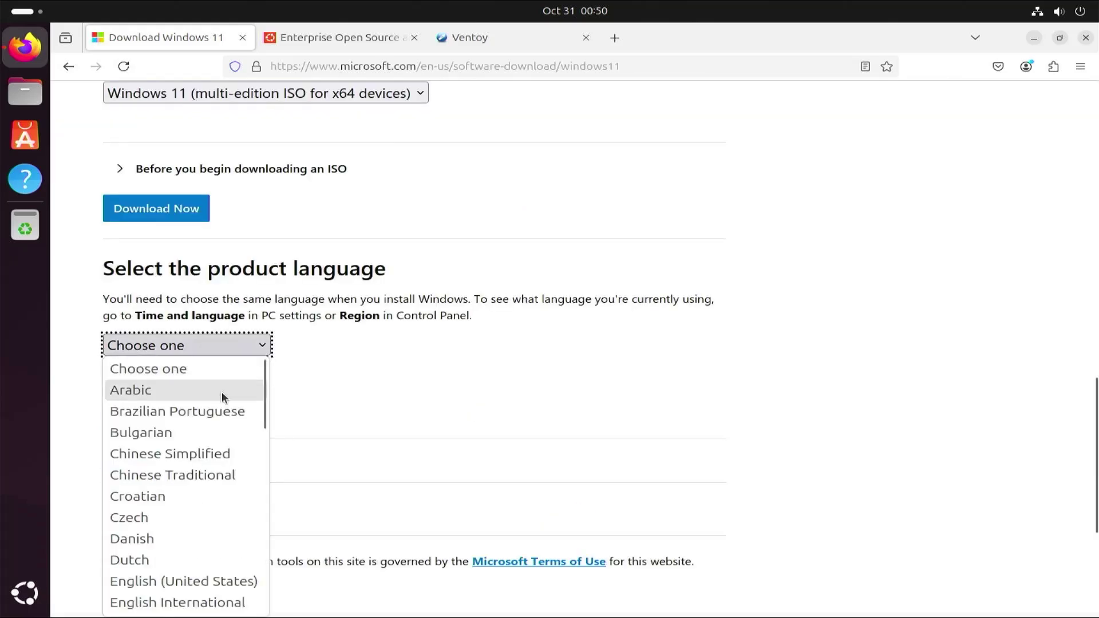
left_click(245, 582)
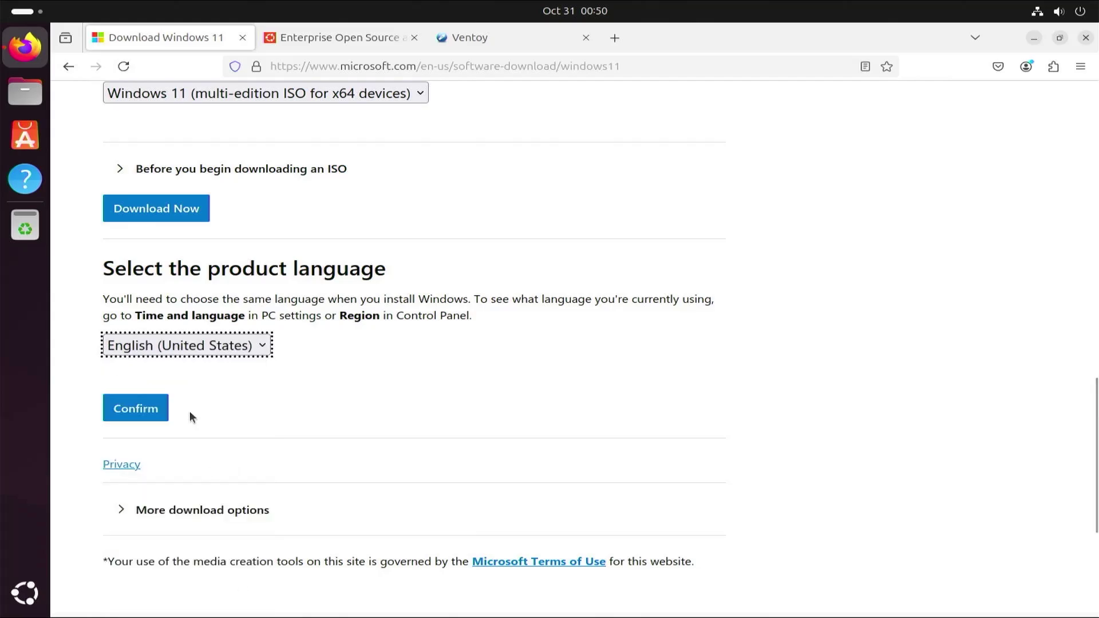
left_click(150, 408)
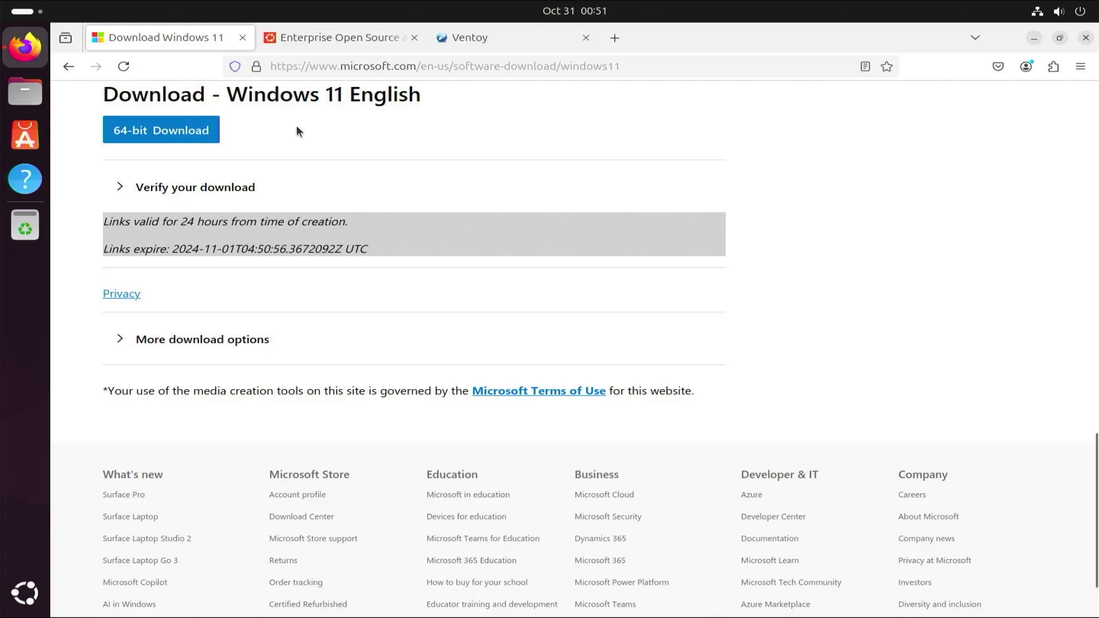
Open the Ubuntu Desktop download page, then Ventoy's Downloads page listing the 1.0.99 binaries.
left_click(350, 38)
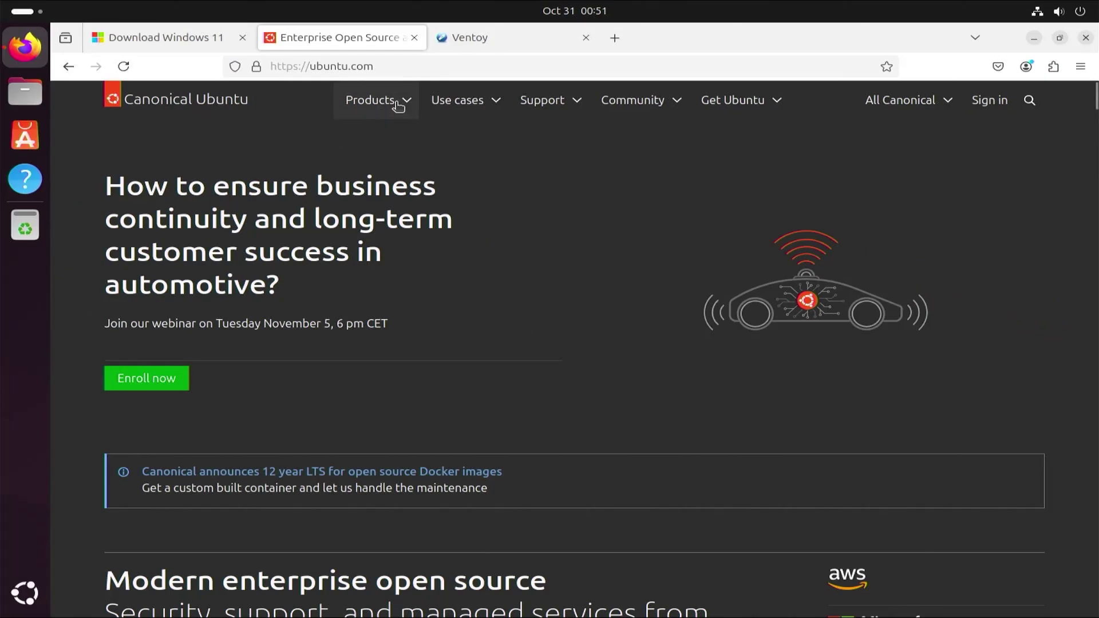
left_click(395, 101)
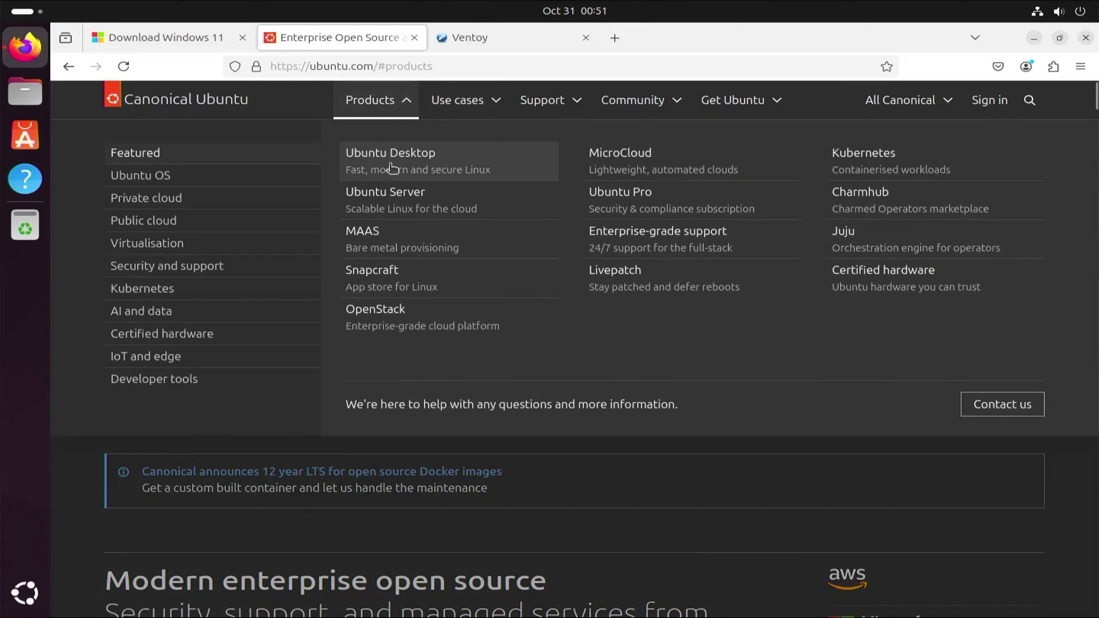
left_click(391, 155)
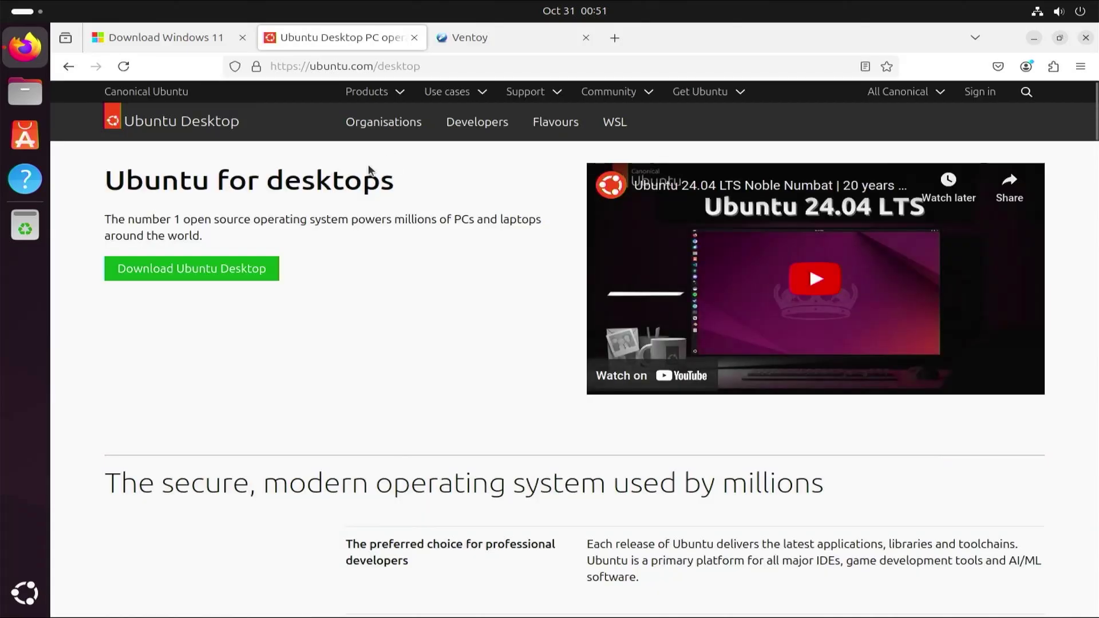
left_click(204, 280)
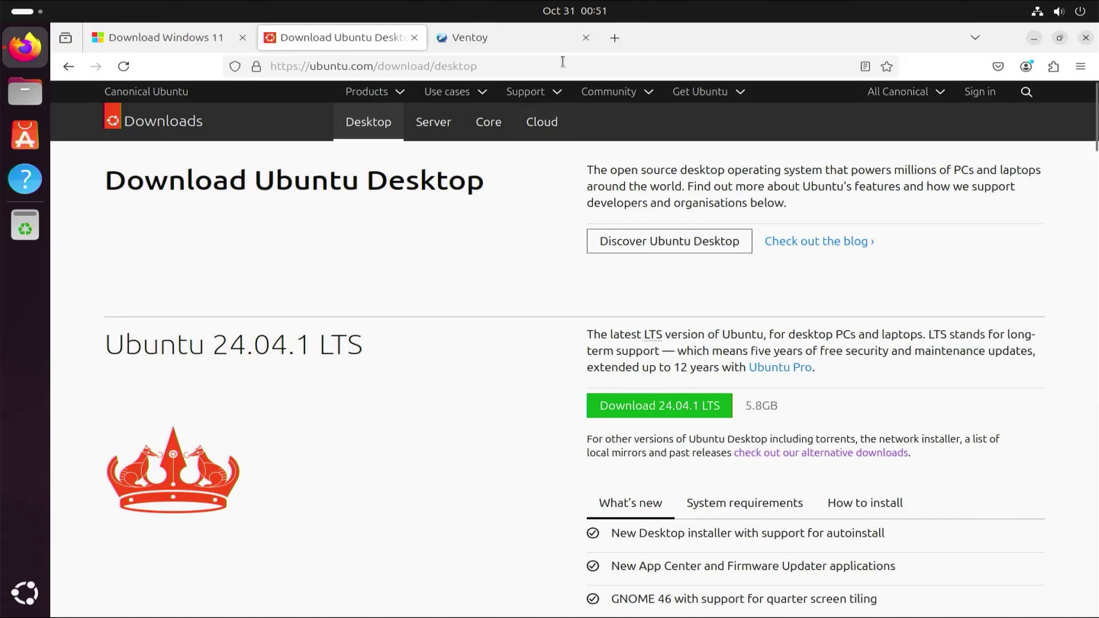
left_click(498, 37)
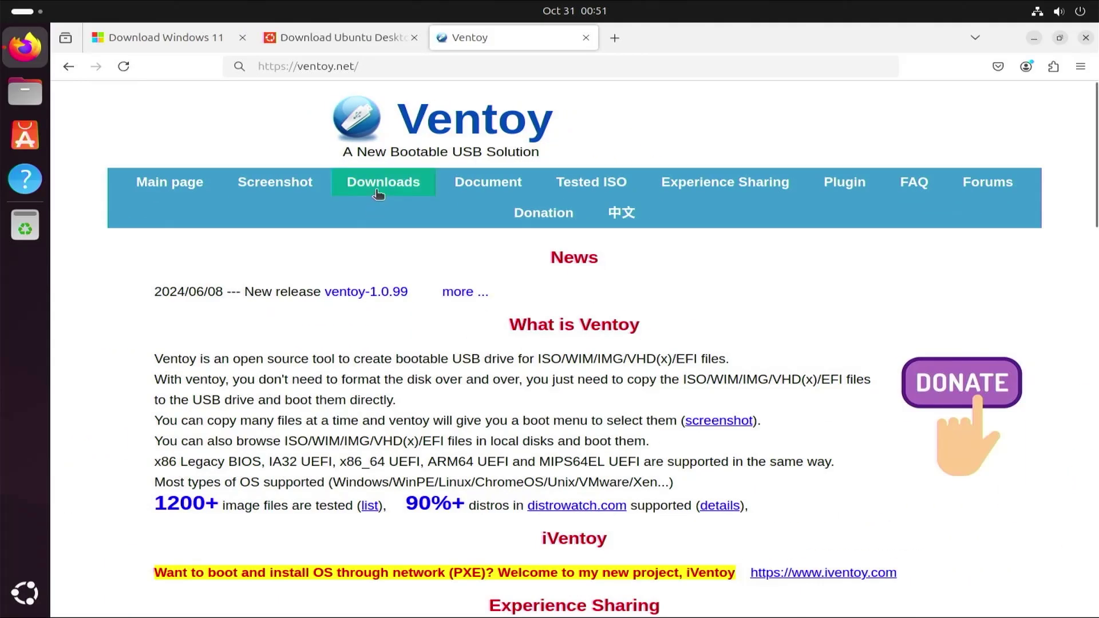
left_click(397, 279)
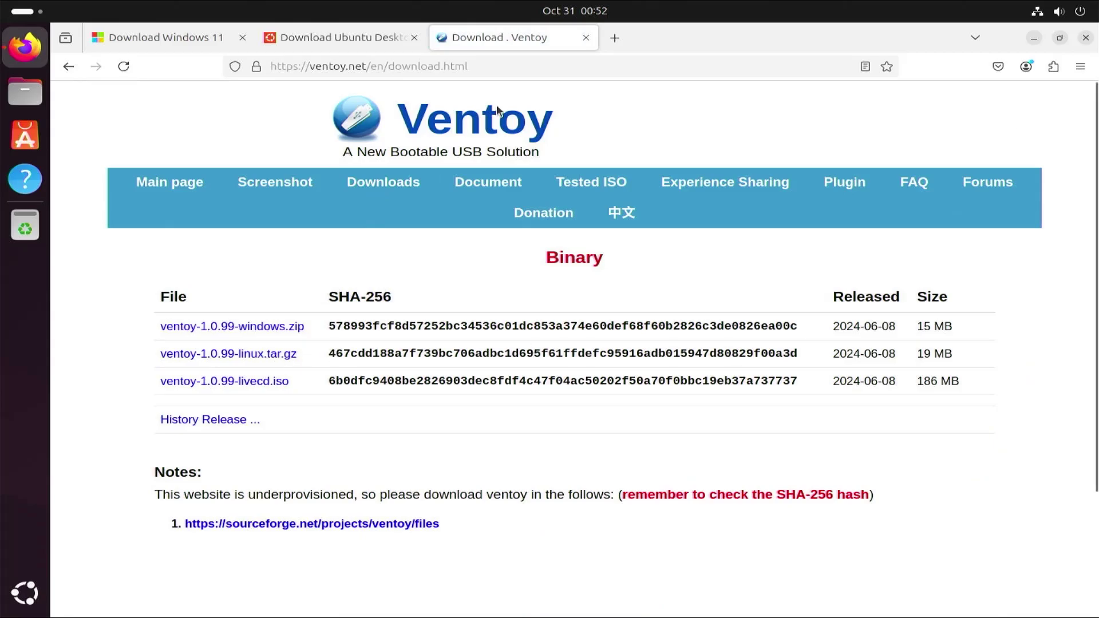
Extract the Ventoy tar.gz in Downloads and open the ventoy-1.0.99 folder.
left_click(24, 90)
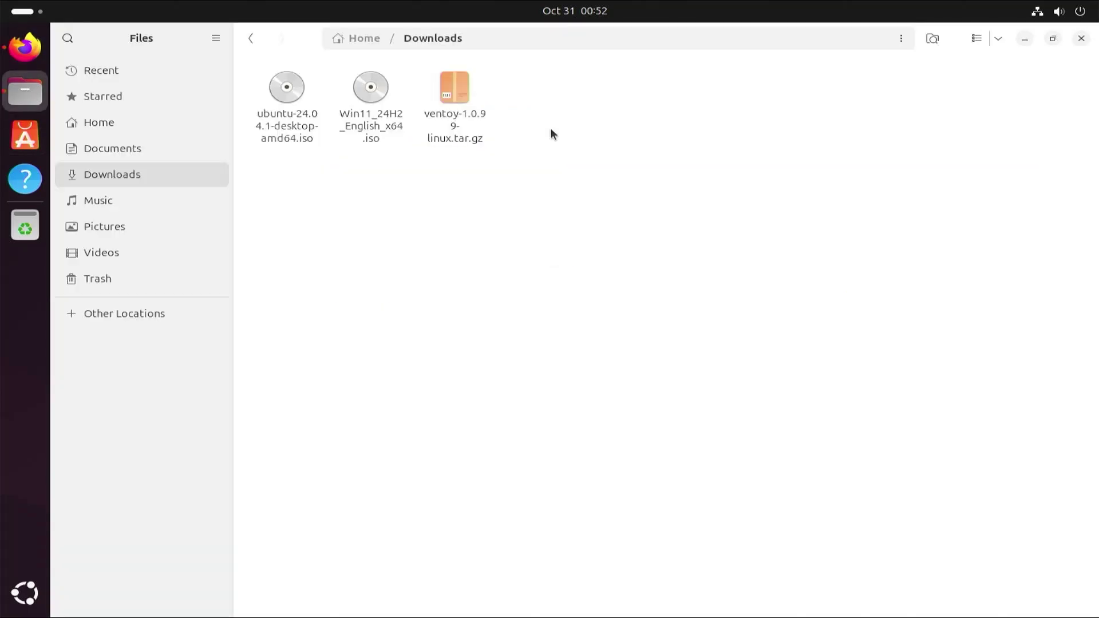
right_click(462, 139)
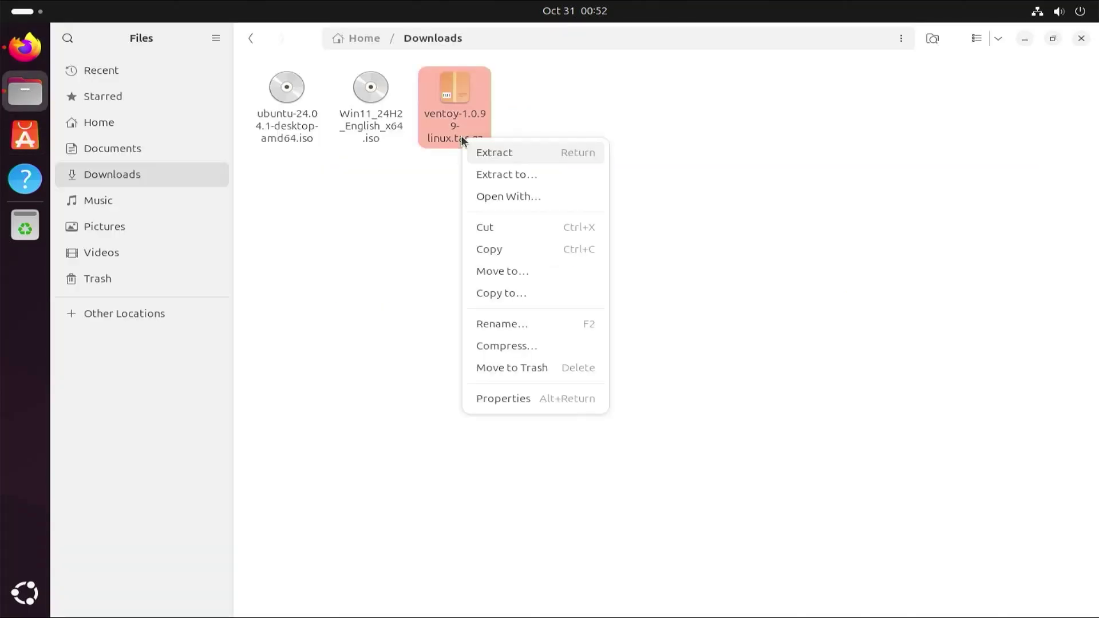
left_click(504, 149)
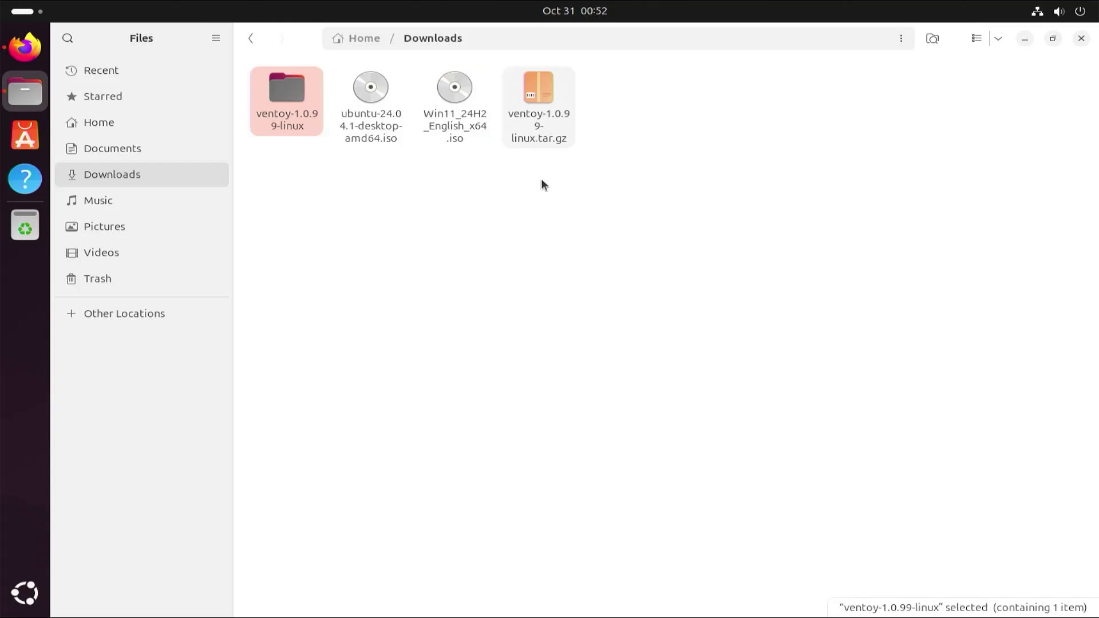
double_click(290, 97)
double_click(289, 98)
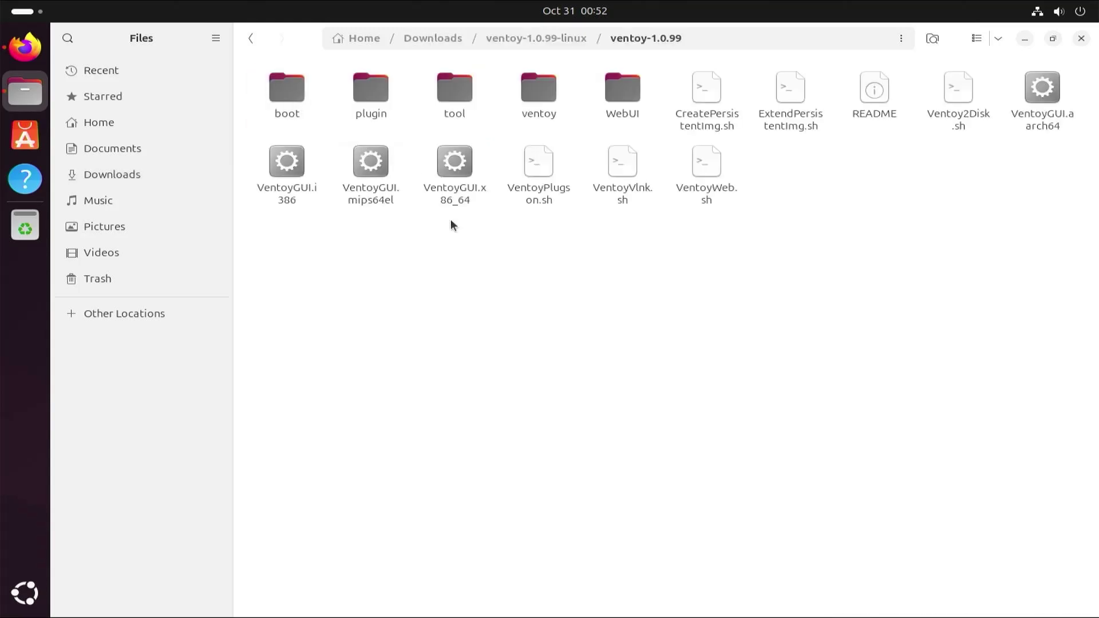
Launch VentoyGUI.x86_64 and authenticate with the account password.
left_click(465, 160)
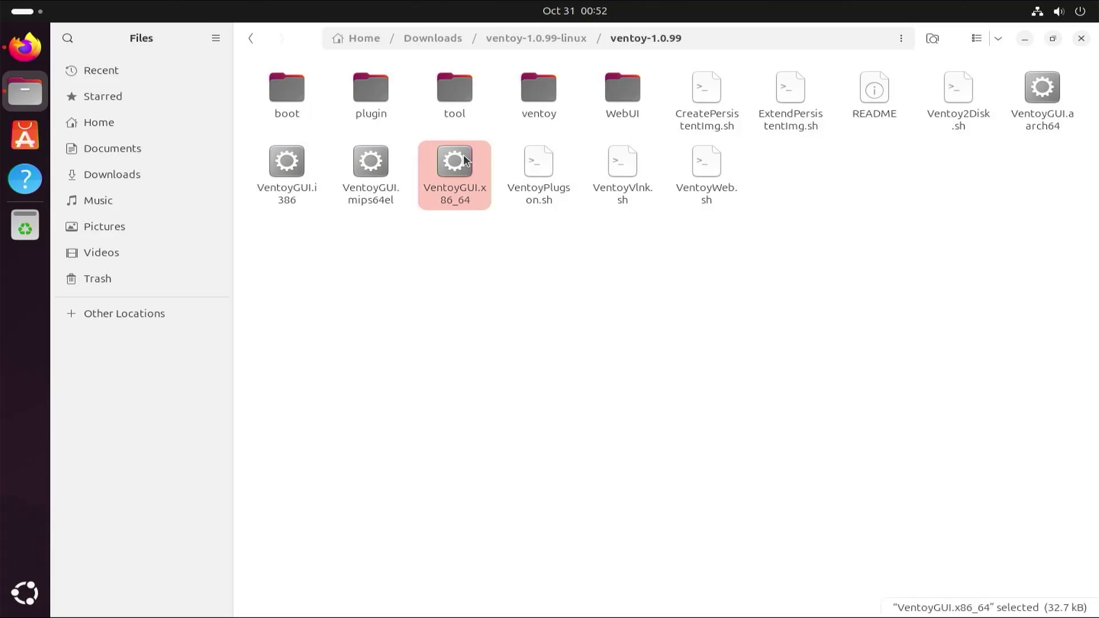
double_click(466, 166)
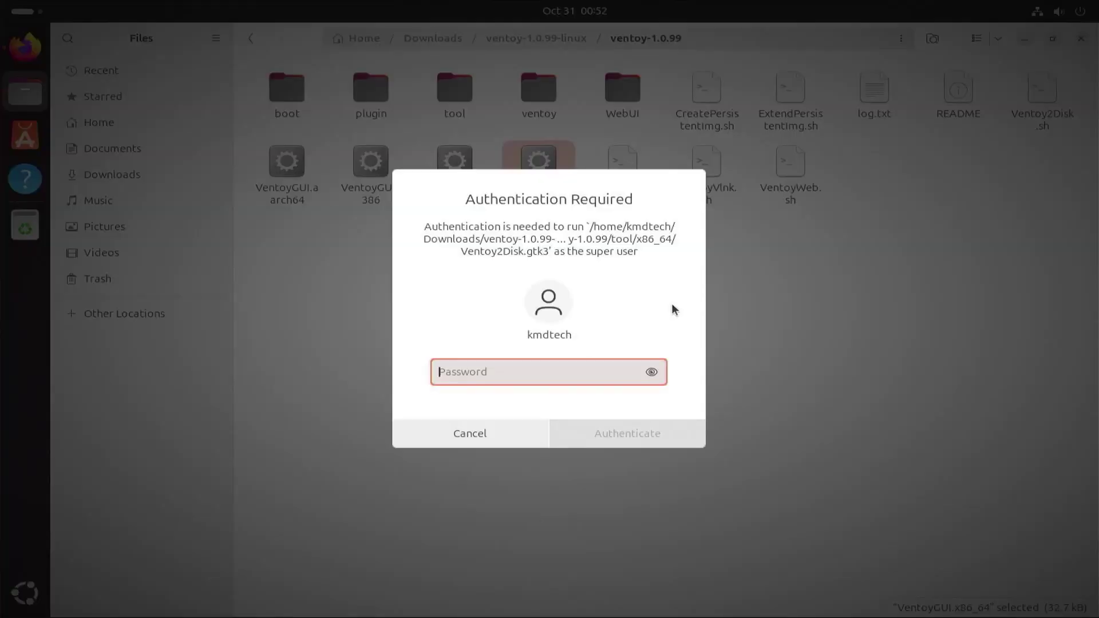
type("*********")
key("Return")
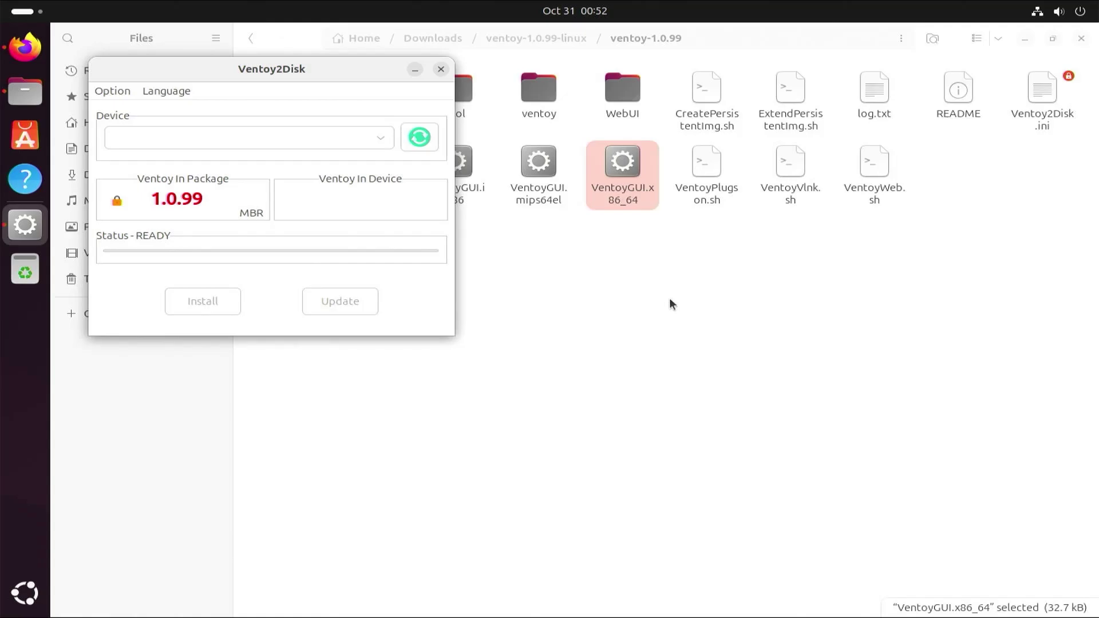
Rescan for USB drives and set Ventoy's partition style to GPT.
left_click(421, 142)
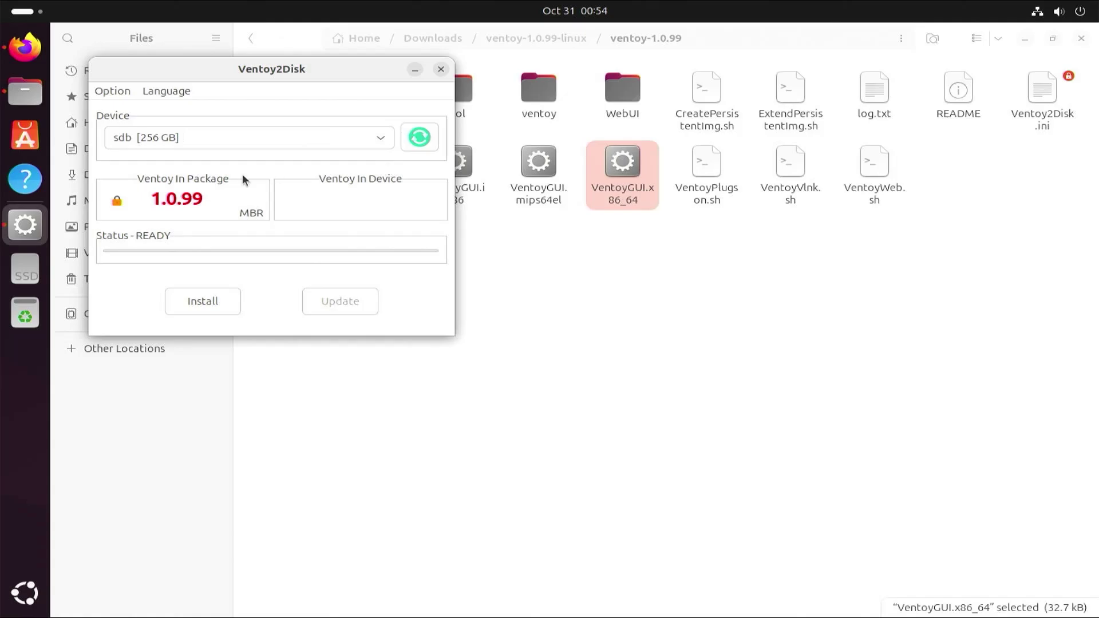
left_click(108, 92)
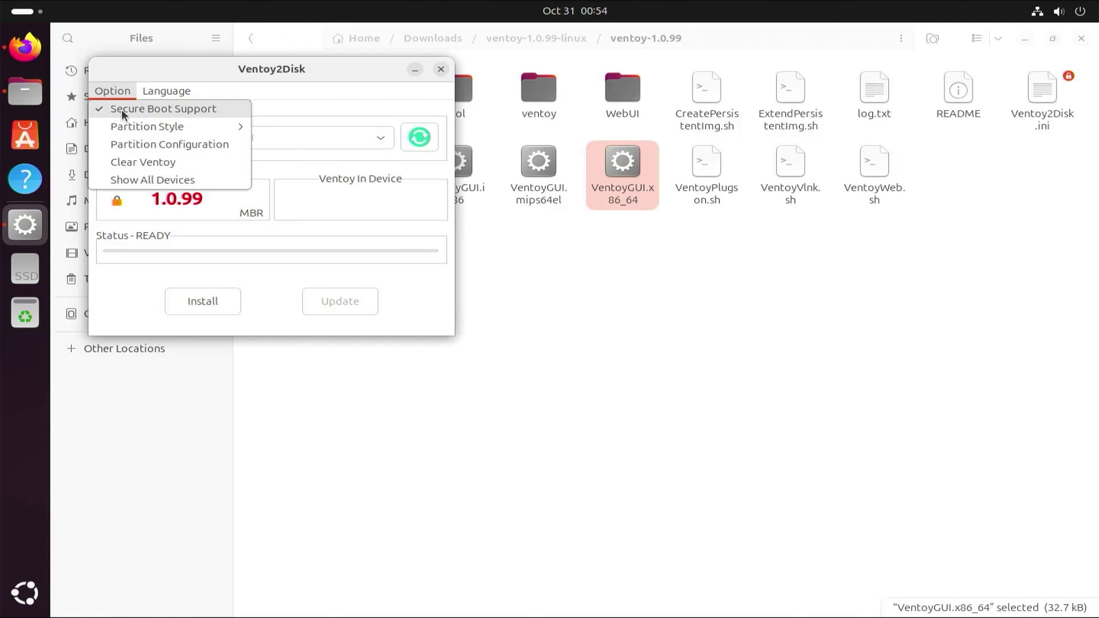
mouse_move(125, 132)
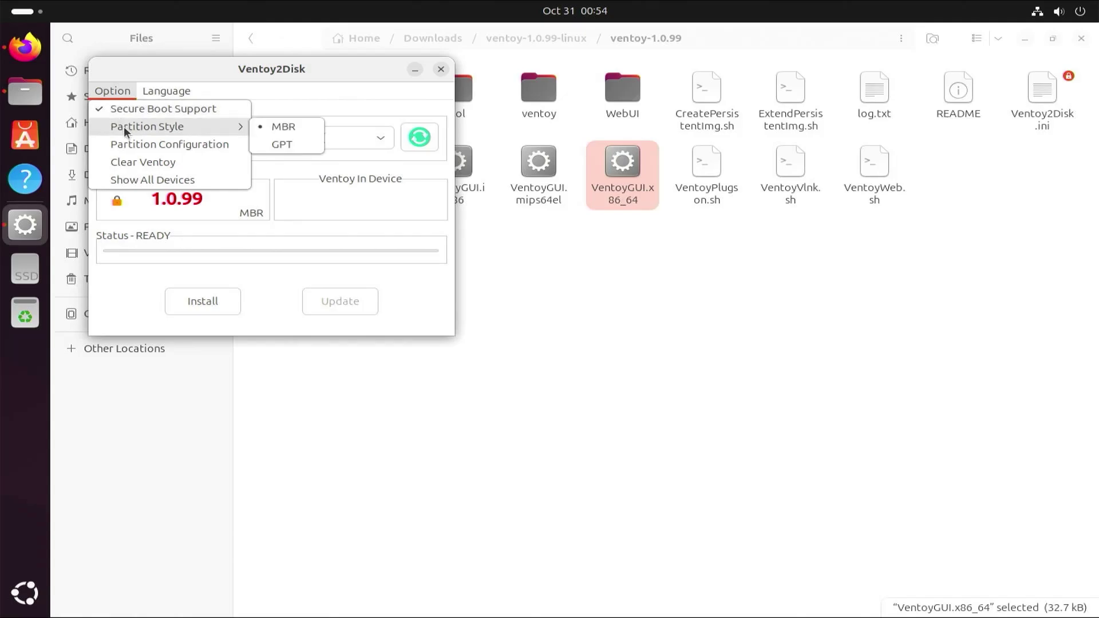
left_click(277, 146)
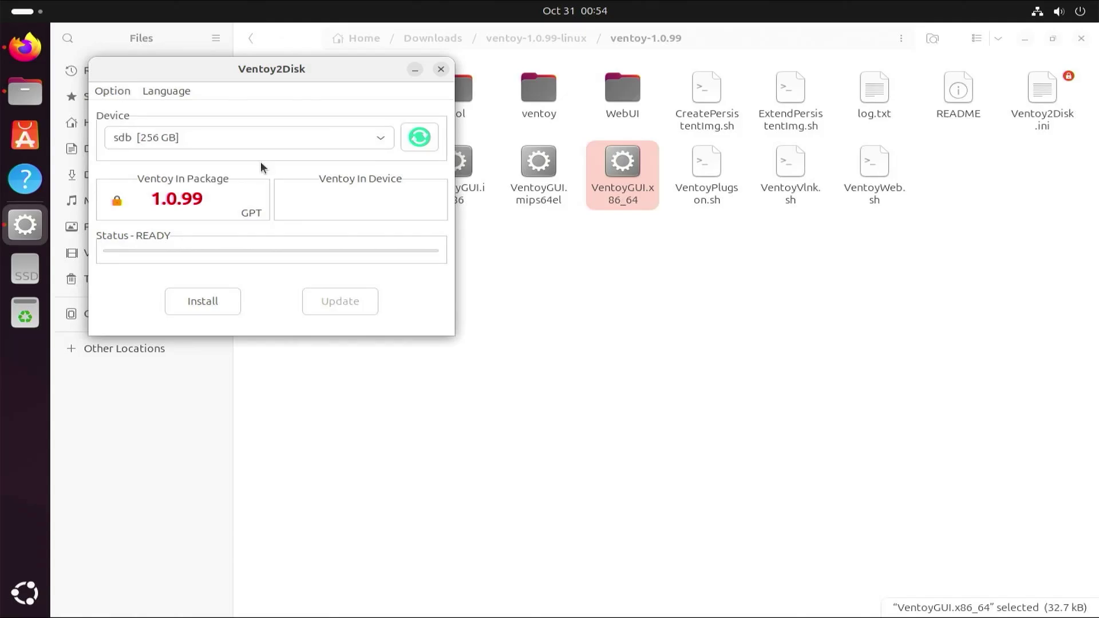
Install Ventoy onto the 256 GB sdb drive, confirming both format warnings.
left_click(203, 301)
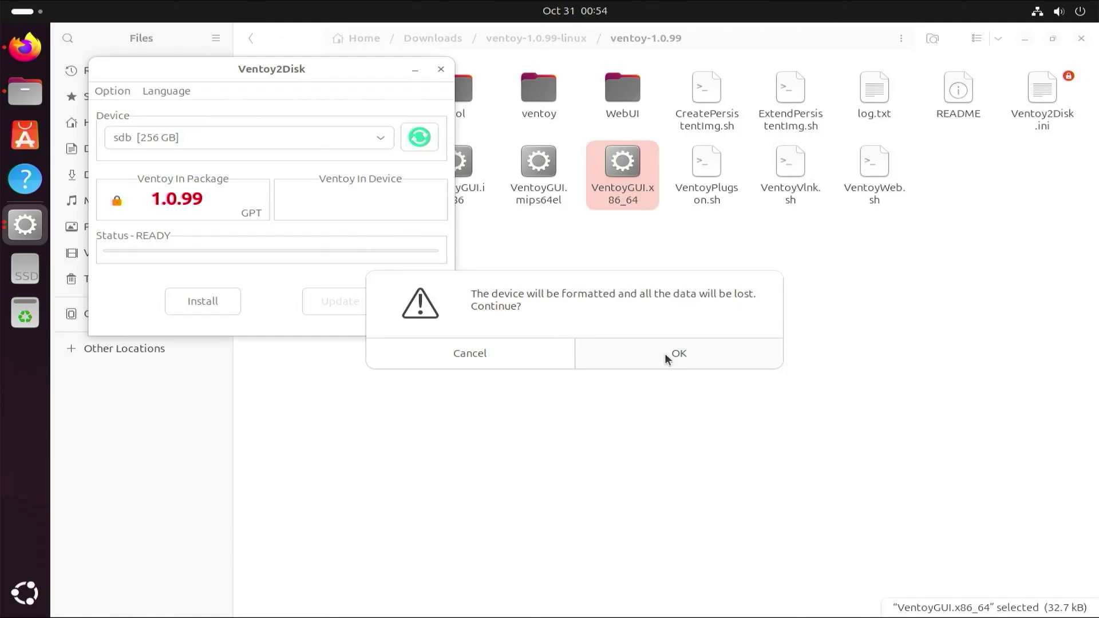
left_click(666, 359)
left_click(385, 201)
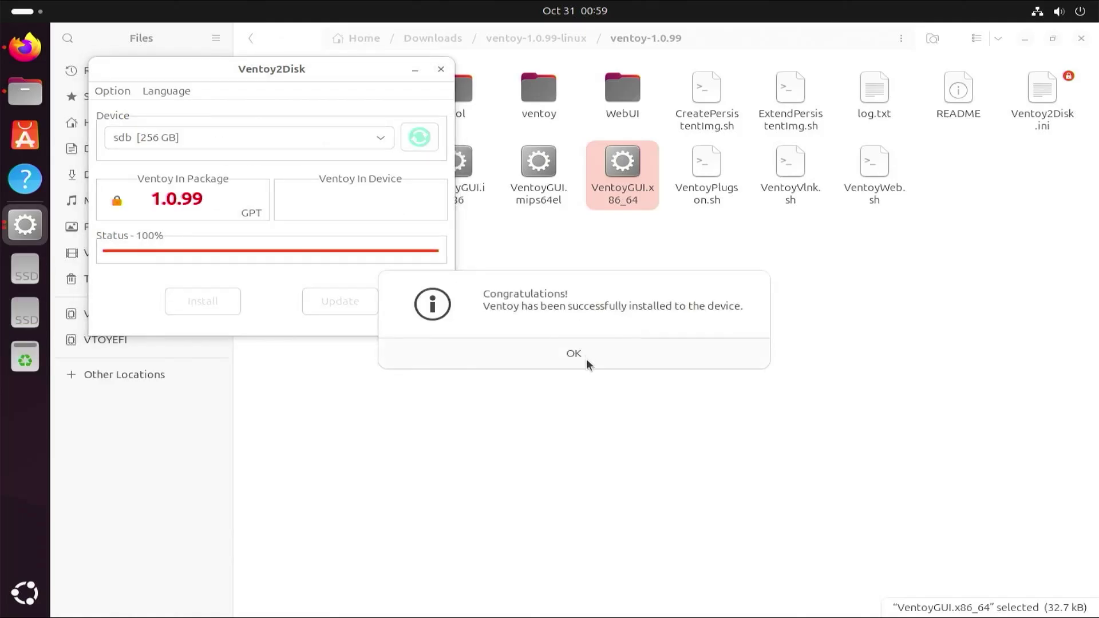
left_click(588, 363)
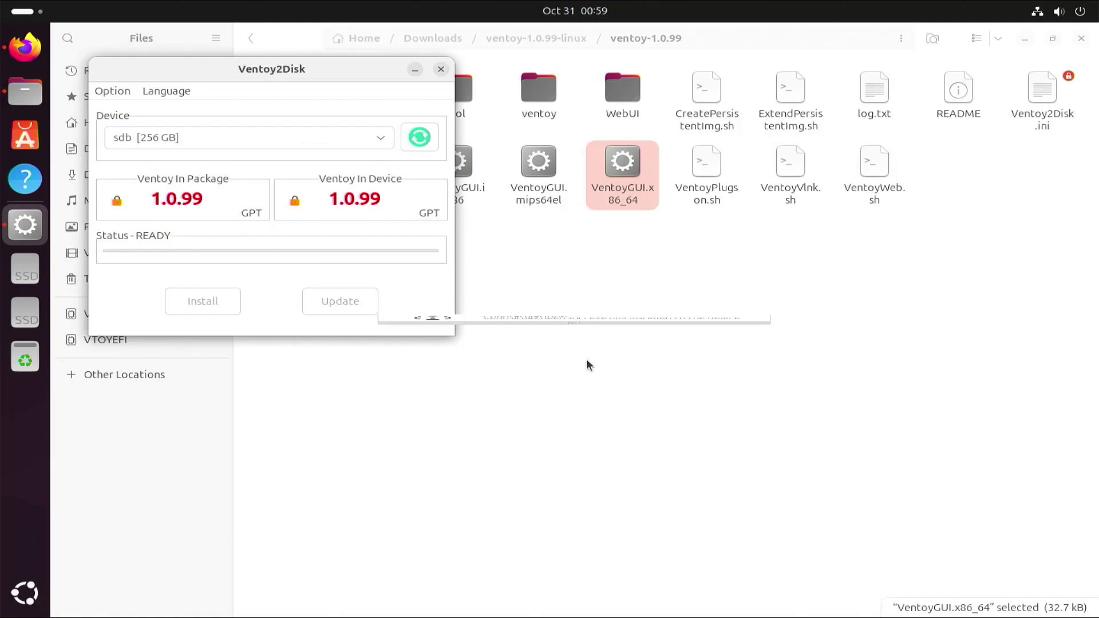
Close Ventoy2Disk and copy the Ubuntu 24.04.1 and Win11 24H2 ISOs from Downloads onto the Ventoy drive.
left_click(441, 70)
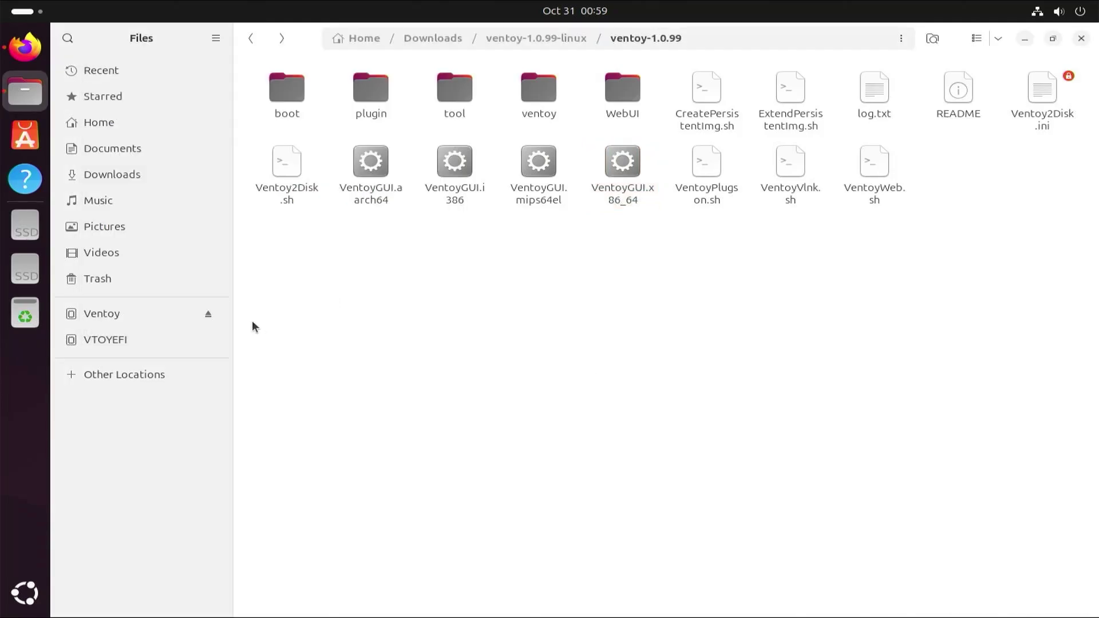
left_click(127, 320)
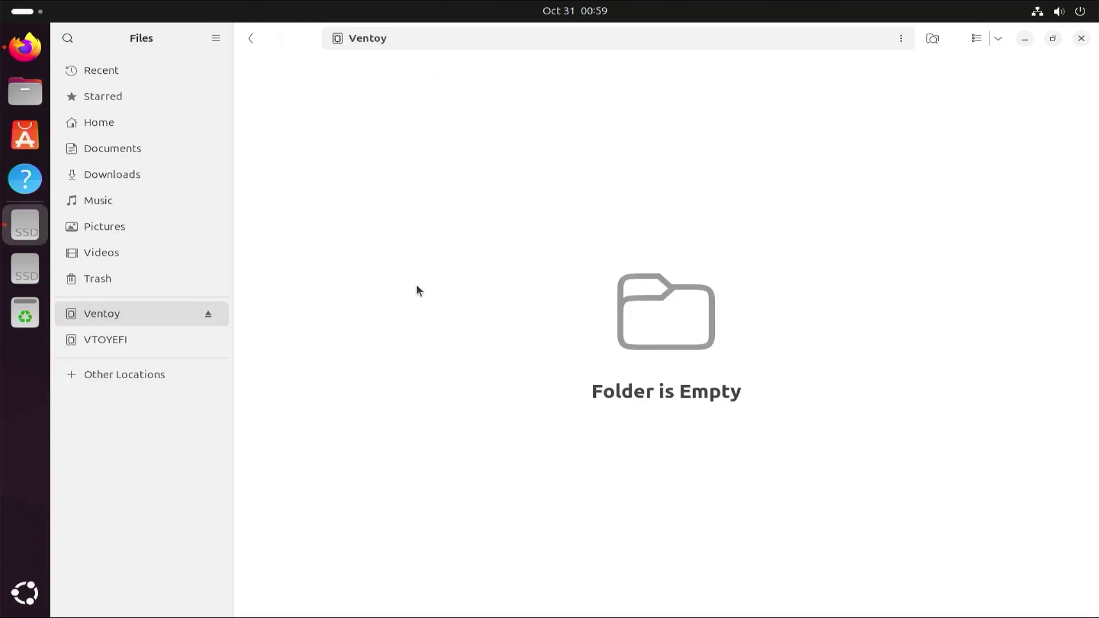
left_click(163, 174)
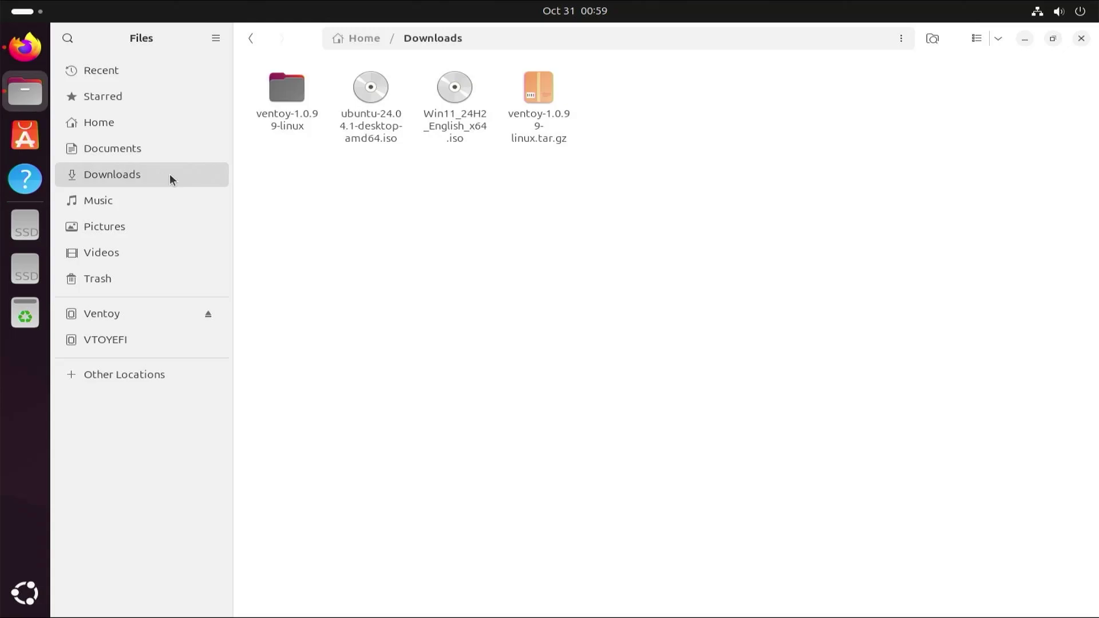
left_click(359, 115)
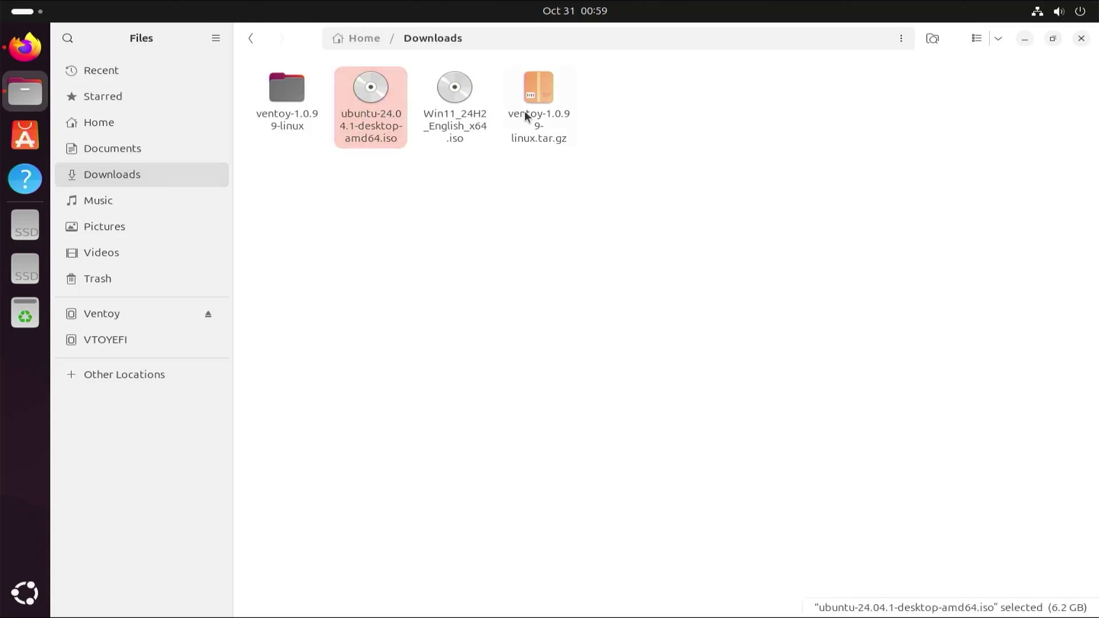
left_click(467, 111, "ctrl")
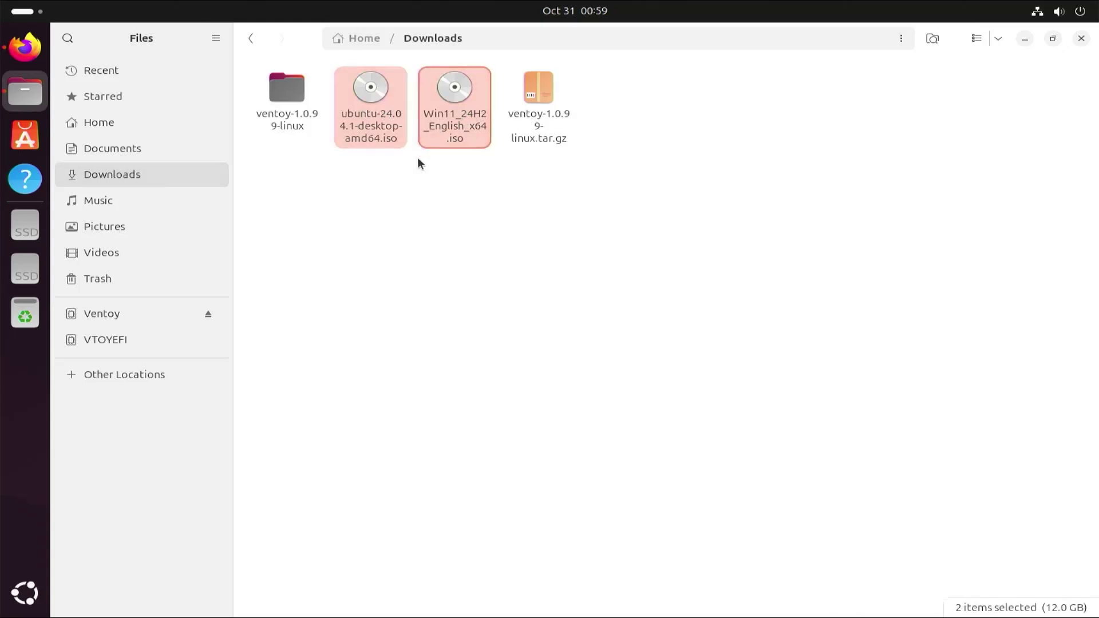
left_click(152, 313)
key("ctrl+v")
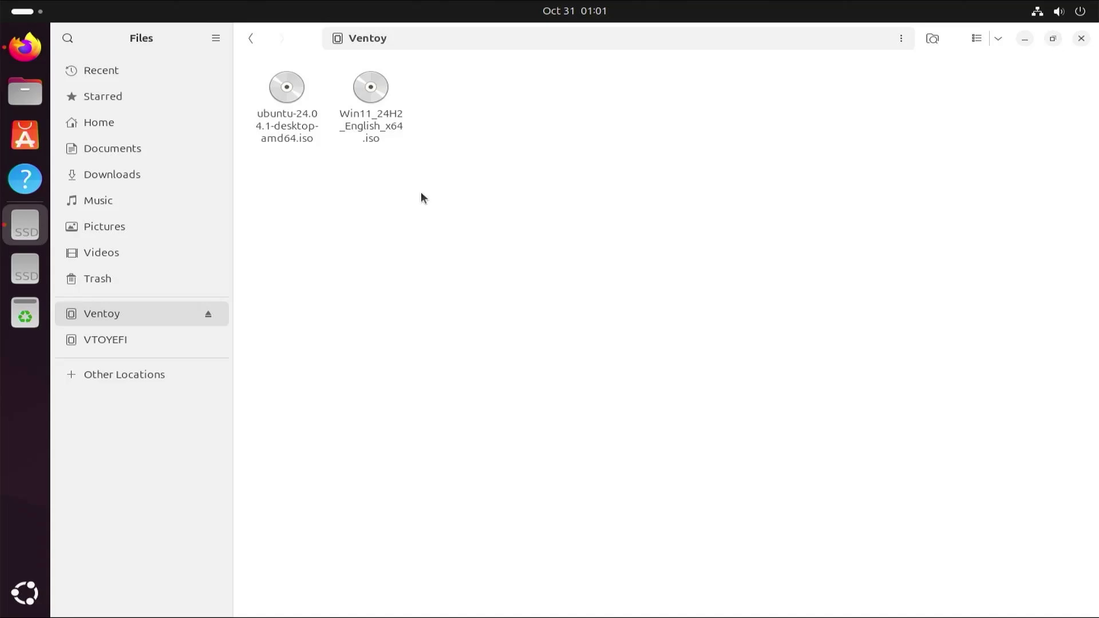
Close Files, restart into Aptio Setup with Secure Boot disabled, and move to the Boot tab.
left_click(1081, 39)
left_click(1059, 11)
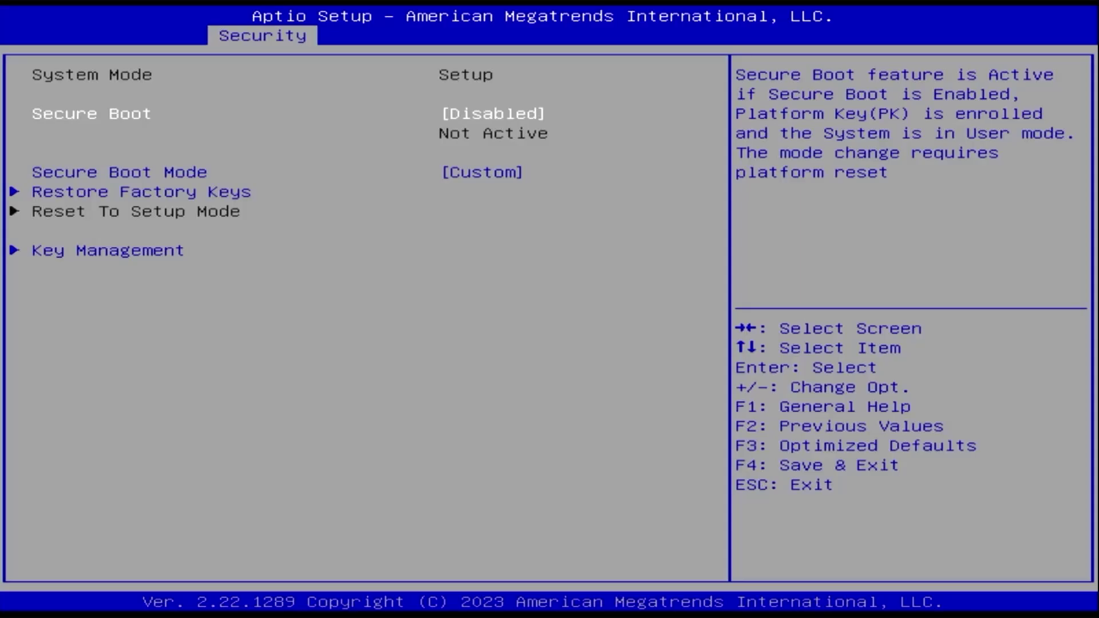
key("Right")
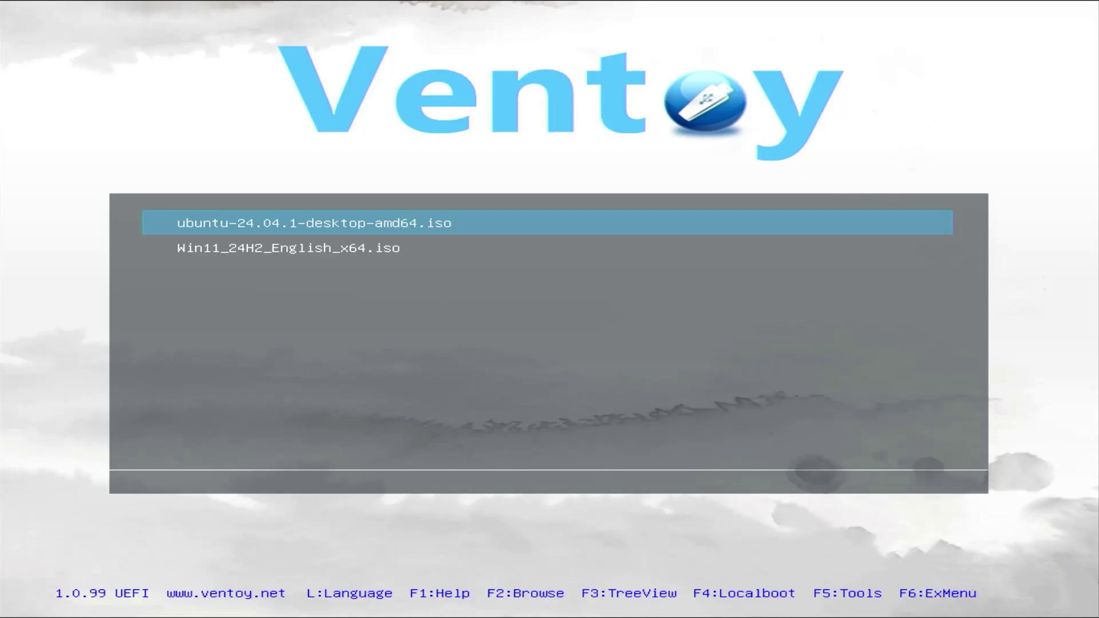
Boot ubuntu-24.04.1-desktop-amd64.iso from the Ventoy menu in normal mode.
key("Return")
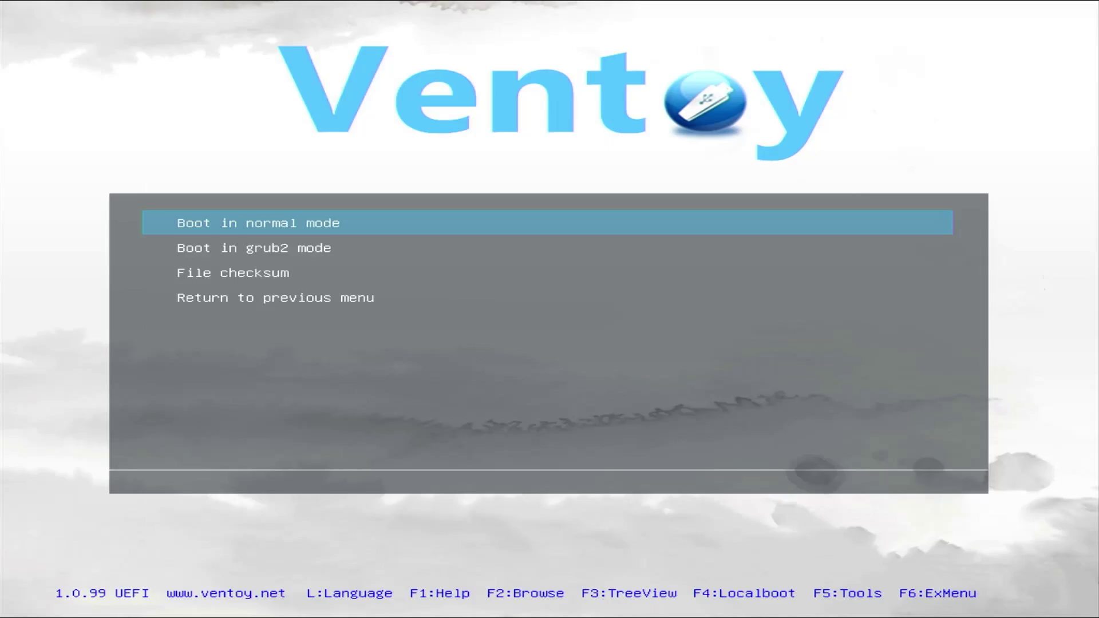
key("Return")
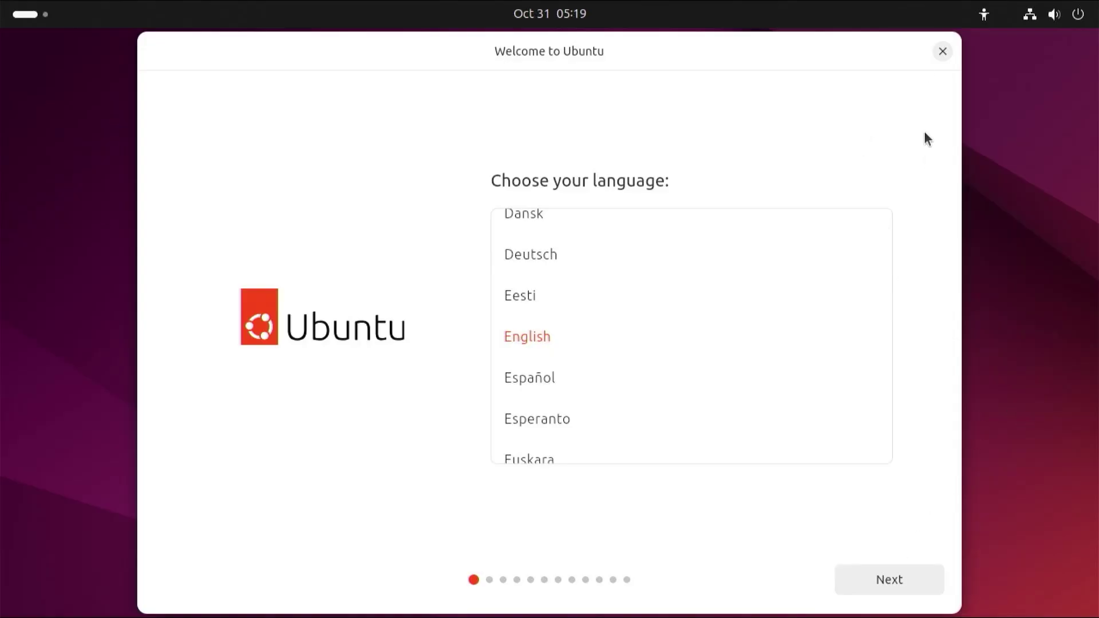
Close the Welcome to Ubuntu window and launch GParted by searching 'gpar'.
left_click(942, 52)
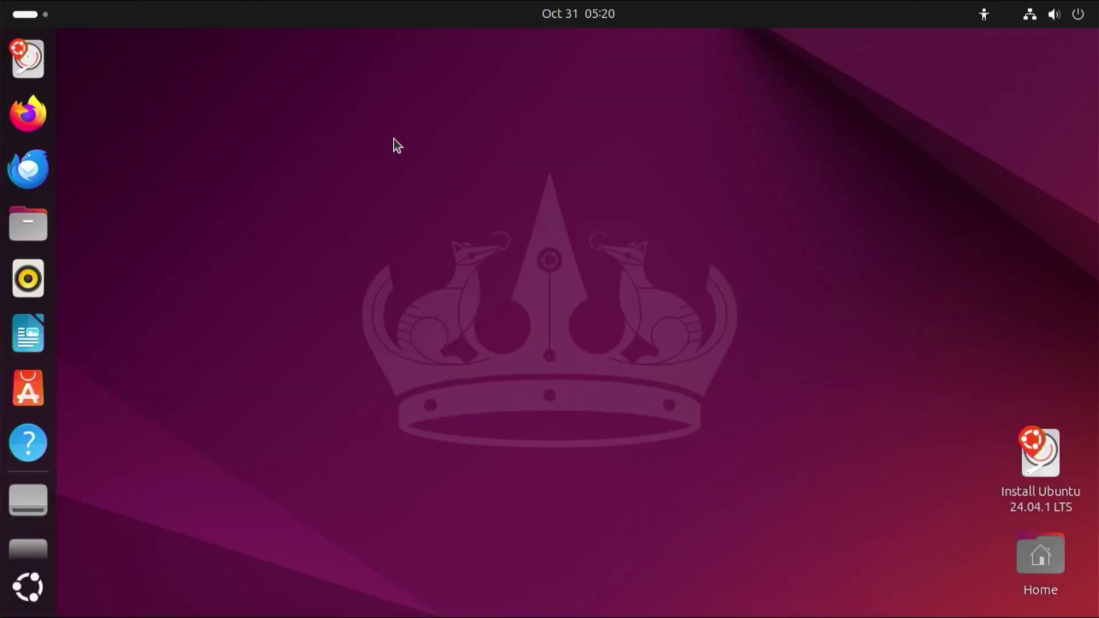
left_click(33, 6)
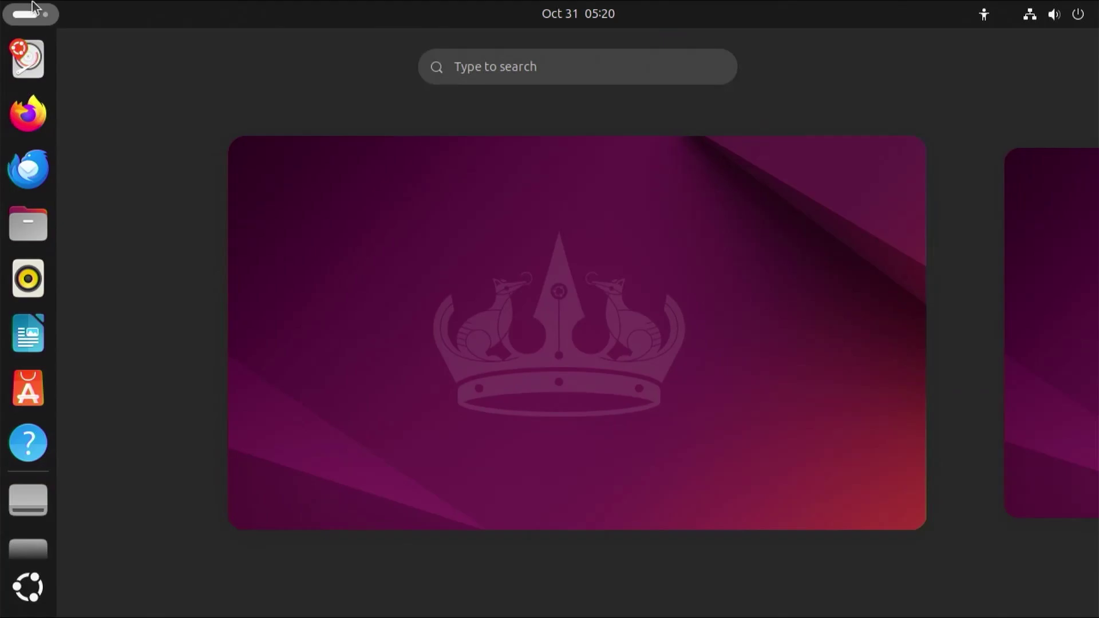
type("gpar")
key("Return")
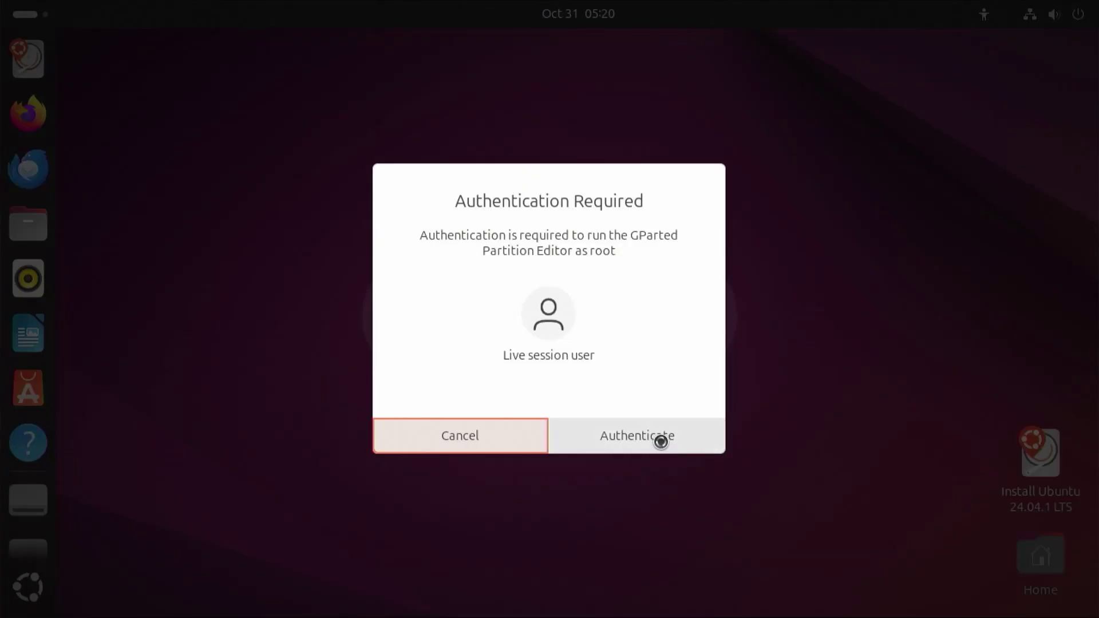
Authenticate GParted as root and select the /dev/sda2 partition.
left_click(661, 442)
left_click(433, 261)
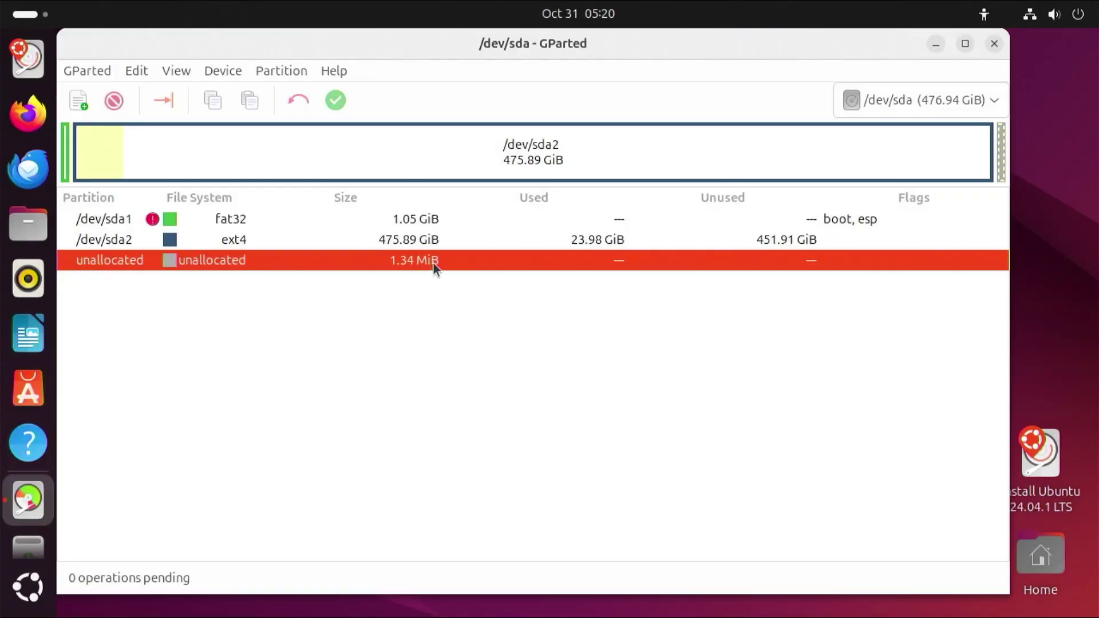
left_click(420, 221)
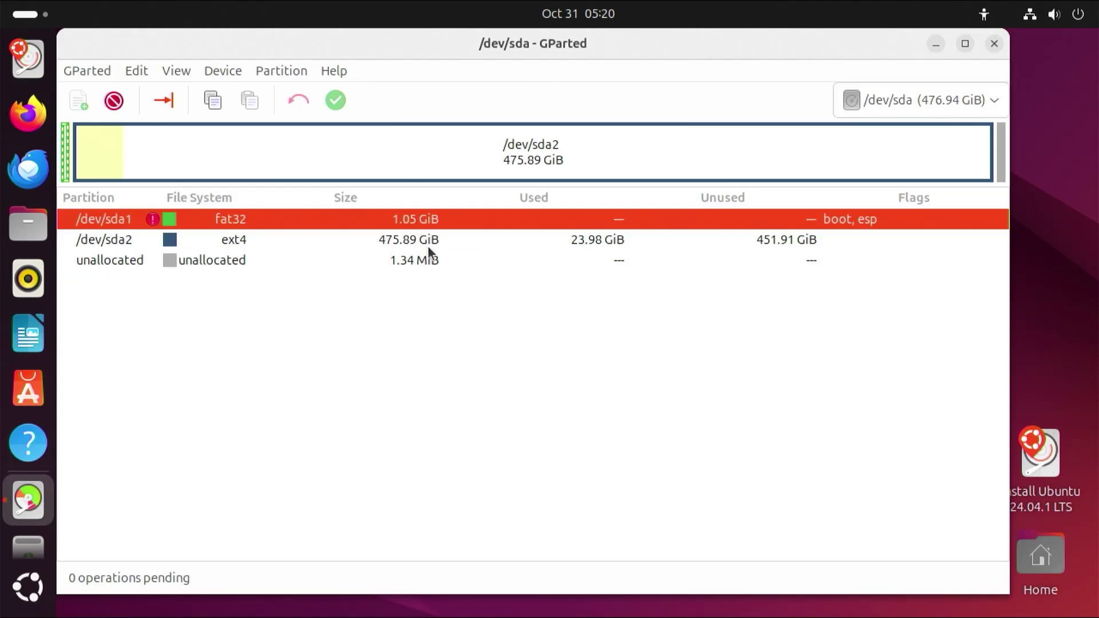
left_click(427, 243)
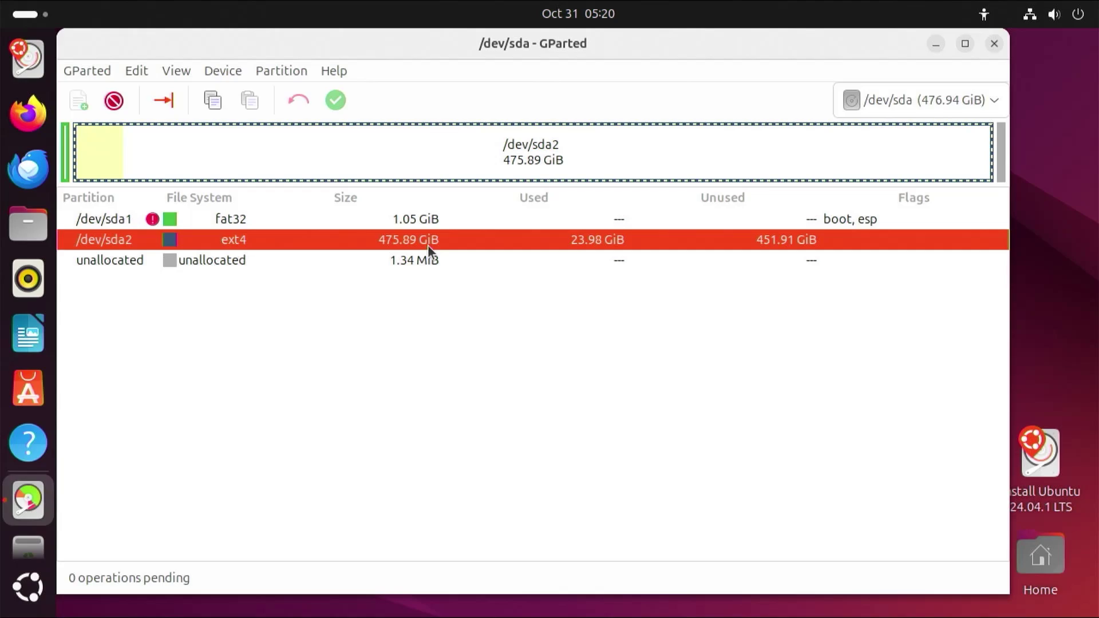
Shrink /dev/sda2 with 60000 MiB free space following and apply the operation.
right_click(473, 245)
left_click(556, 303)
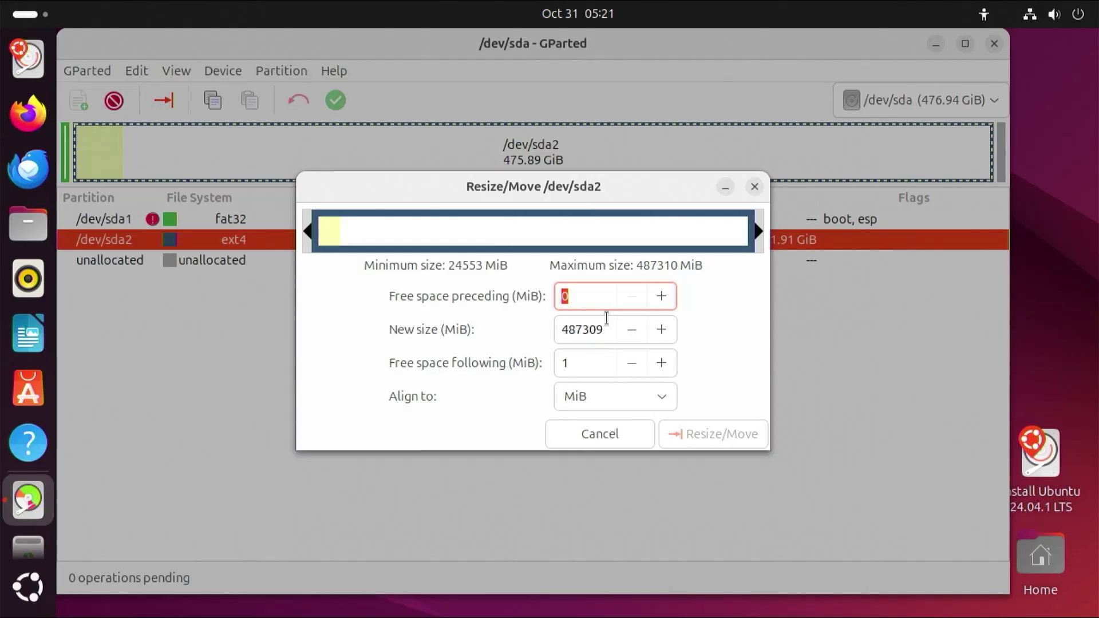
double_click(581, 362)
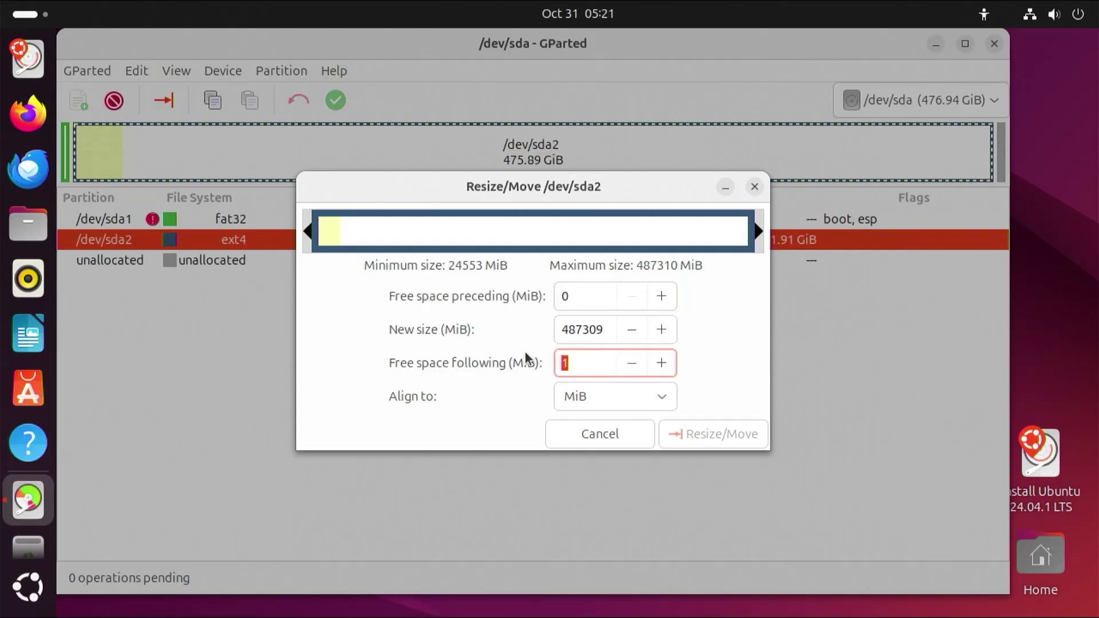
type("60000")
key("Tab")
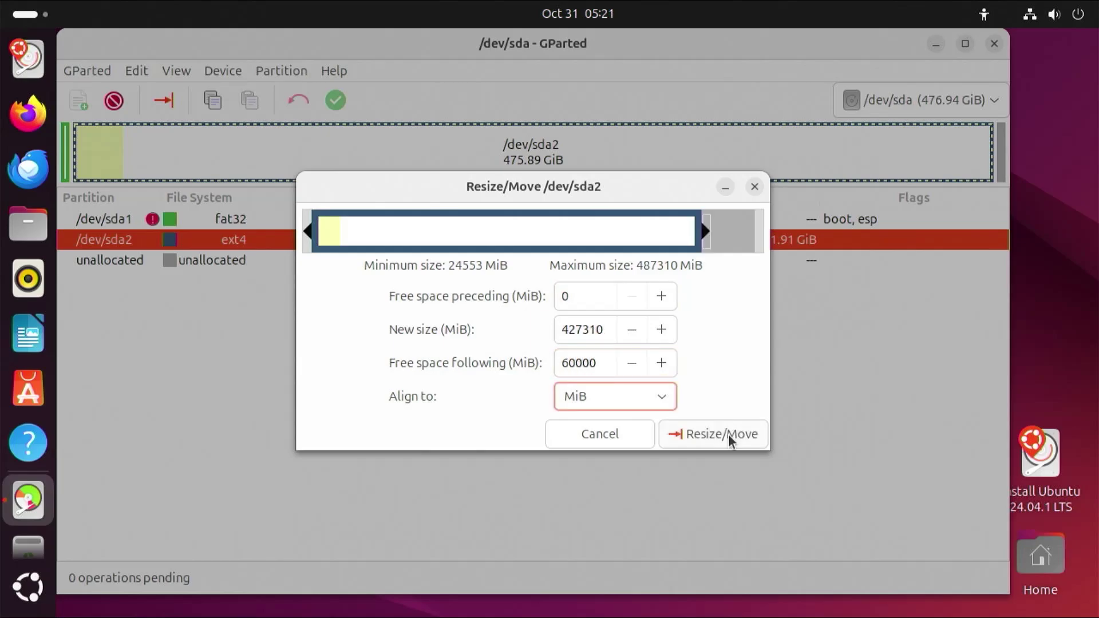
left_click(729, 434)
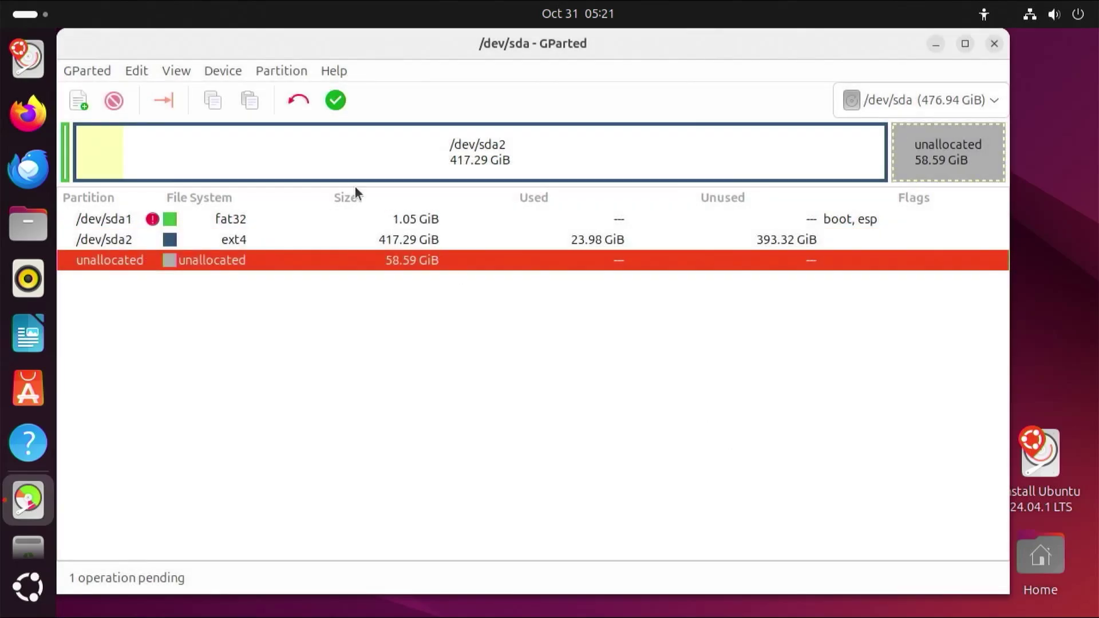
left_click(336, 101)
left_click(709, 378)
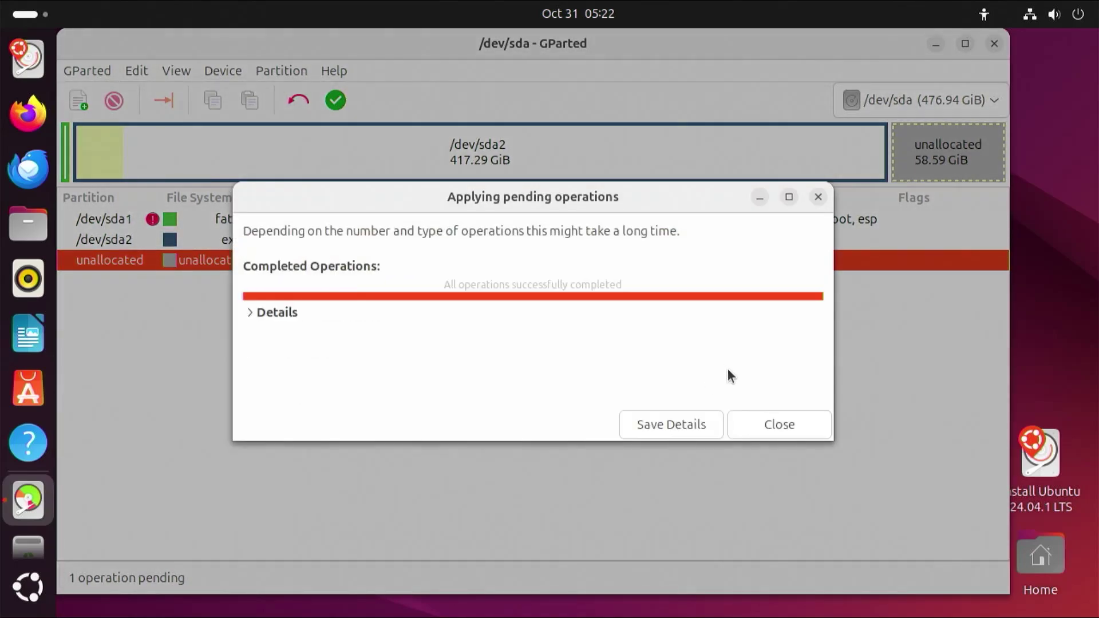
Remove the boot flag from /dev/sda1 in GParted so it carries msftdata.
left_click(791, 435)
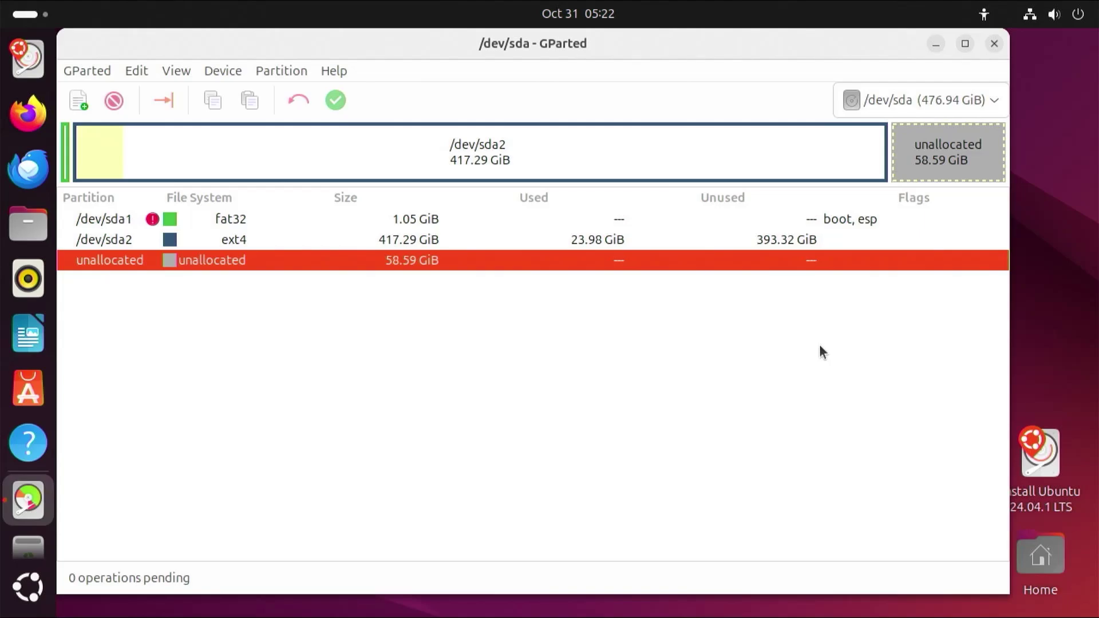
left_click(787, 218)
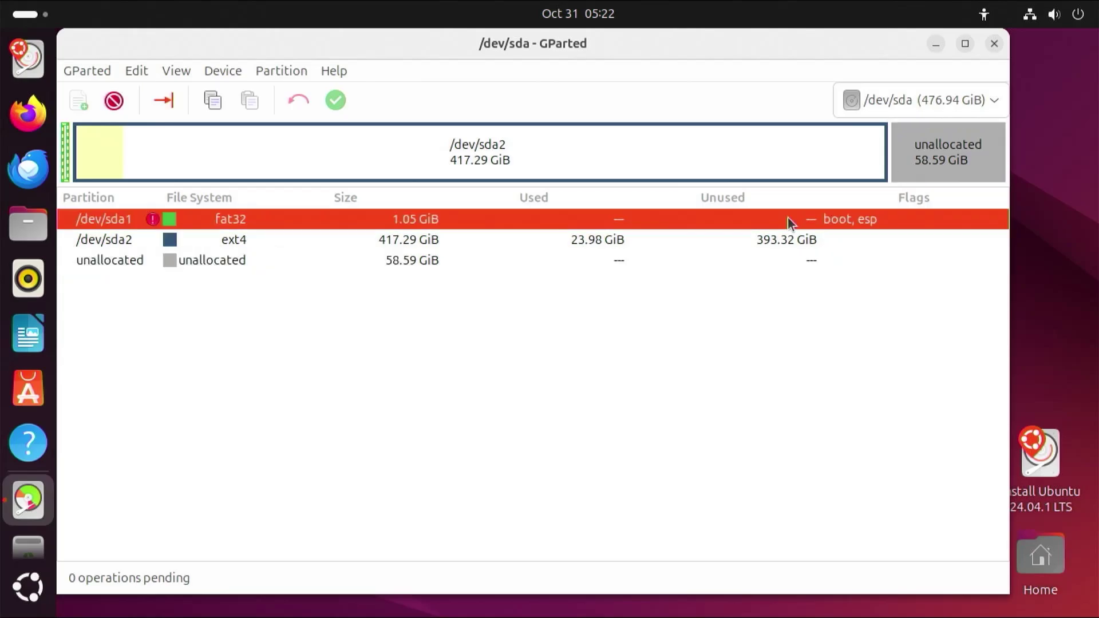
right_click(787, 218)
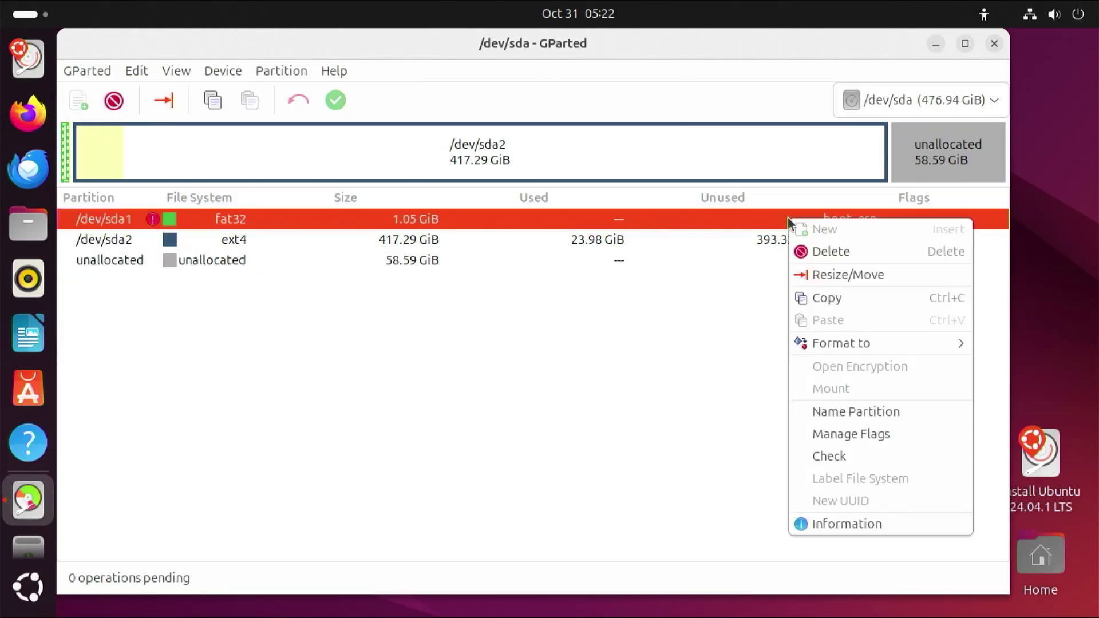
left_click(857, 435)
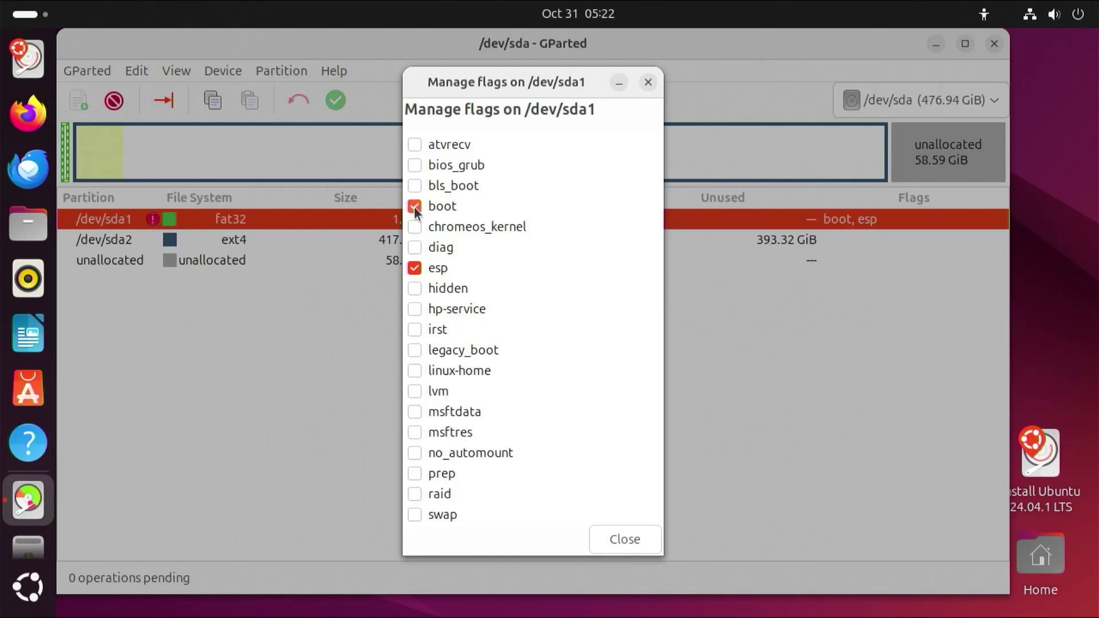
left_click(414, 206)
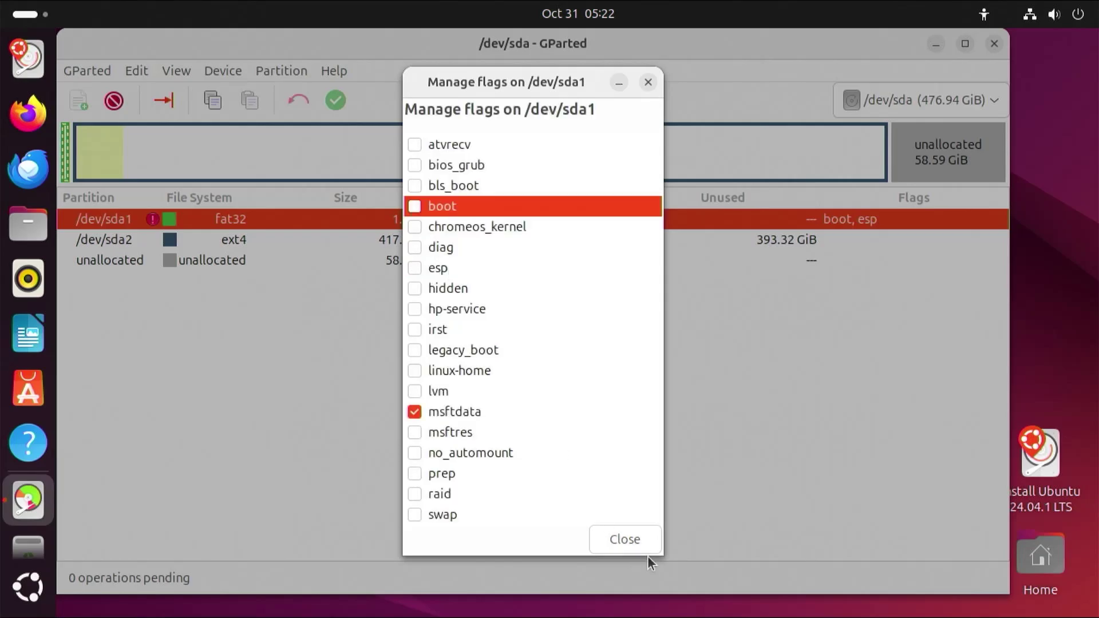
left_click(634, 537)
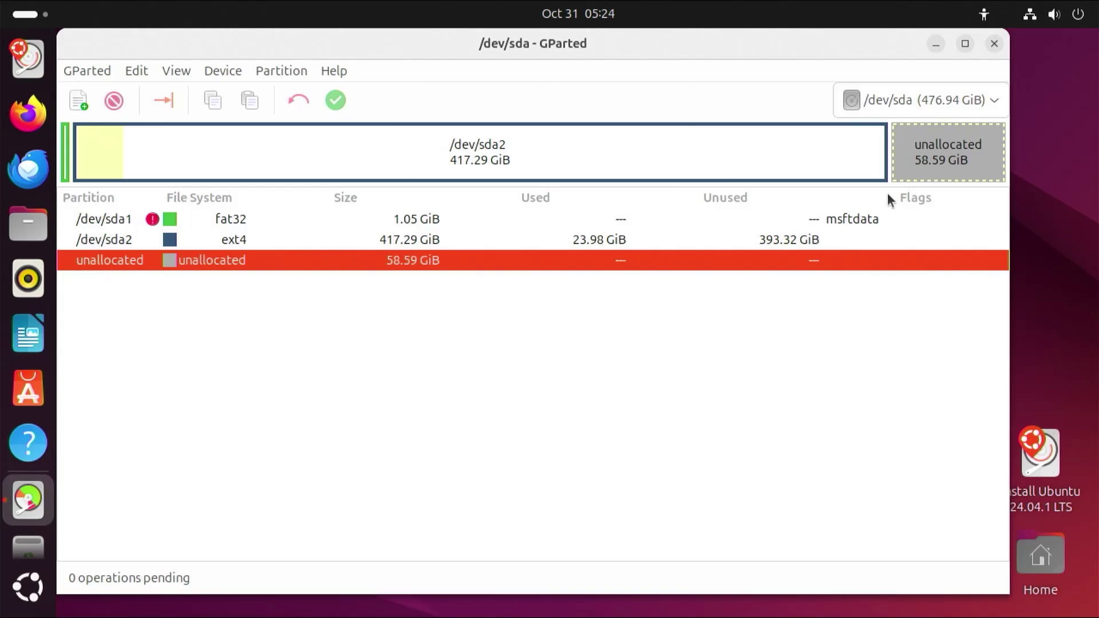
Restart and boot Win11_24H2_English_x64.iso from Ventoy in normal mode.
left_click(1054, 13)
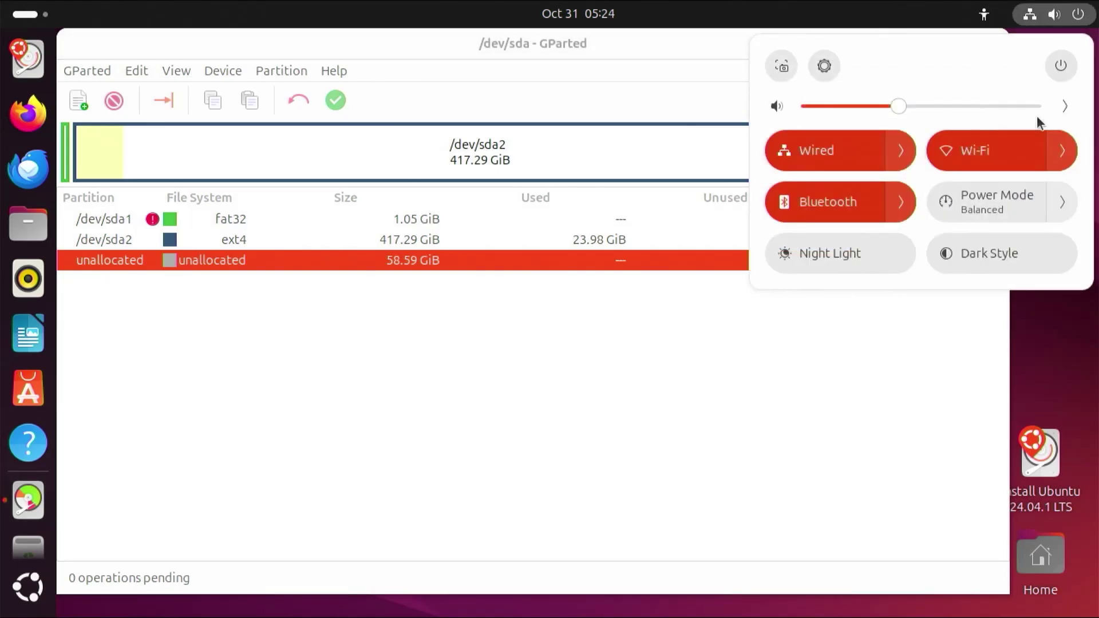
left_click(1060, 67)
left_click(893, 143)
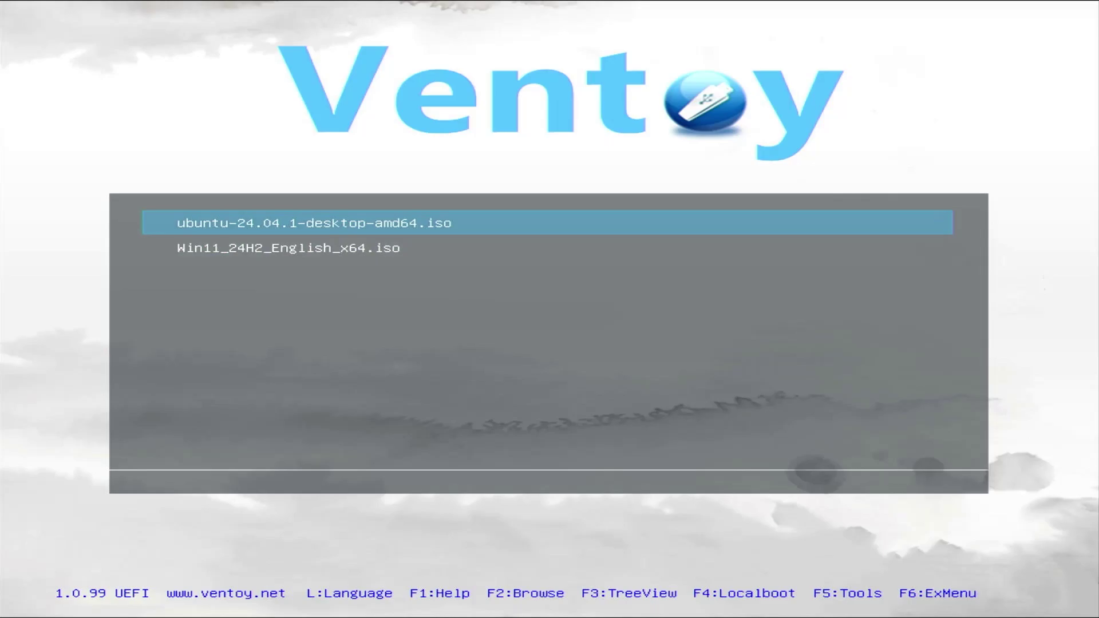
key("Down")
key("Return")
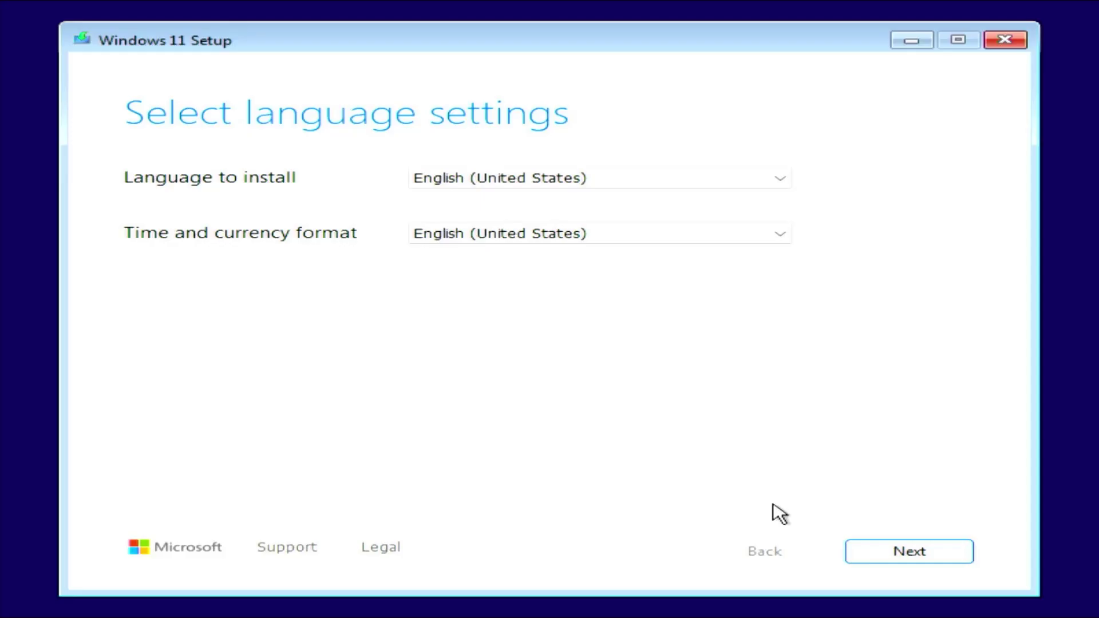
Start the previous-version Windows Setup with English (United States) and the US keyboard.
left_click(907, 551)
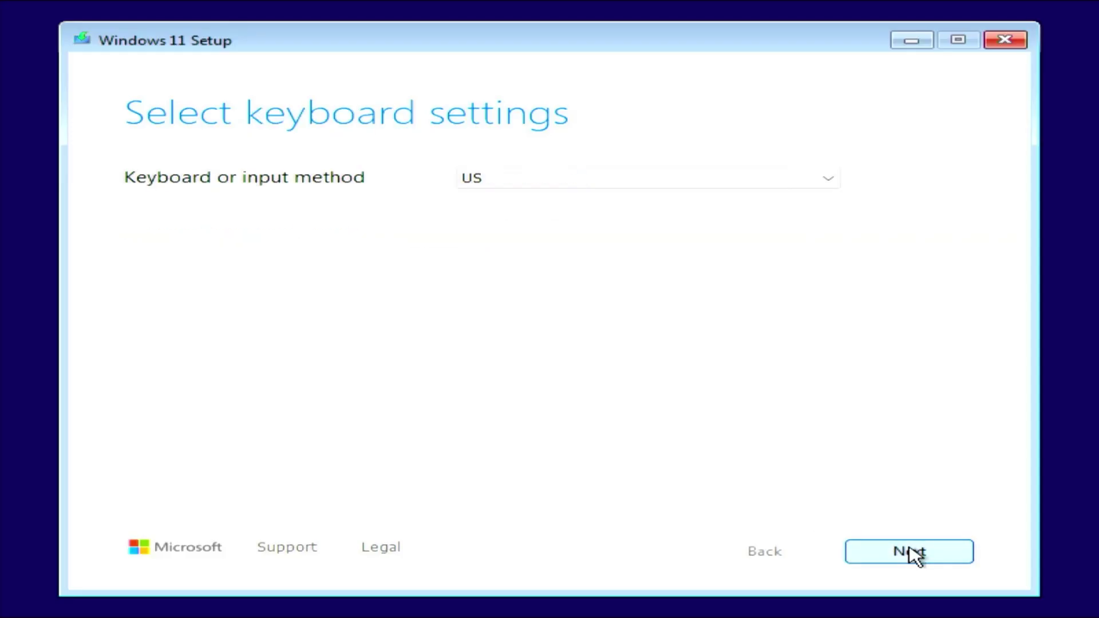
left_click(909, 552)
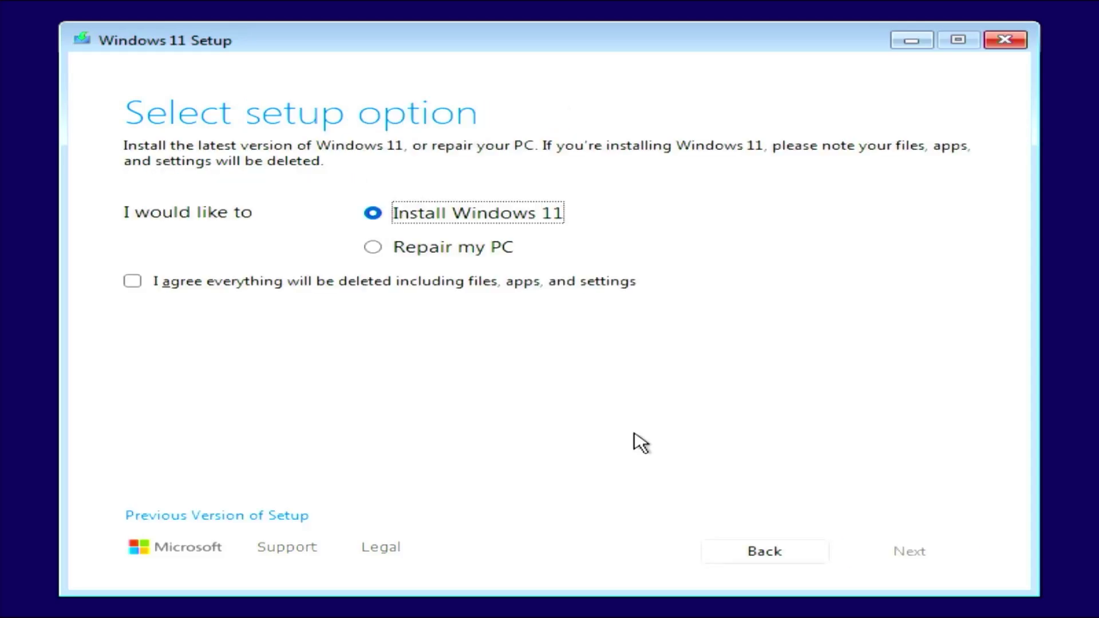
left_click(289, 517)
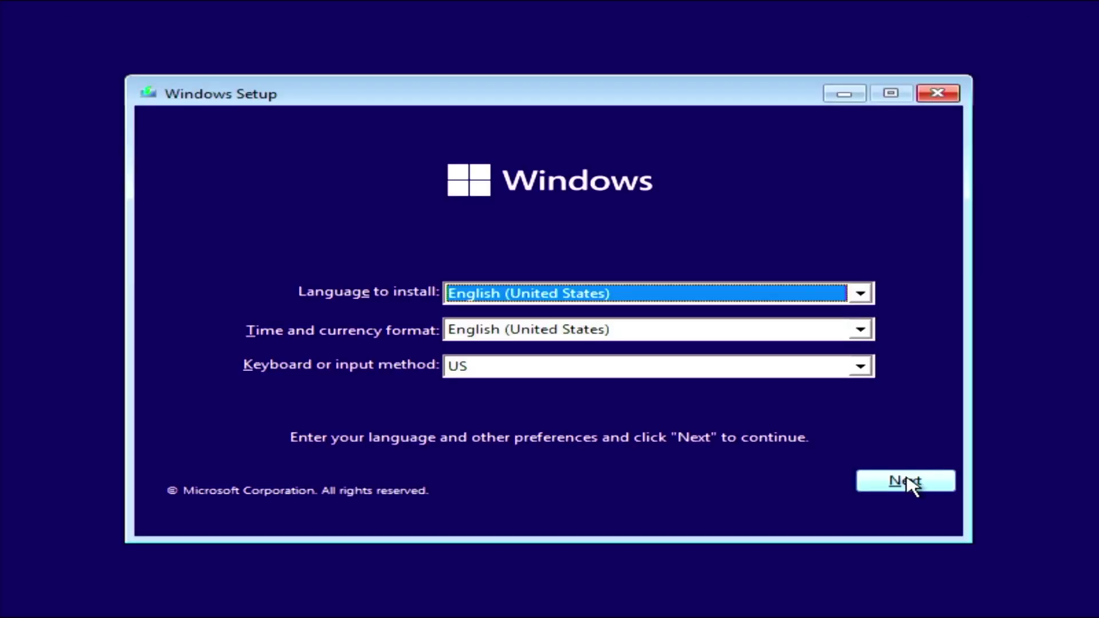
left_click(909, 483)
left_click(525, 330)
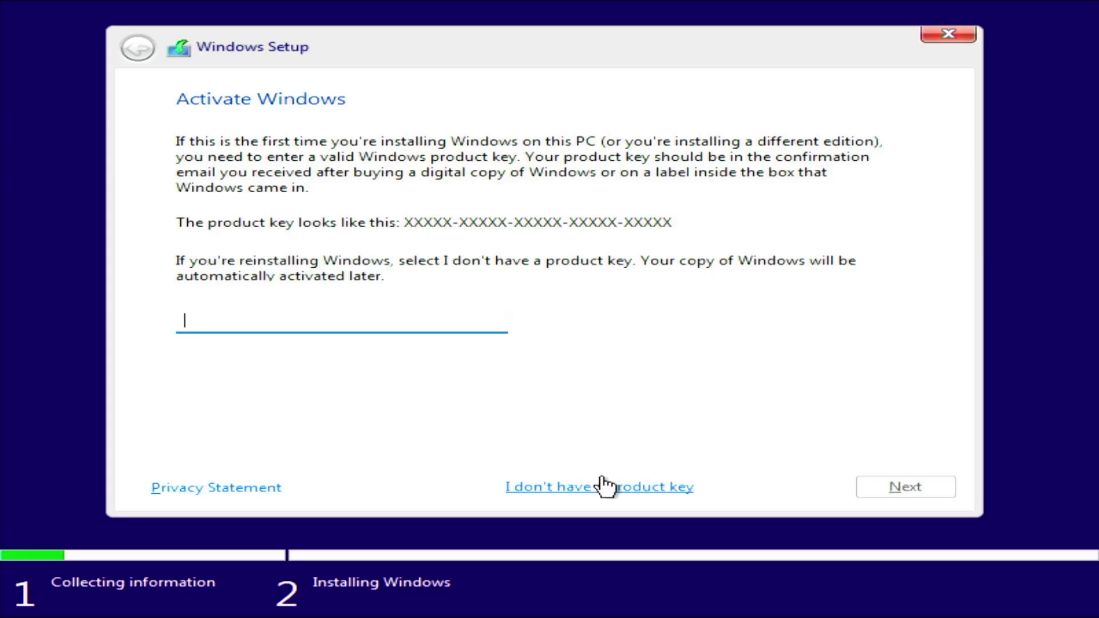
Custom-install Windows 11 Pro without a product key into the 58.6 GB unallocated space.
left_click(610, 493)
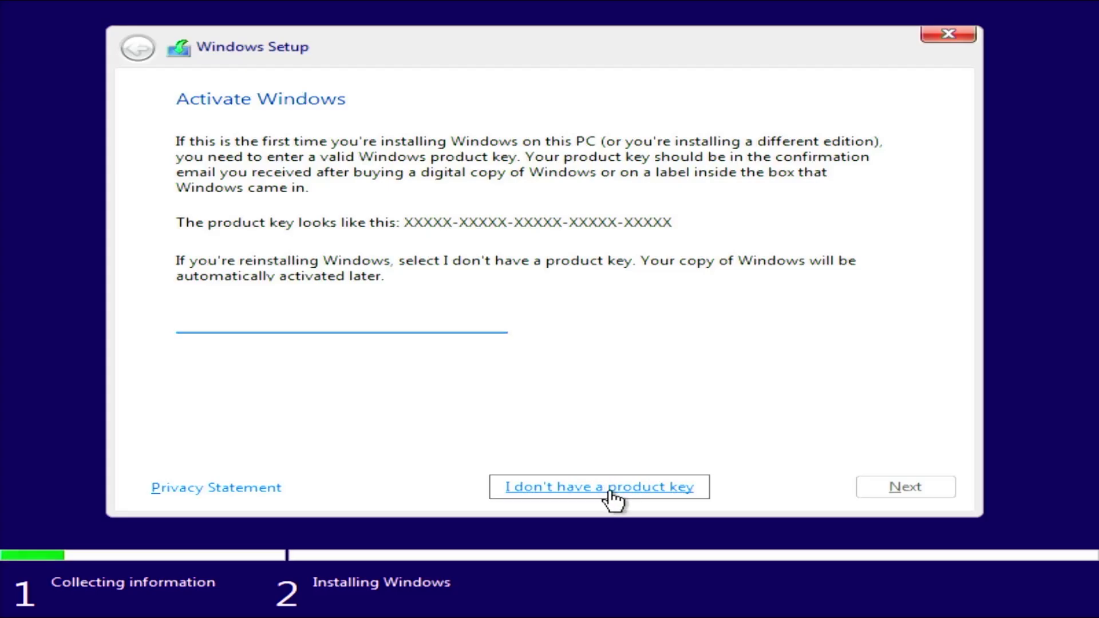
left_click(382, 274)
left_click(944, 486)
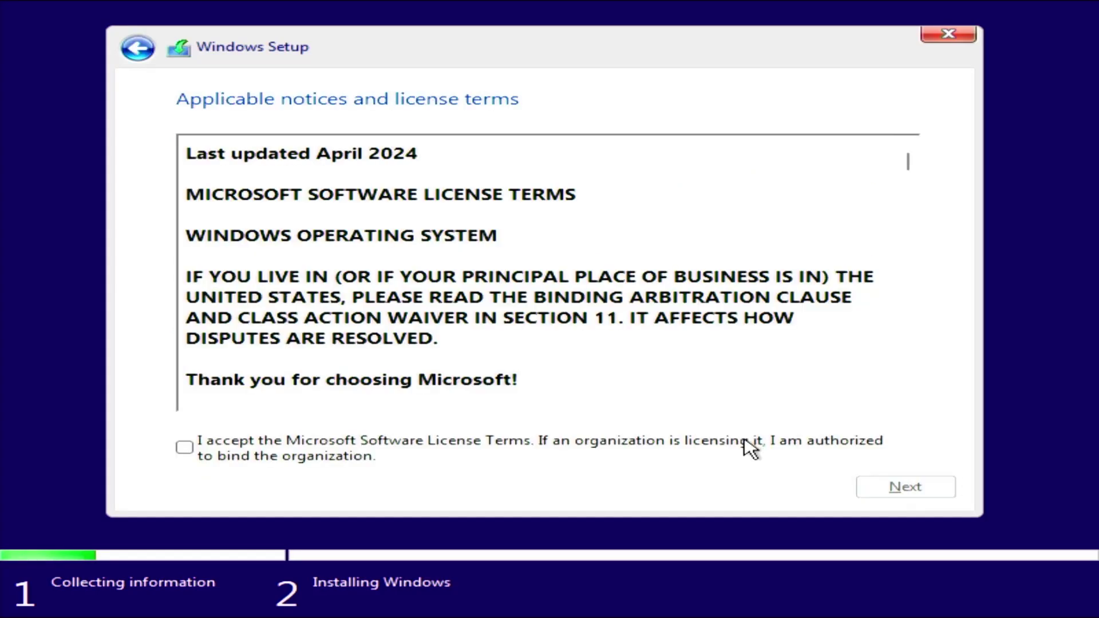
left_click(749, 448)
left_click(908, 488)
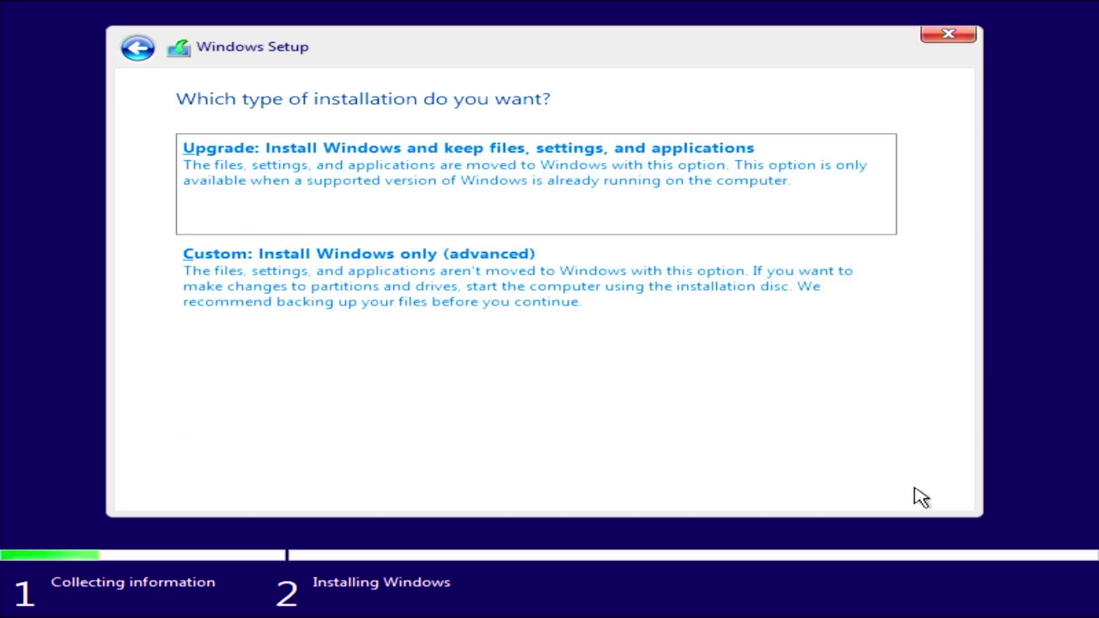
left_click(528, 295)
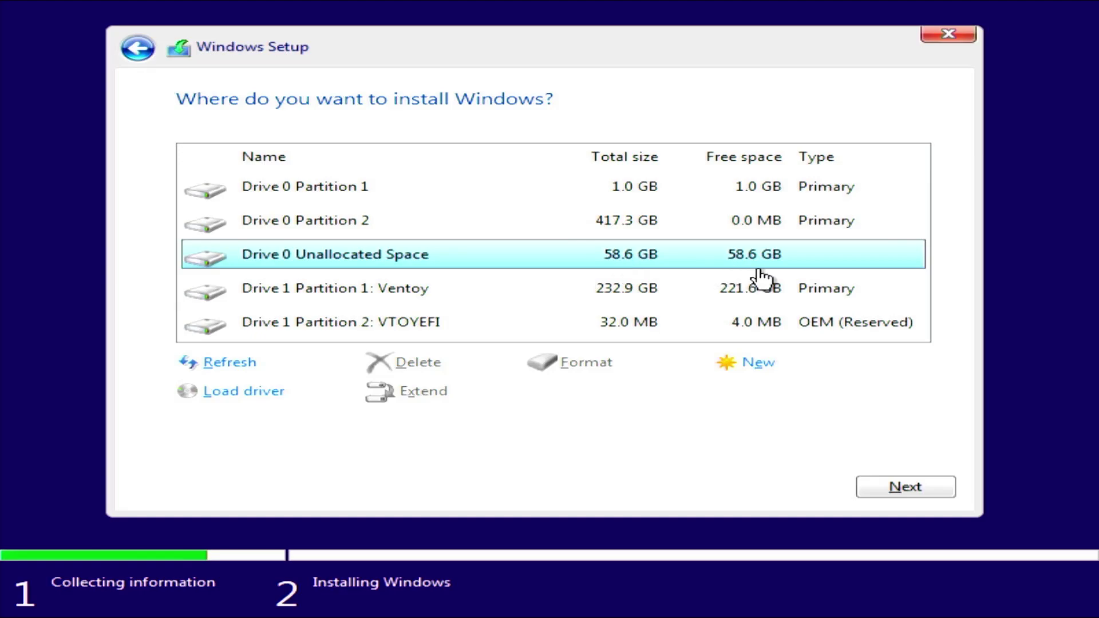
left_click(929, 484)
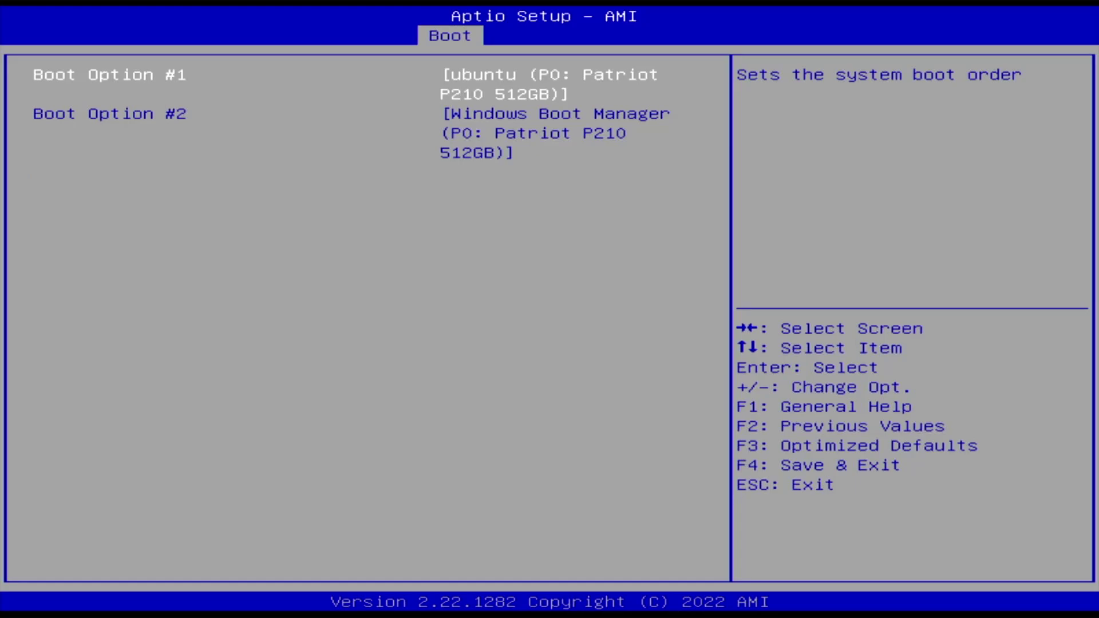
Move Windows Boot Manager to Boot Option #1 and go to Save & Exit.
key("plus")
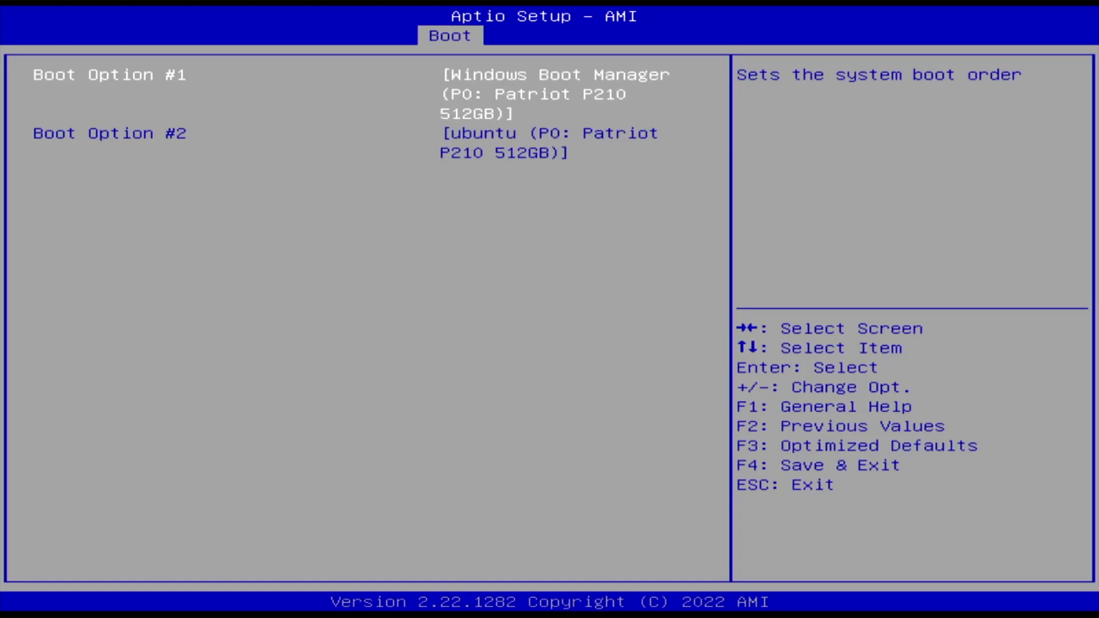
key("Right")
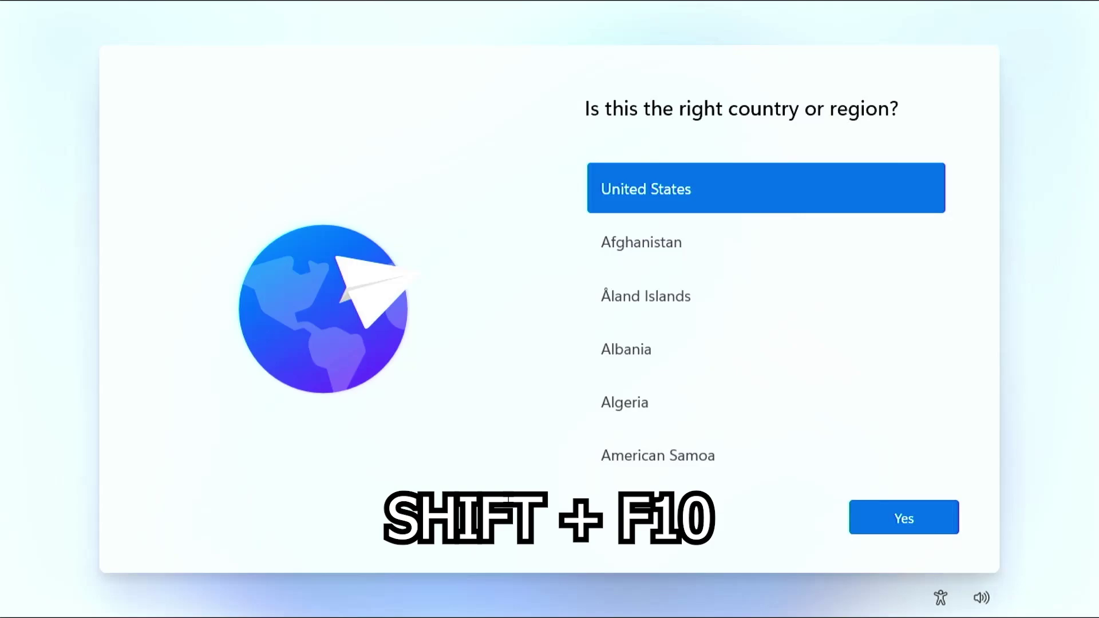
Run oobe\bypassnro, confirm United States region and US keyboard, and continue without internet.
key("shift+F10")
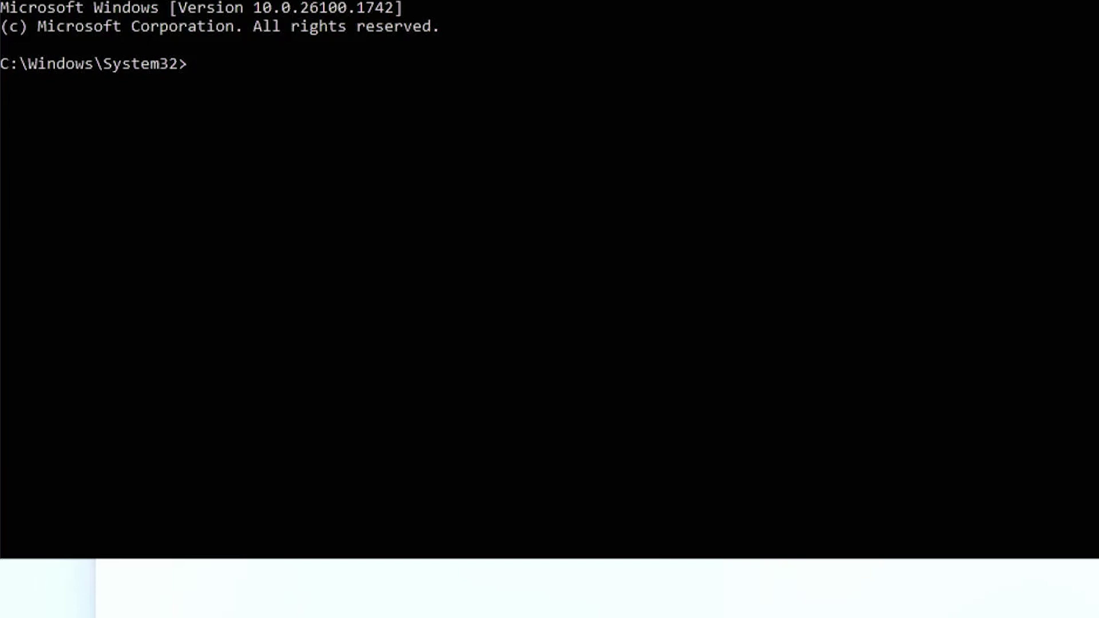
type("oobe\\bypassnro")
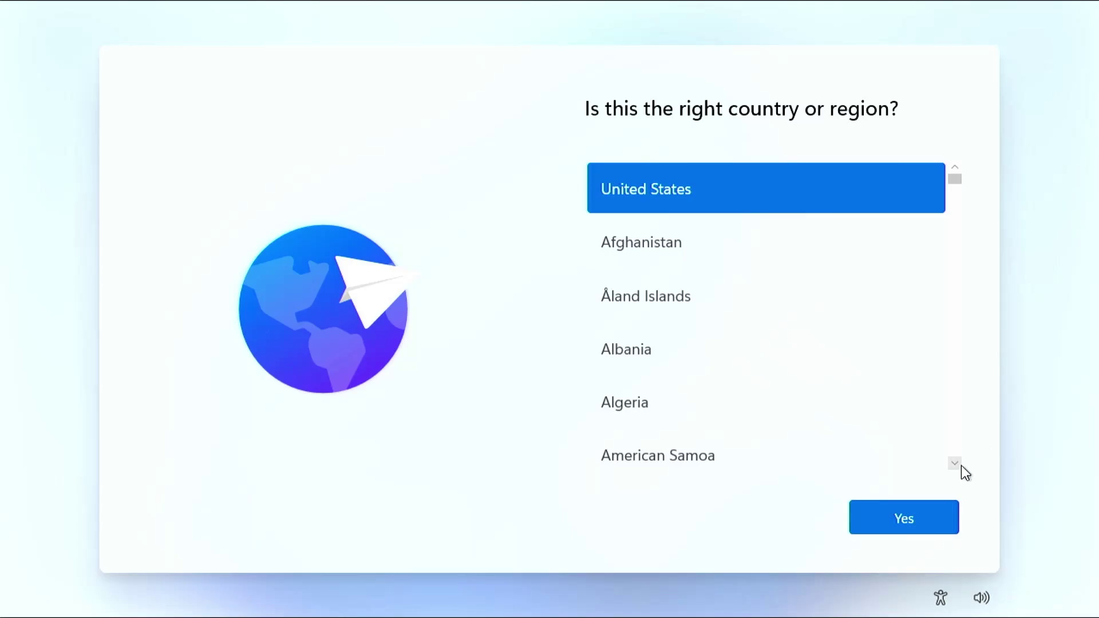
left_click(934, 514)
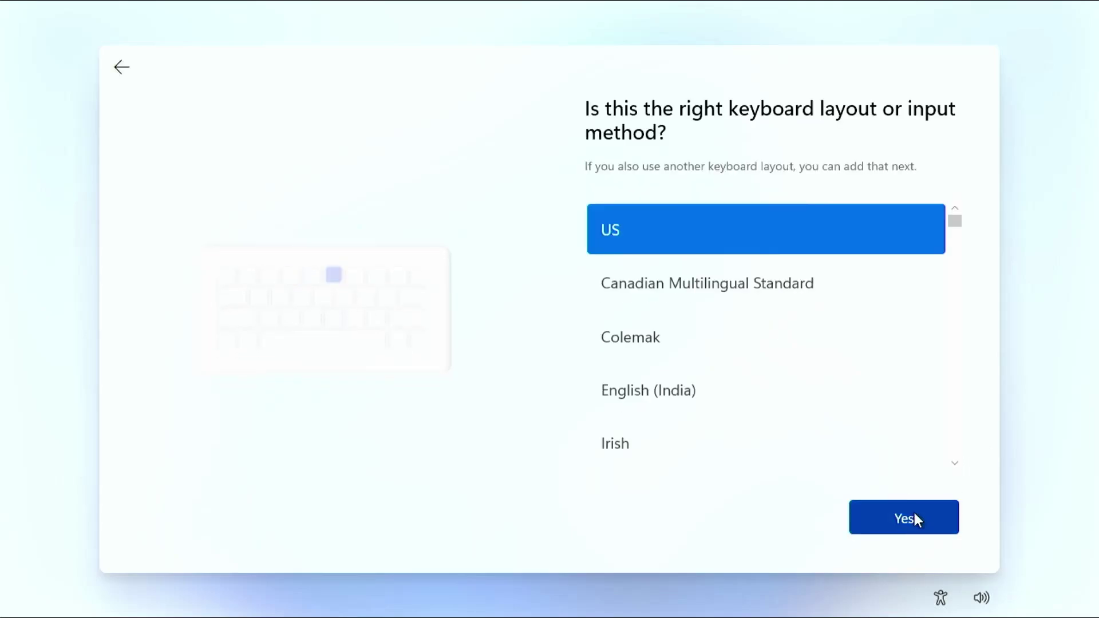
left_click(915, 513)
left_click(894, 519)
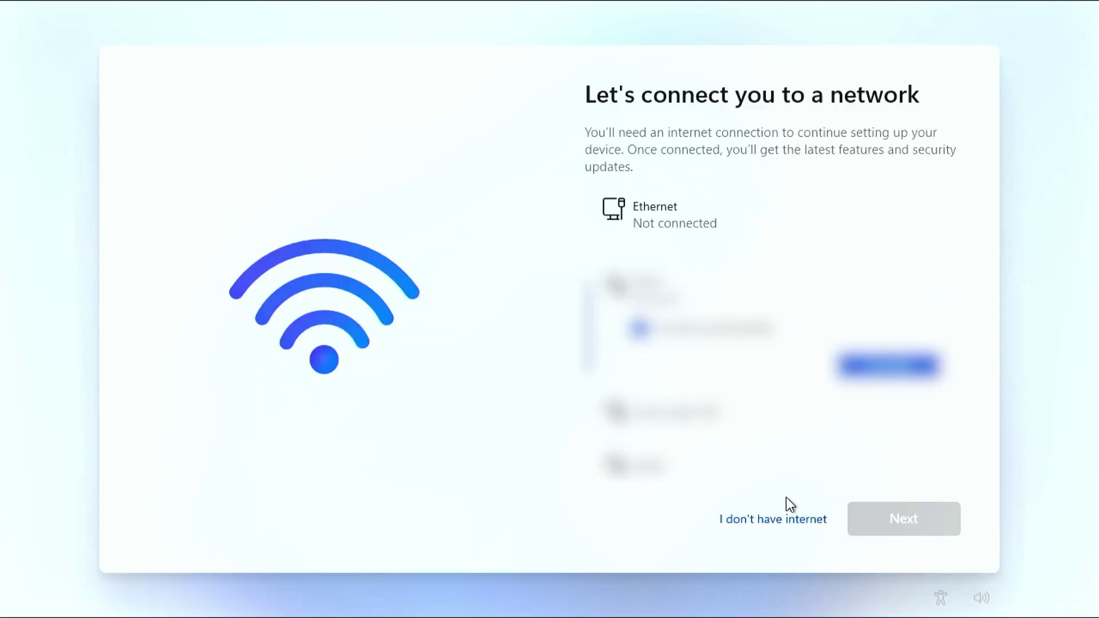
left_click(805, 521)
Create the offline local account with its name and password.
type("kmdtech-pc")
key("Tab")
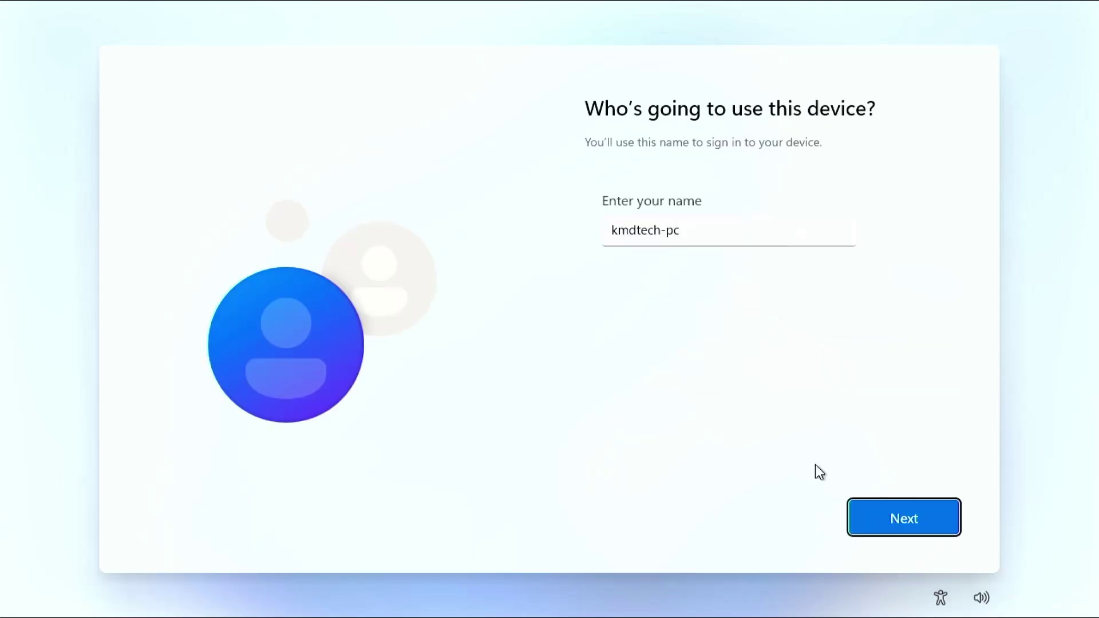
key("Return")
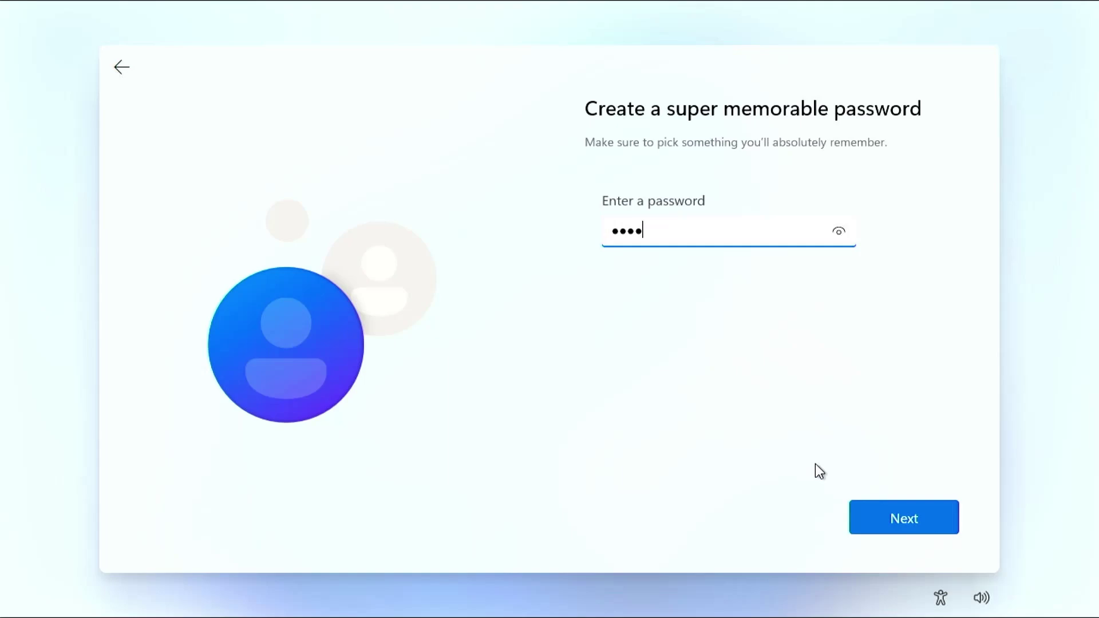
key("Return")
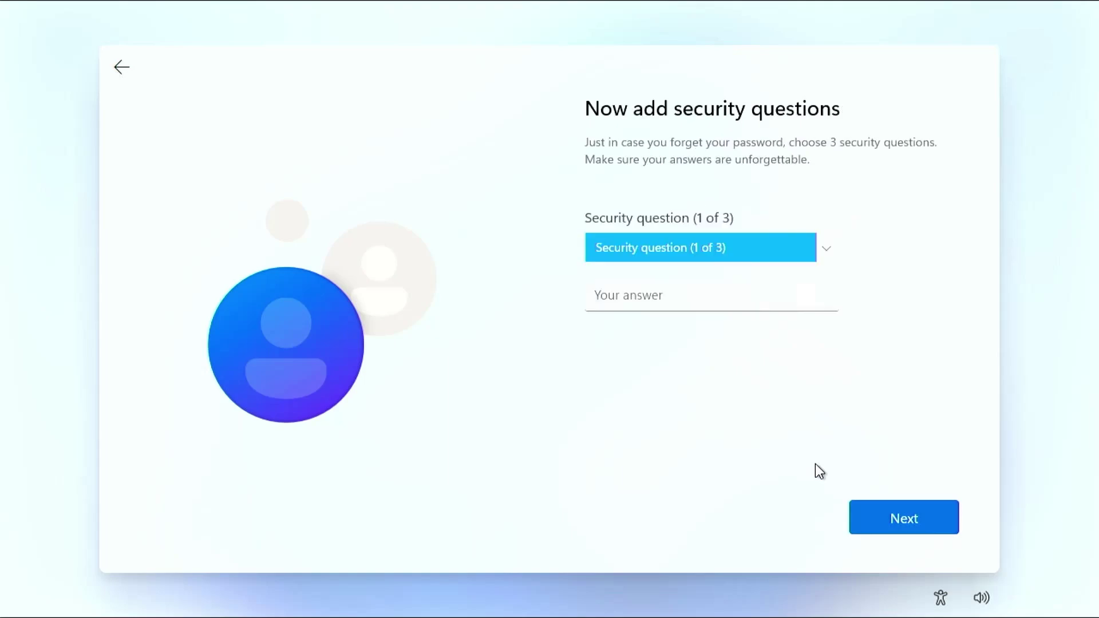
Choose the three security questions and fill in their answers.
key("Down")
key("Tab")
key("Return")
key("Down")
key("Tab")
key("Return")
key("Down")
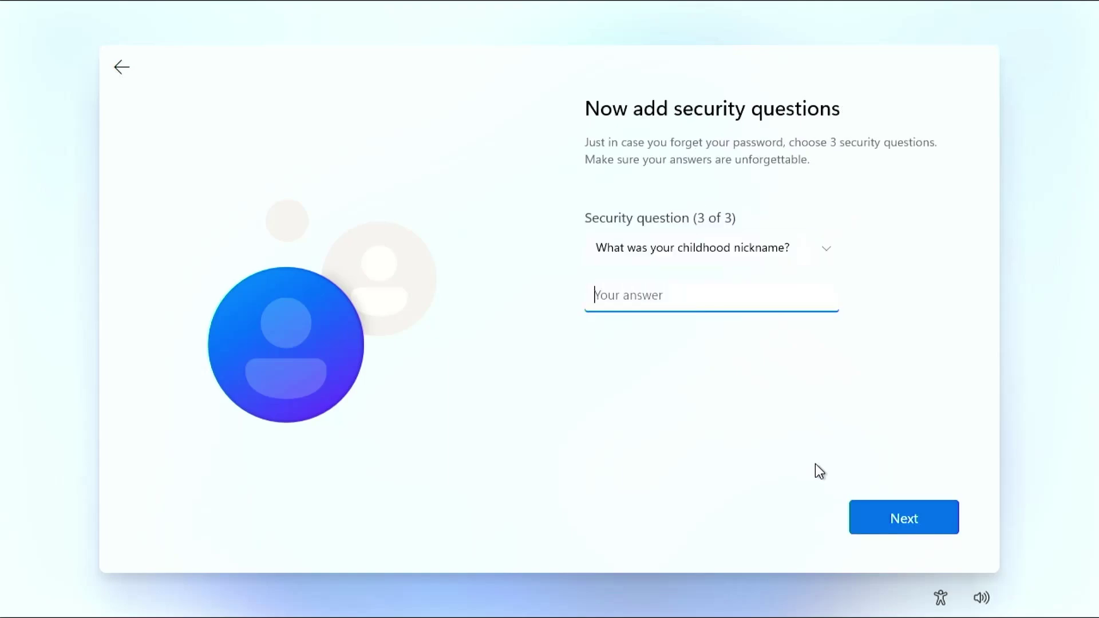
key("Return")
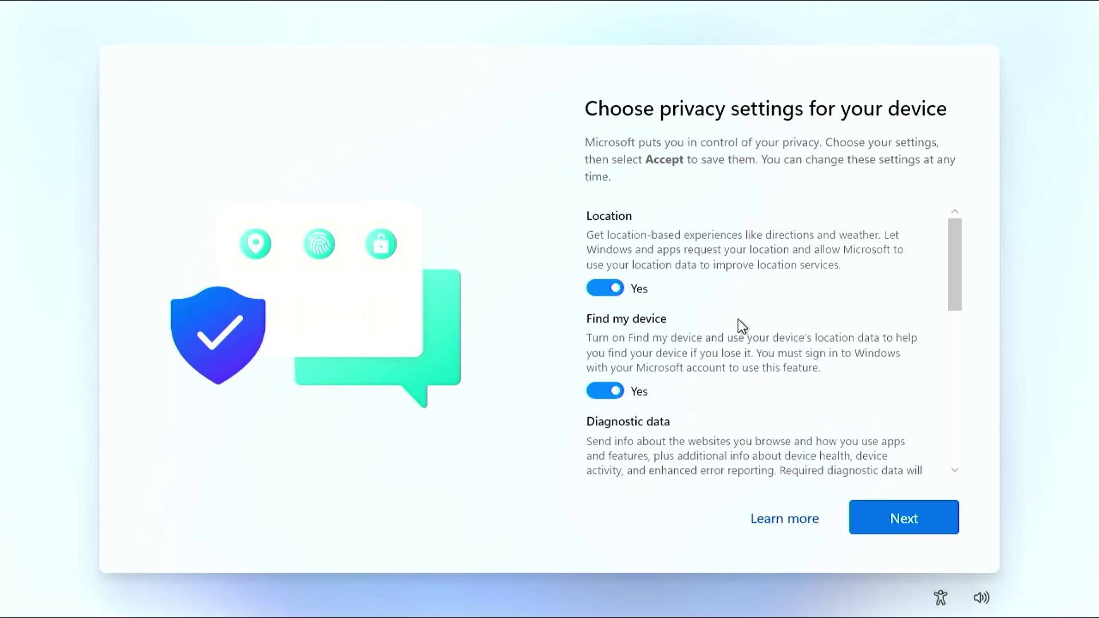
Turn off location, Find my device, diagnostics, inking/typing and advertising, then accept.
left_click(611, 290)
left_click(606, 391)
scroll(623, 368, "down", 3)
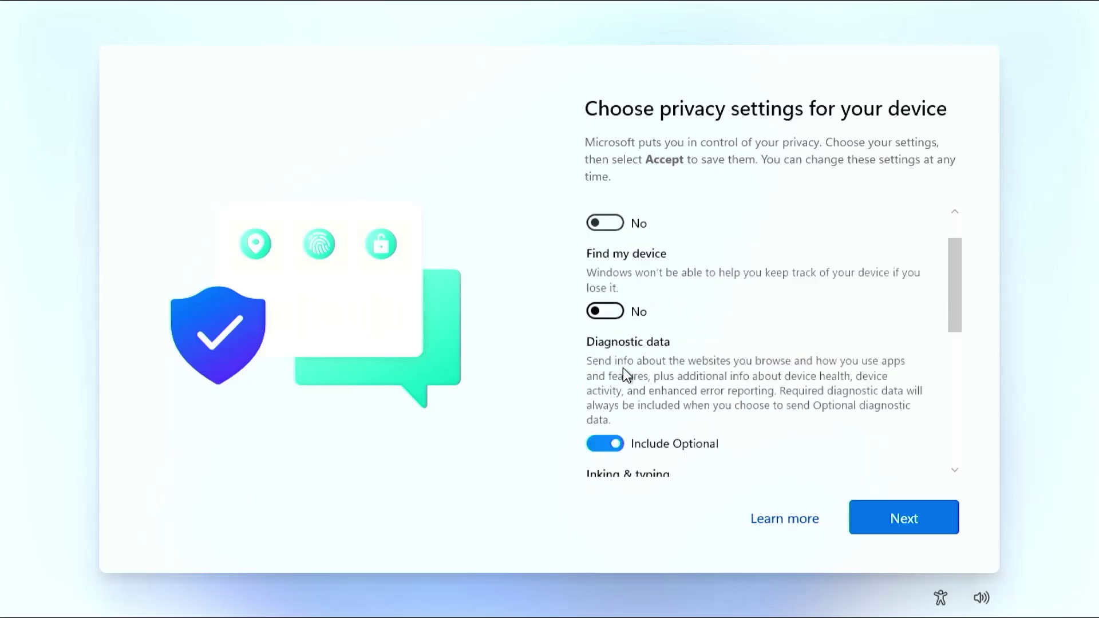
left_click(607, 375)
left_click(607, 374)
scroll(607, 374, "down", 3)
left_click(607, 375)
left_click(606, 383)
left_click(885, 507)
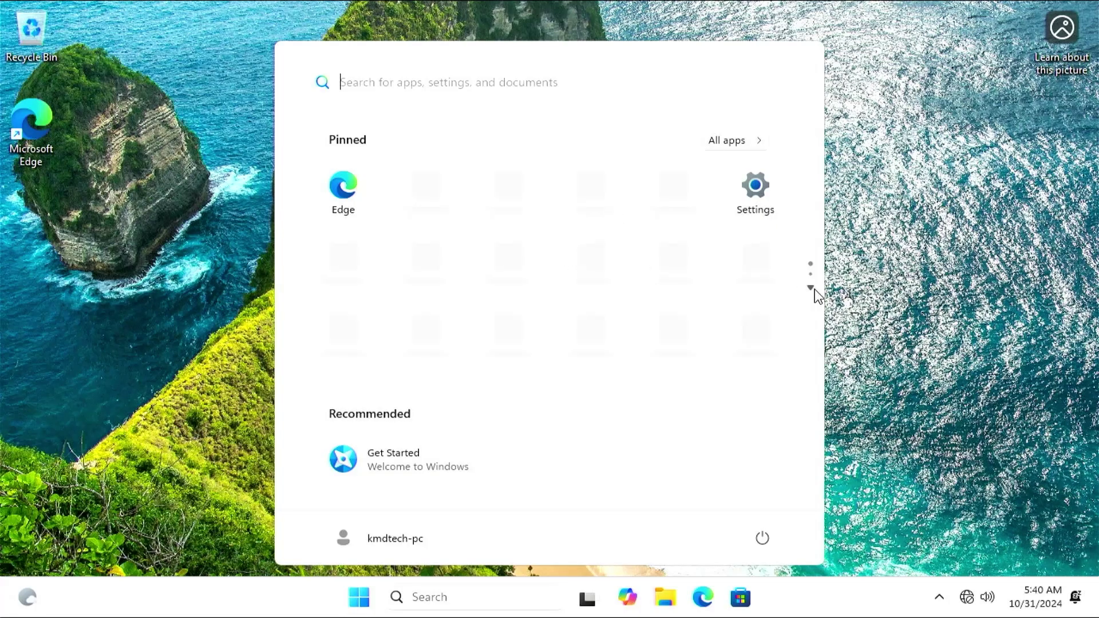
Restart Windows, boot ubuntu-24.04.1-desktop-amd64.iso from Ventoy, and close the Welcome window.
left_click(872, 301)
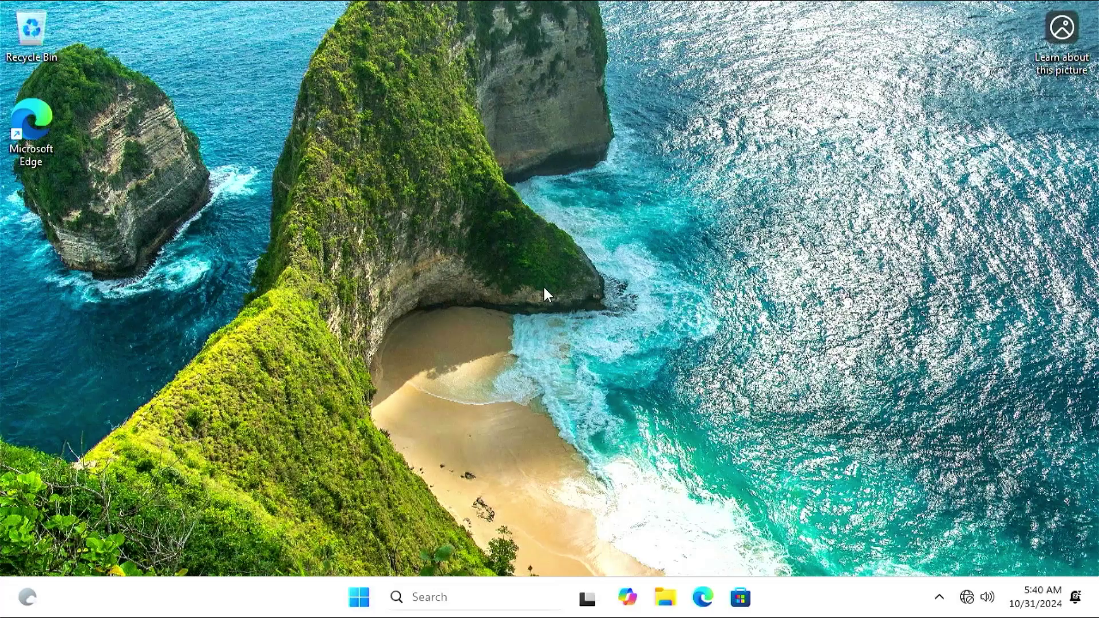
key("super")
left_click(760, 537)
left_click(751, 500)
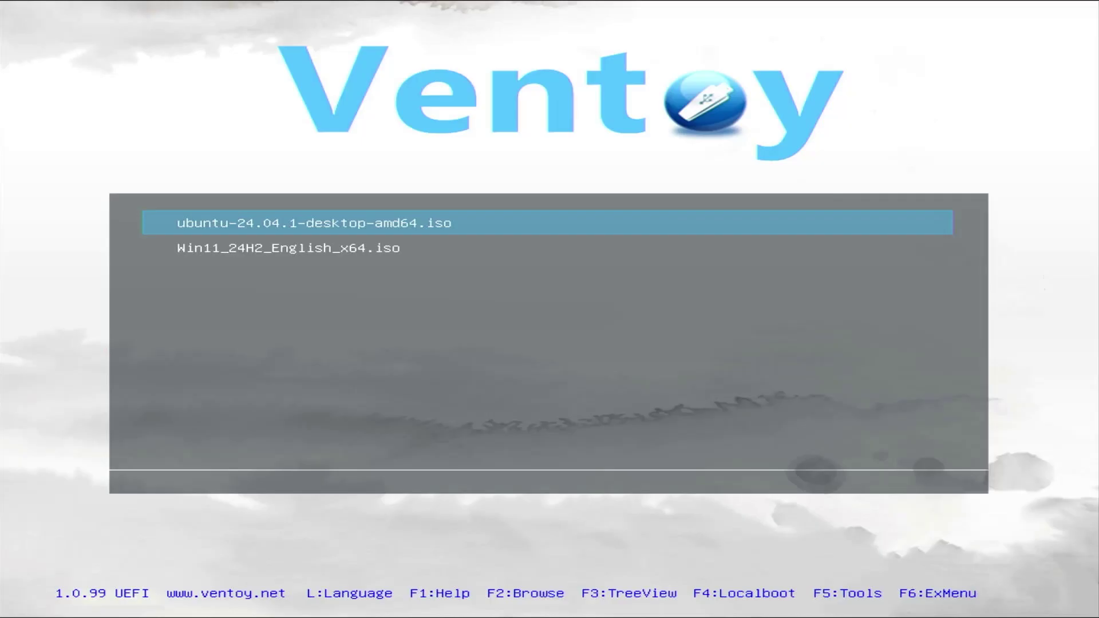
key("Return")
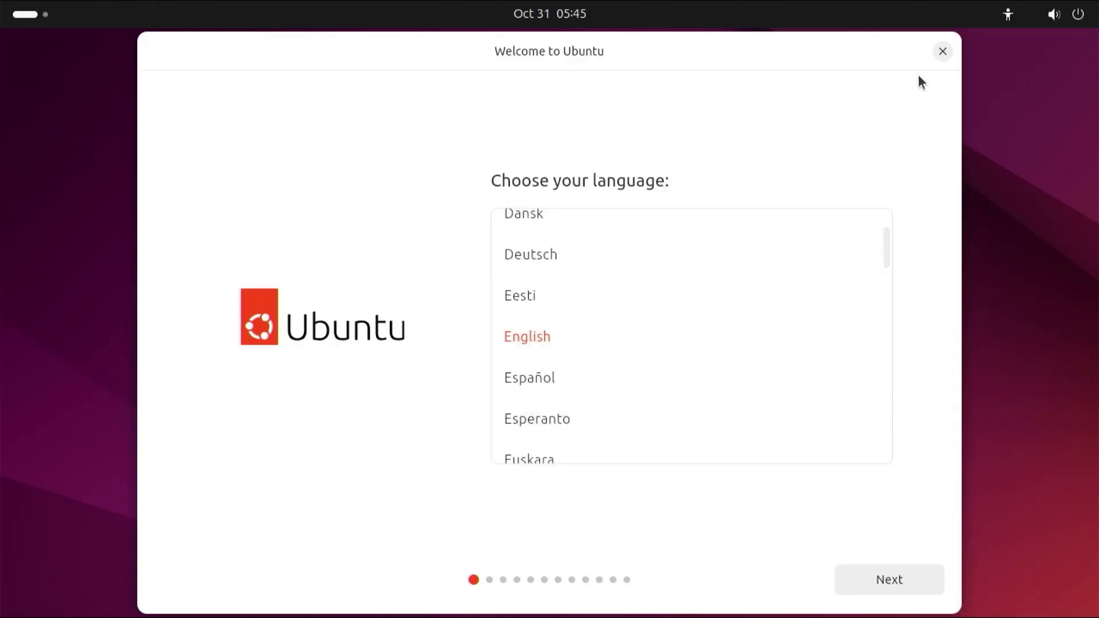
left_click(942, 52)
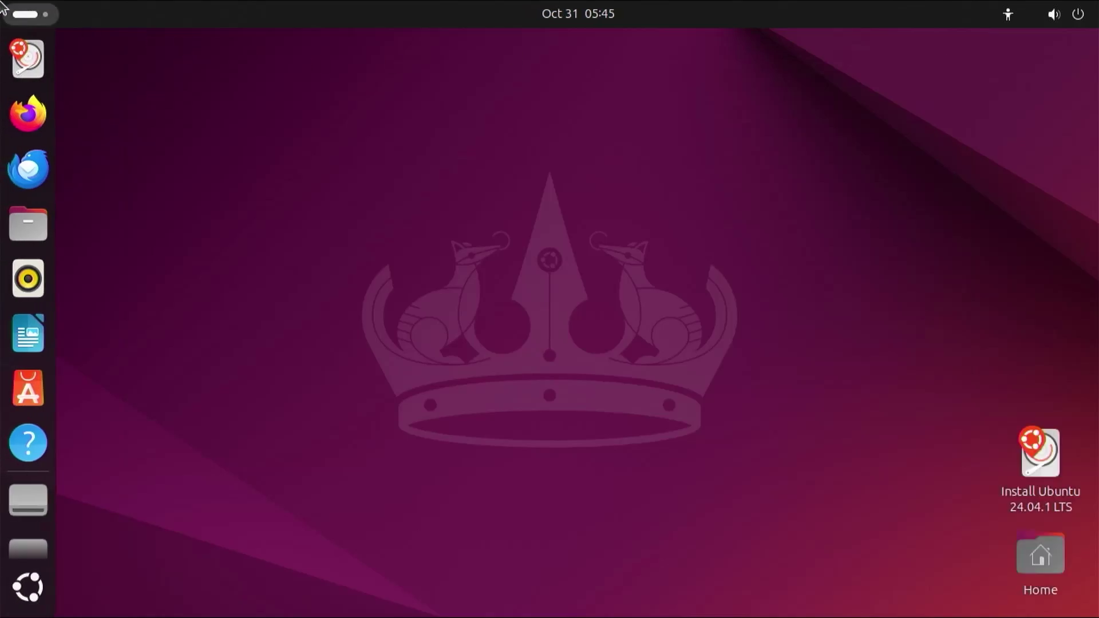
Launch GParted as root, set the boot flag on /dev/sda1, and close GParted.
left_click(30, 8)
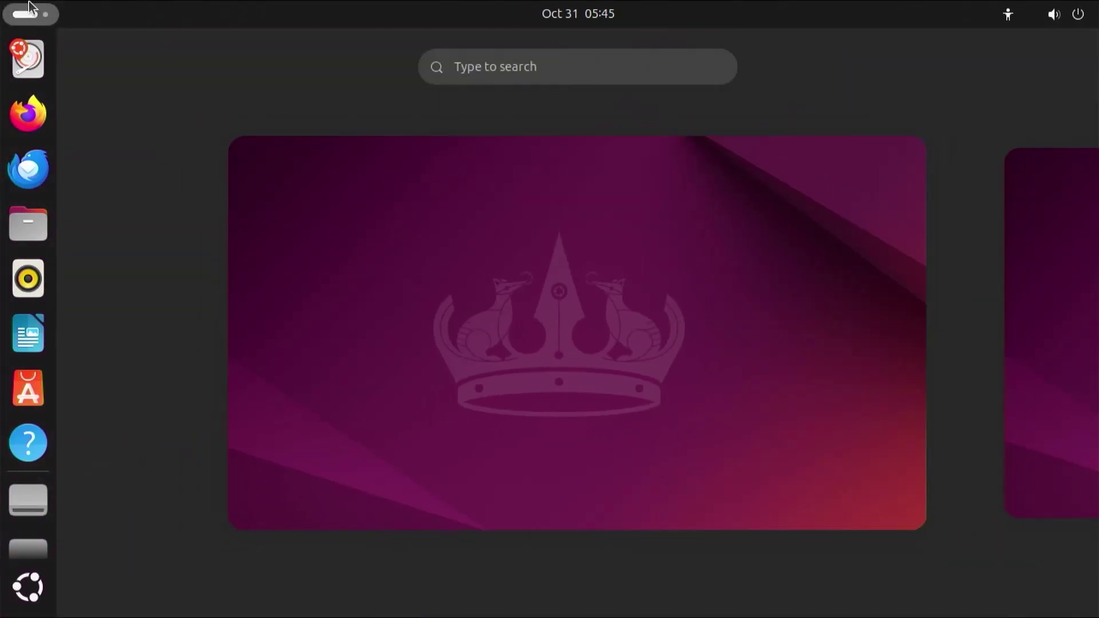
type("gparted")
key("Return")
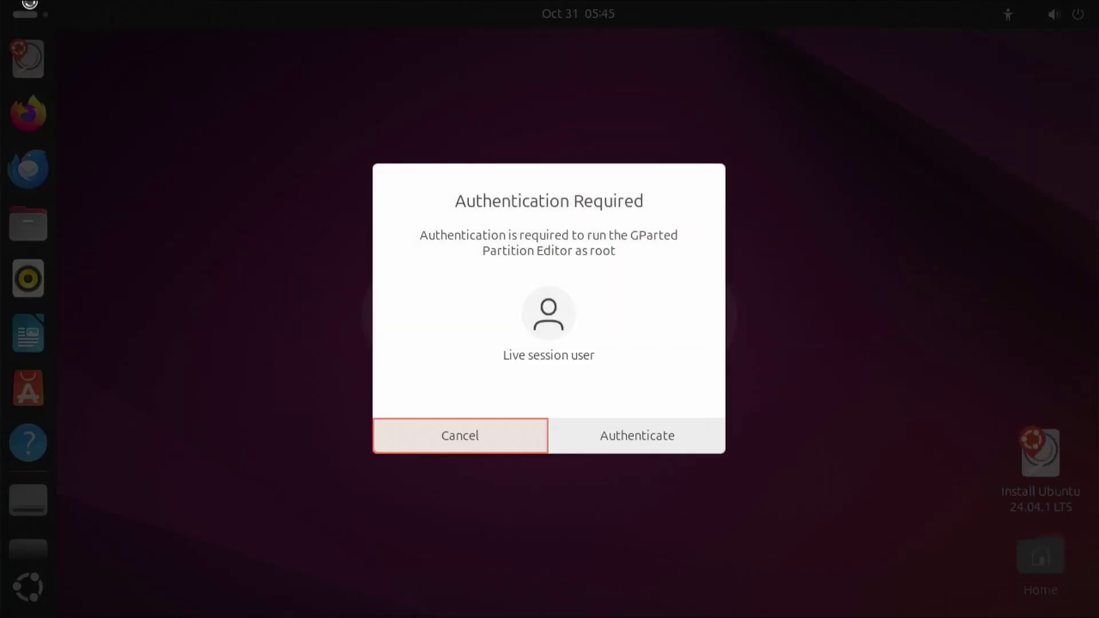
left_click(642, 434)
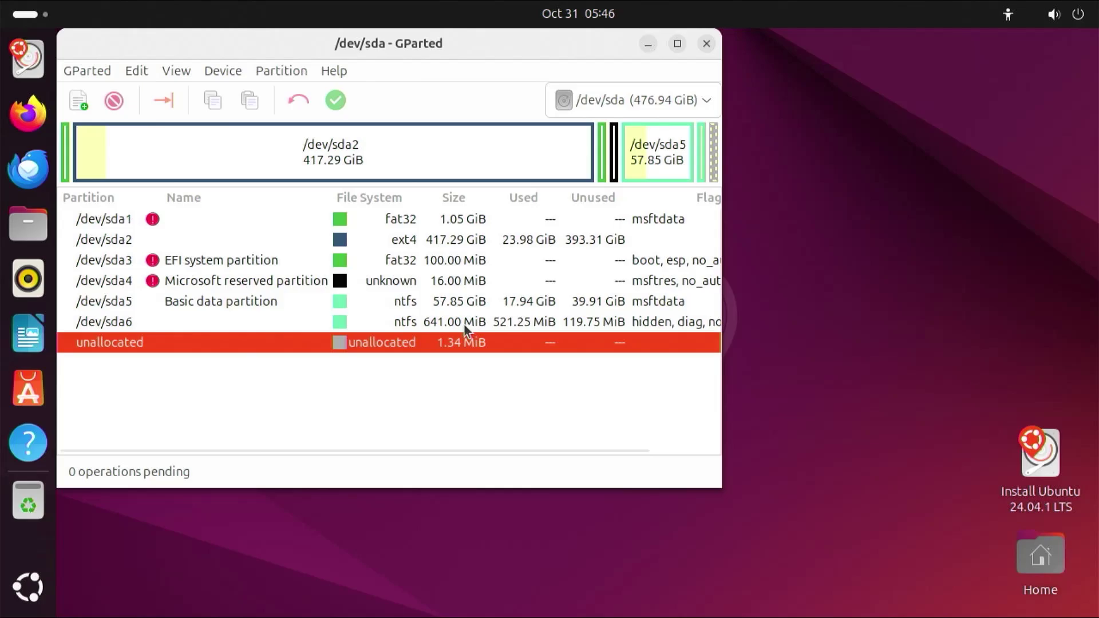
right_click(453, 221)
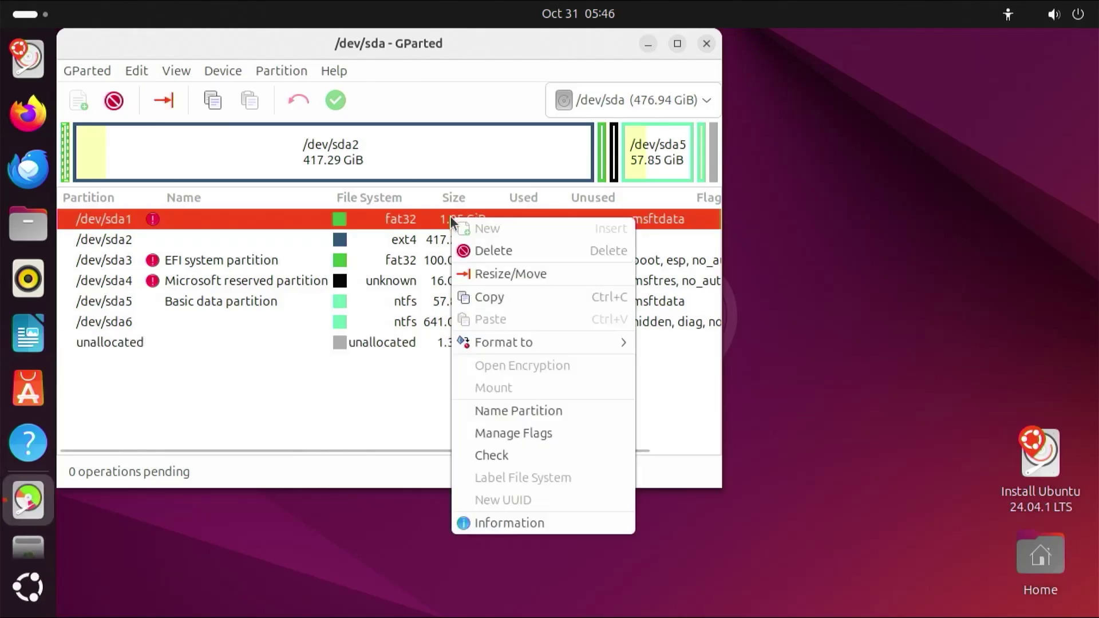
left_click(526, 432)
left_click(269, 167)
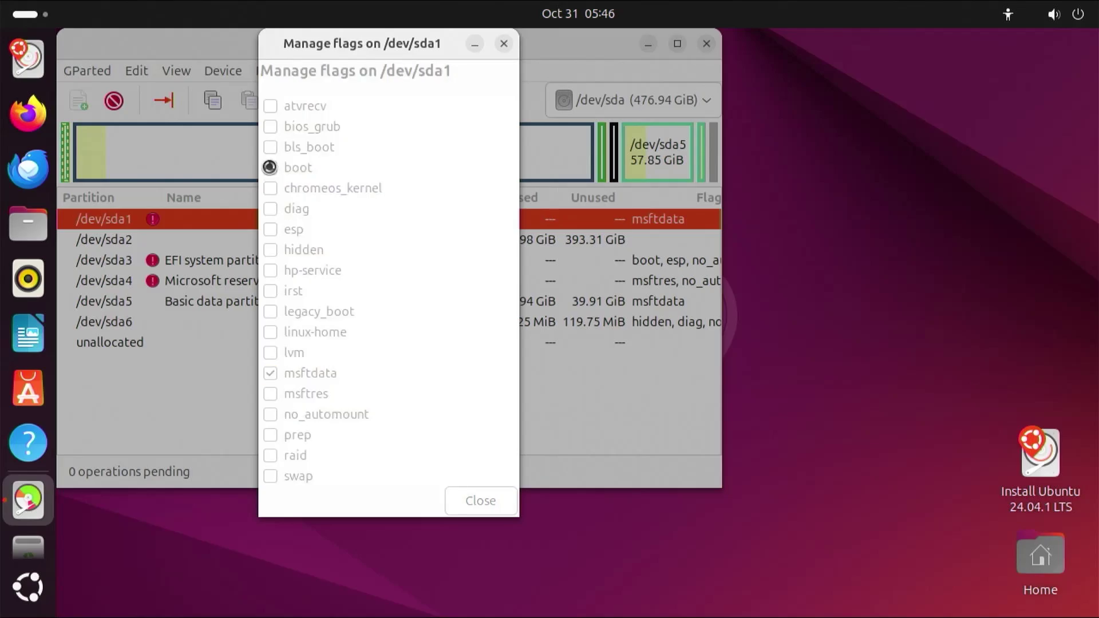
left_click(466, 509)
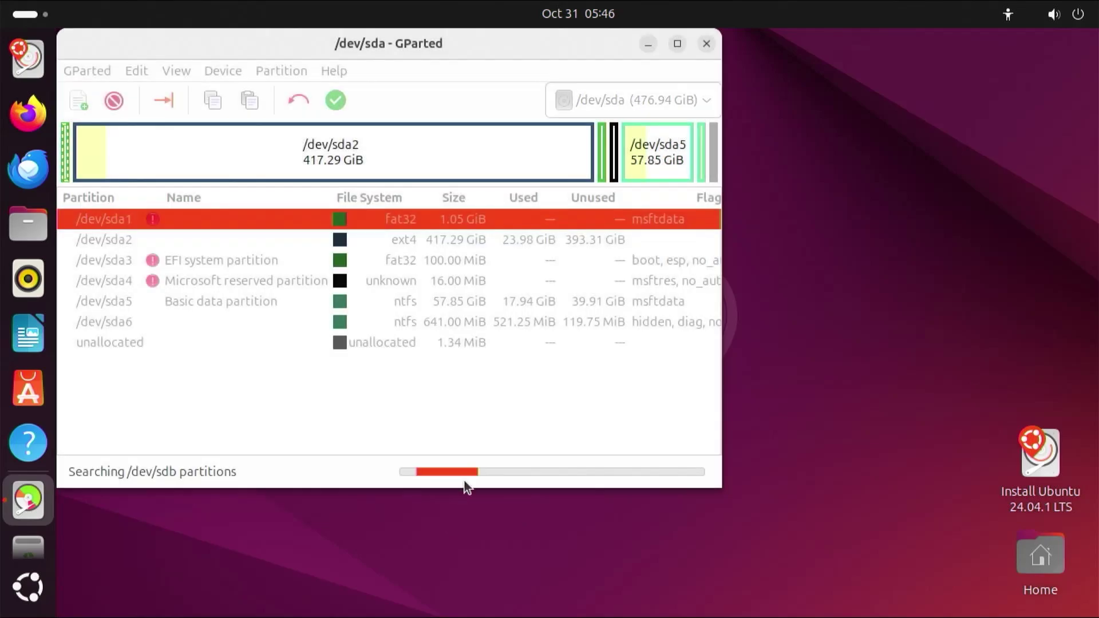
left_click(709, 43)
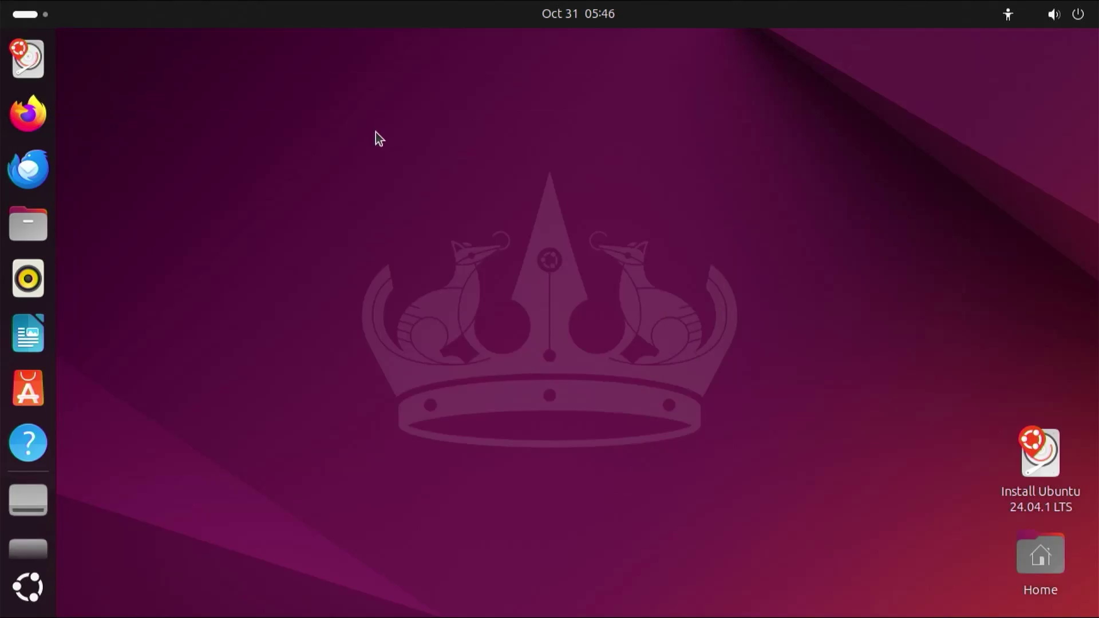
Open Terminal, become root with sudo su -, and list partitions with fdisk -l.
left_click(46, 15)
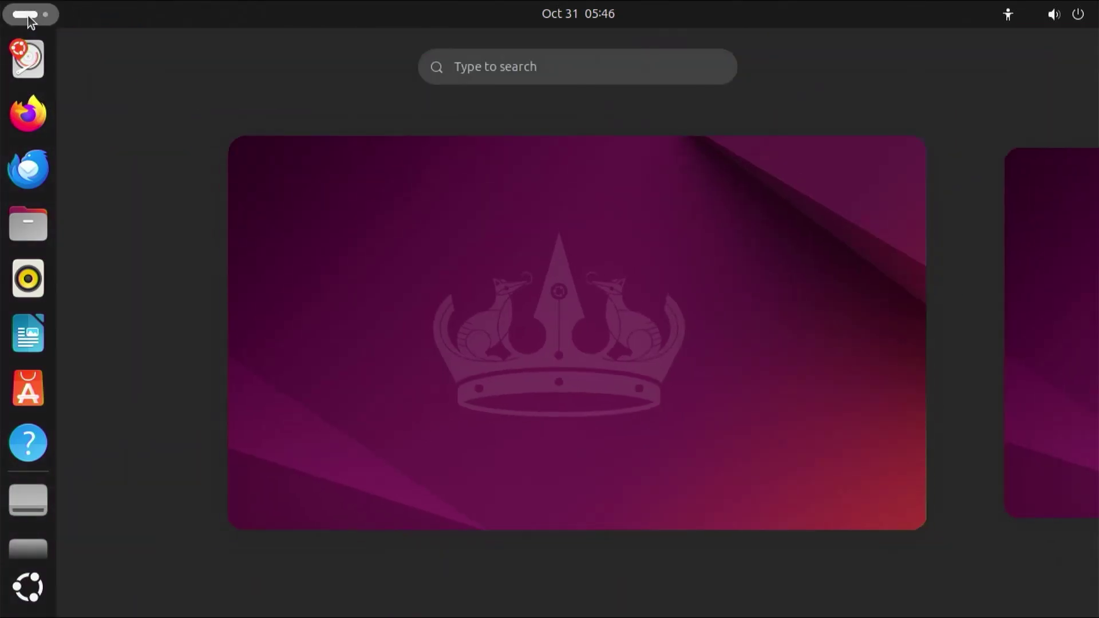
type("termi")
key("Return")
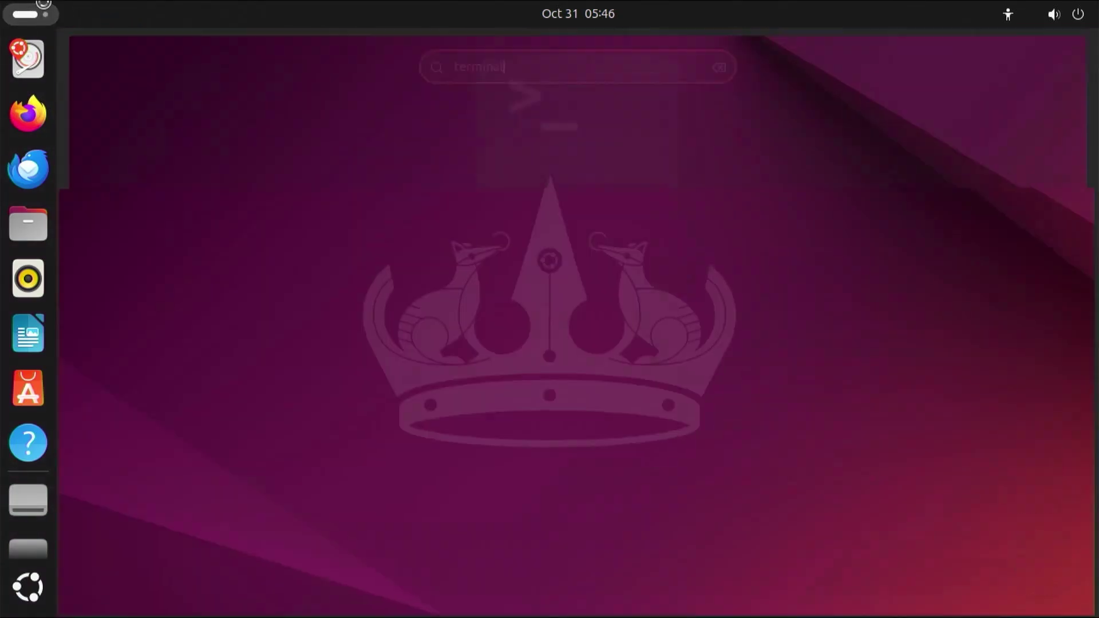
type("sudo su -")
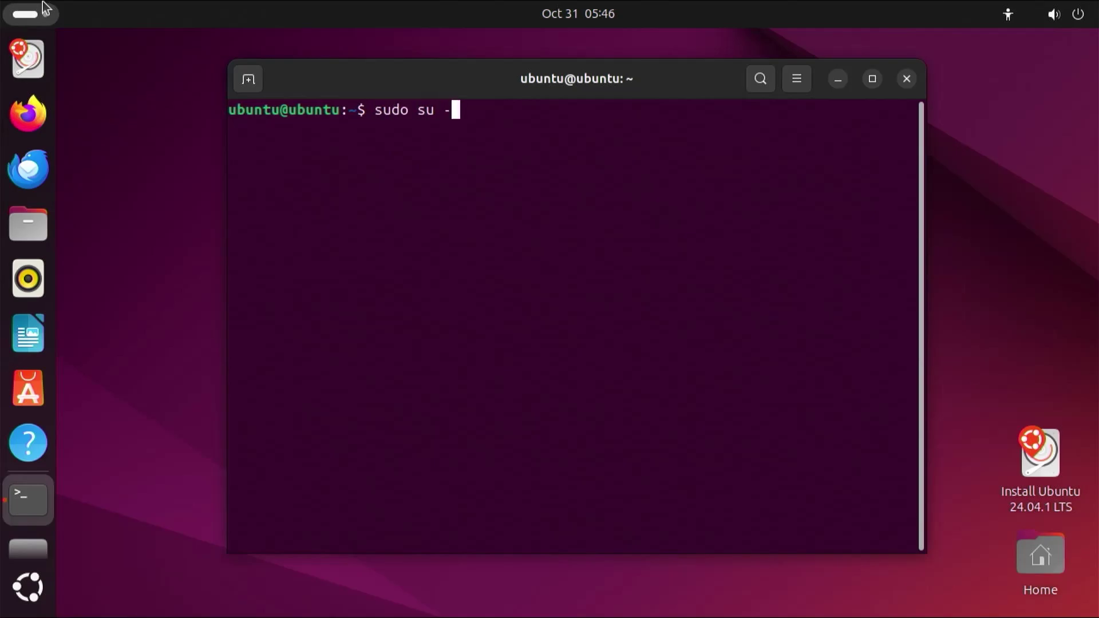
key("Return")
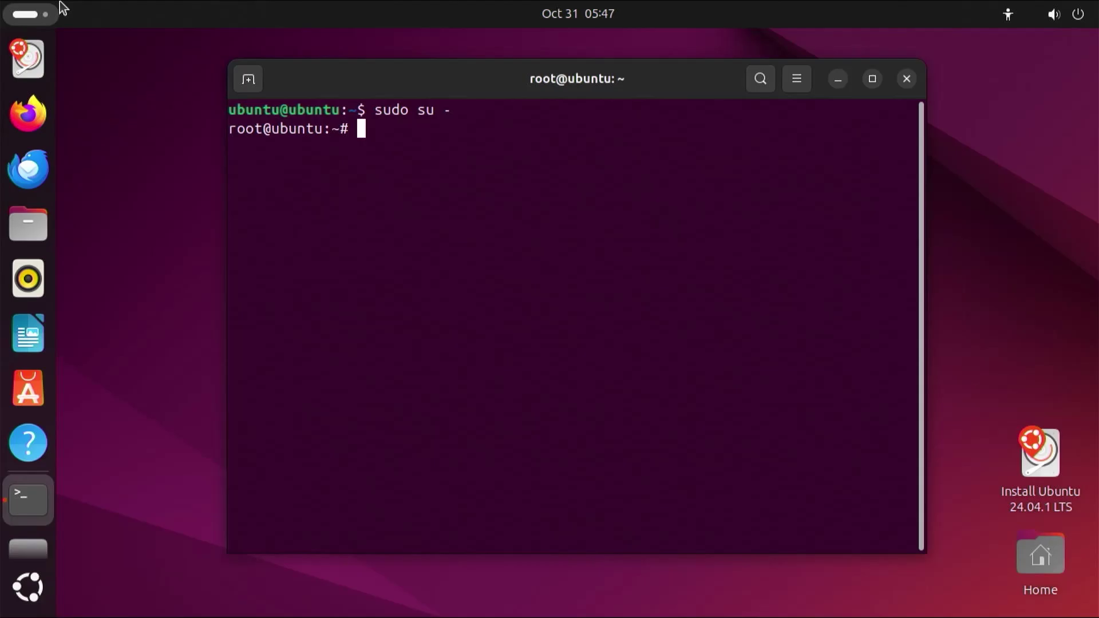
type("fdisk -l")
key("Return")
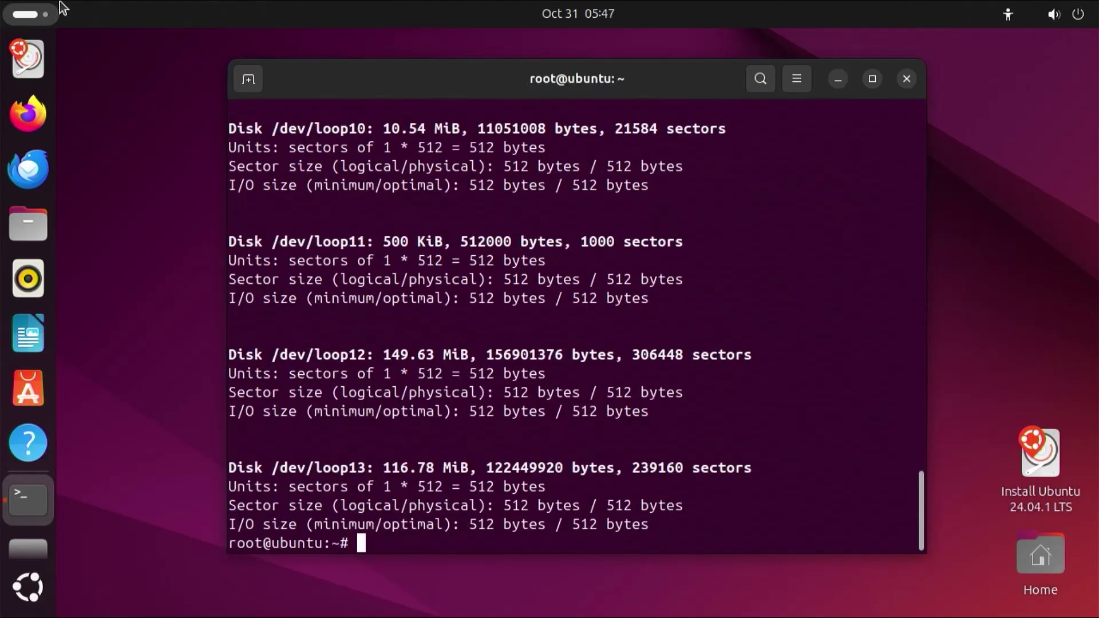
scroll(332, 315, "up", 2)
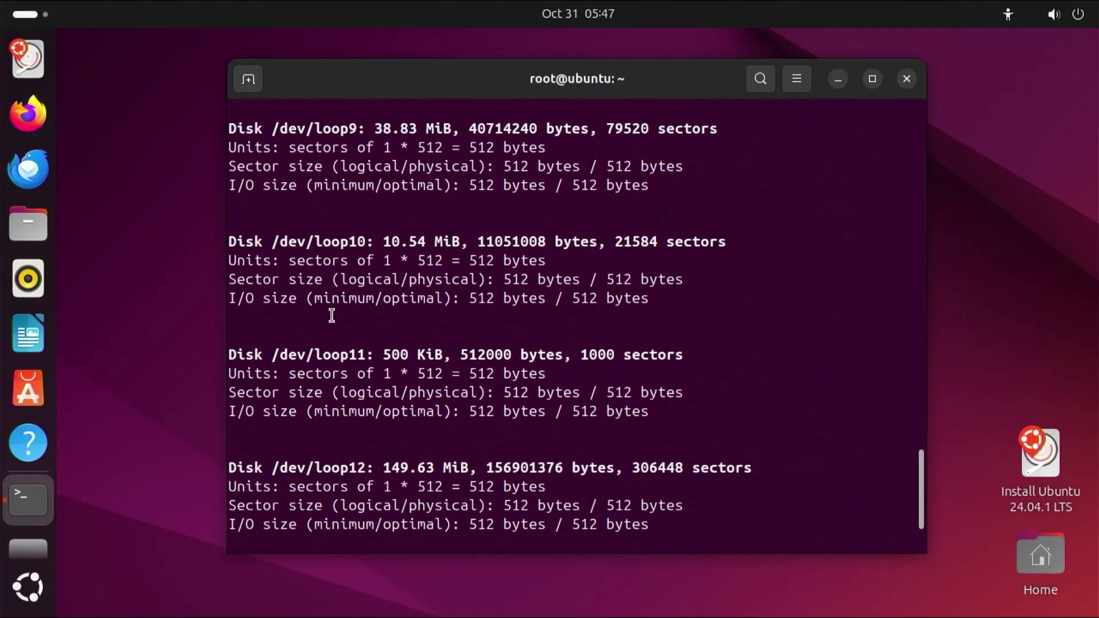
scroll(332, 315, "up", 15)
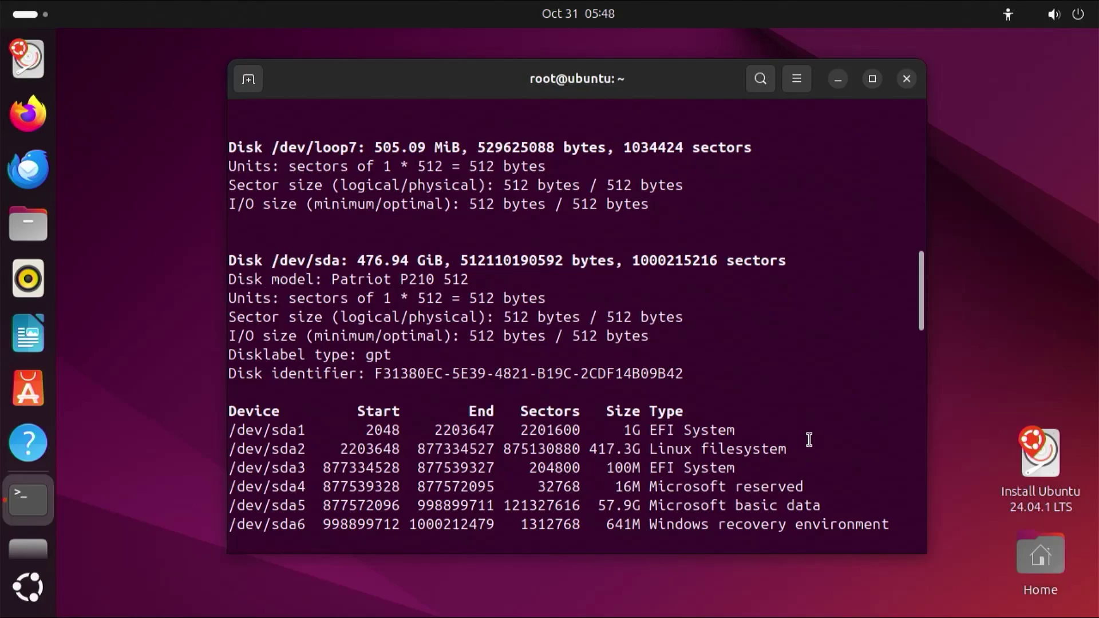
Mount /dev/sda2 at /mnt, /dev/sda1 at /mnt/boot/efi, and bind-mount /dev, /dev/pts, /proc, /sys, /run.
type("mount /dev")
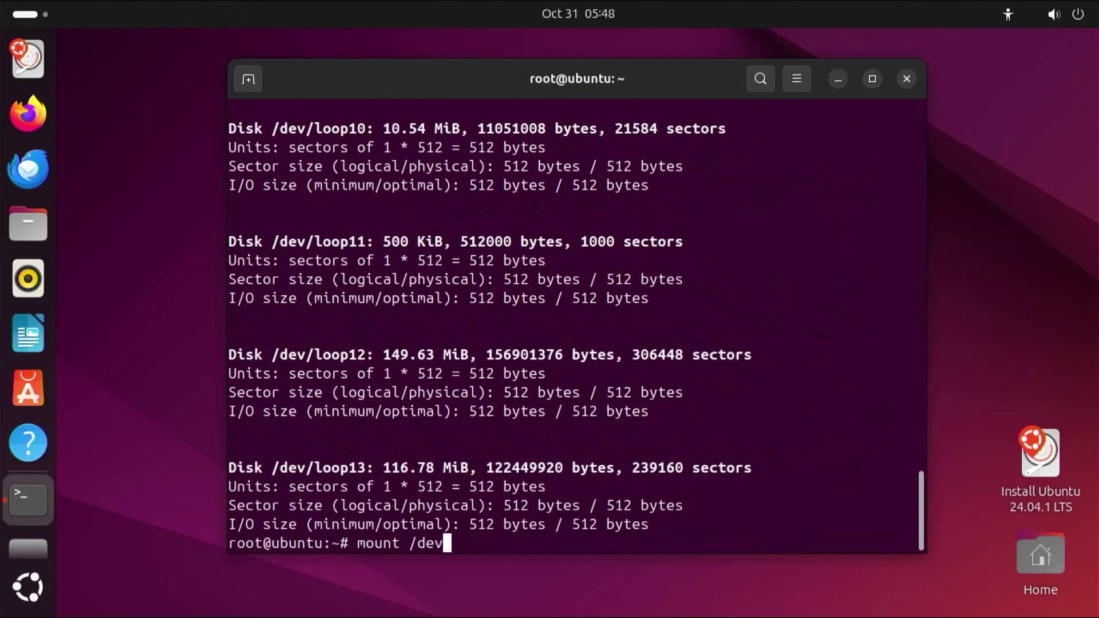
type("/sda2 /mnt")
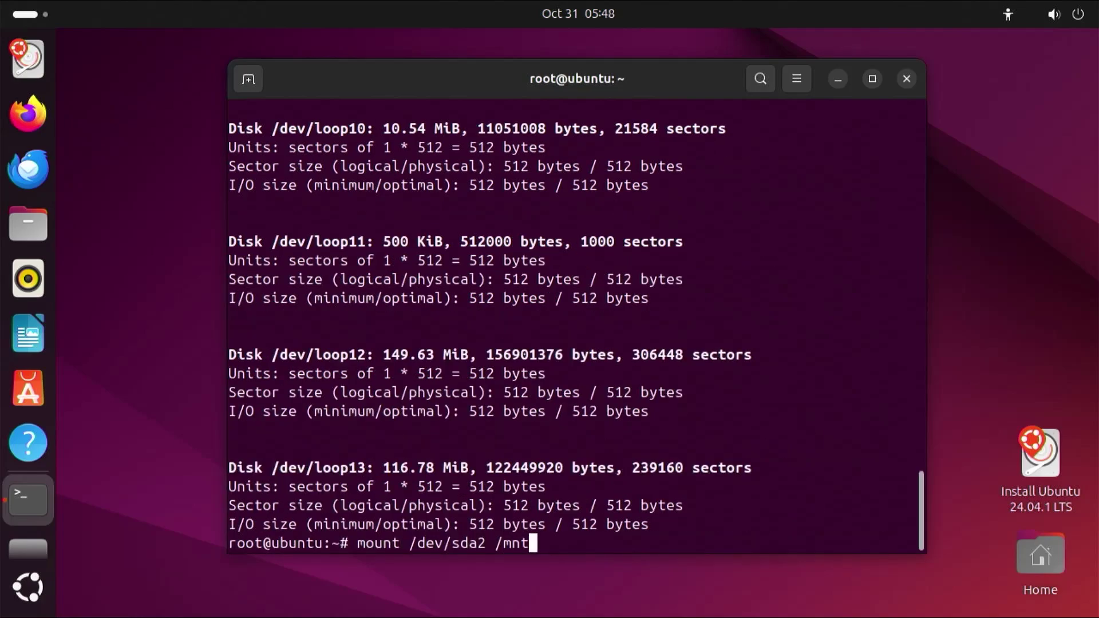
key("Return")
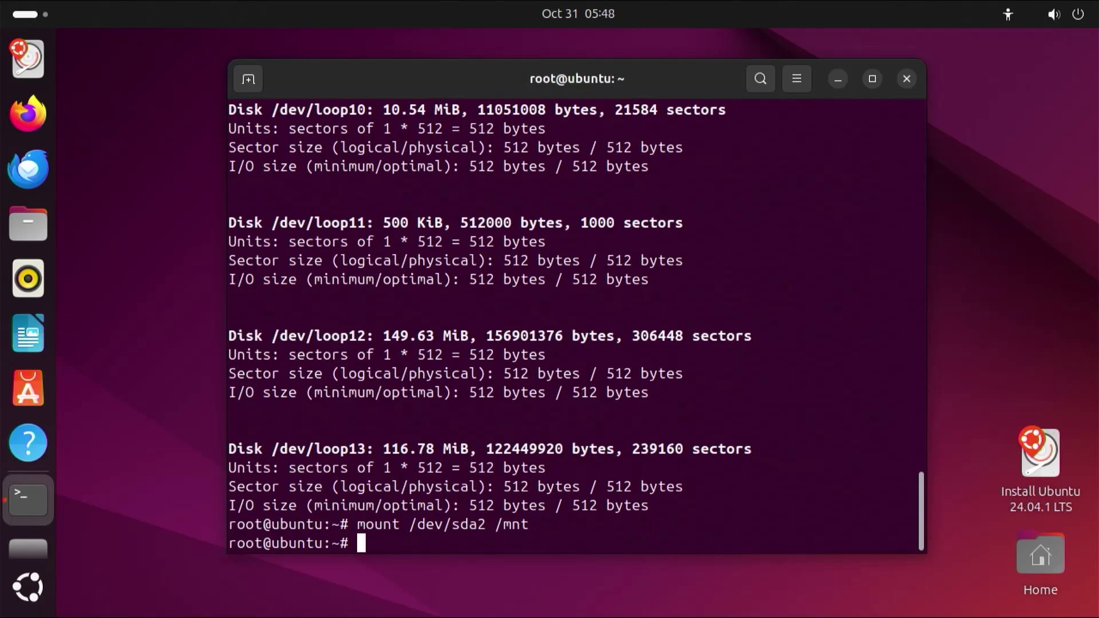
type("mount /dev/sda")
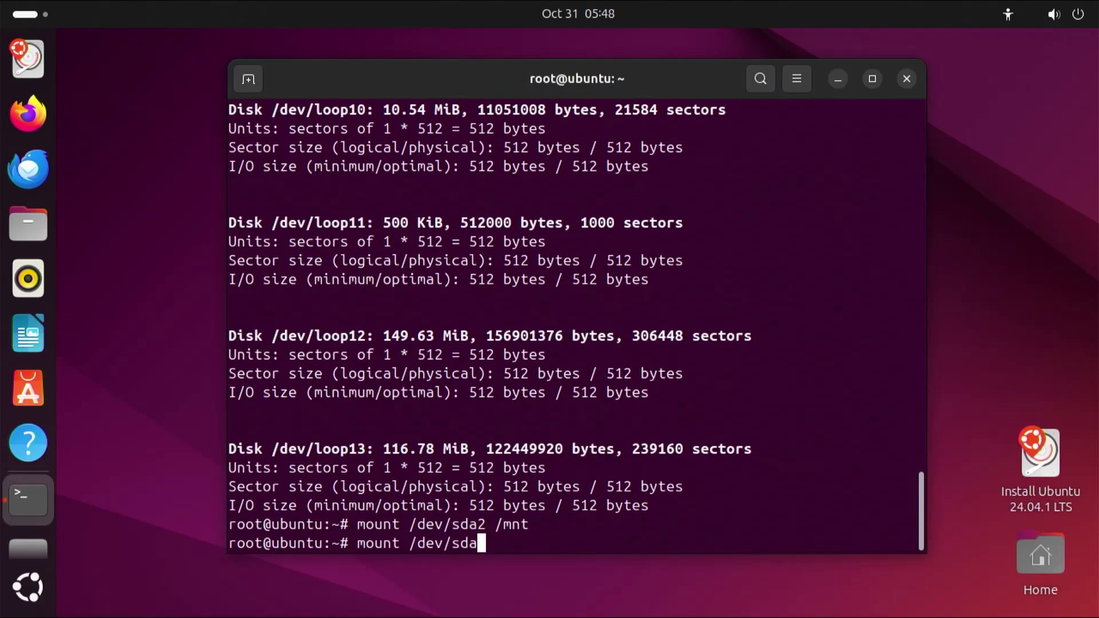
type("1 /mnt/boot")
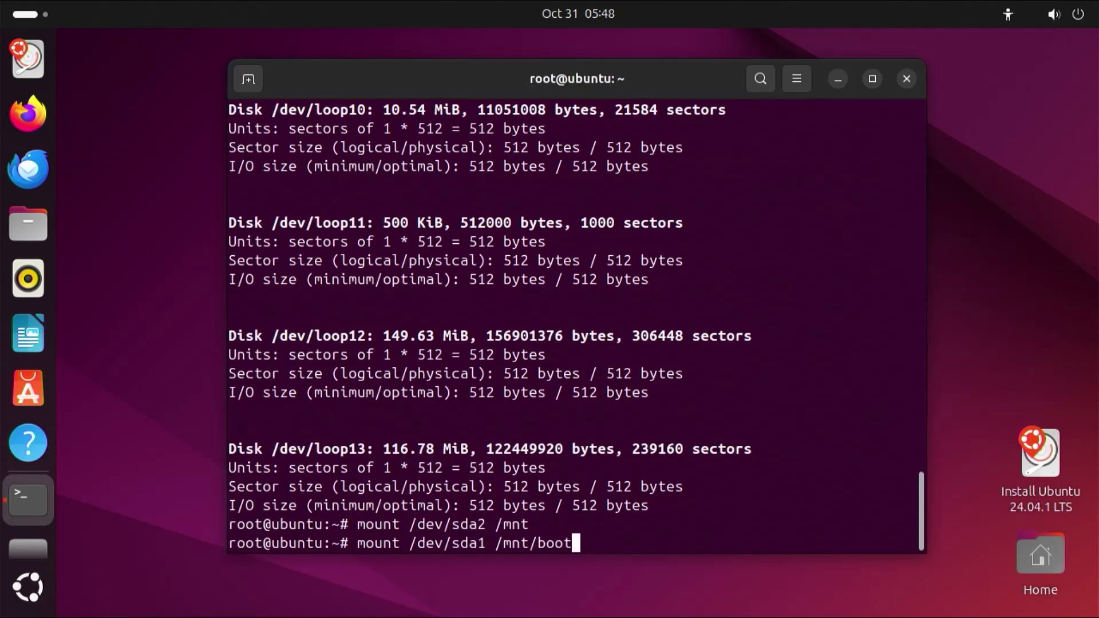
type("/efi")
key("Return")
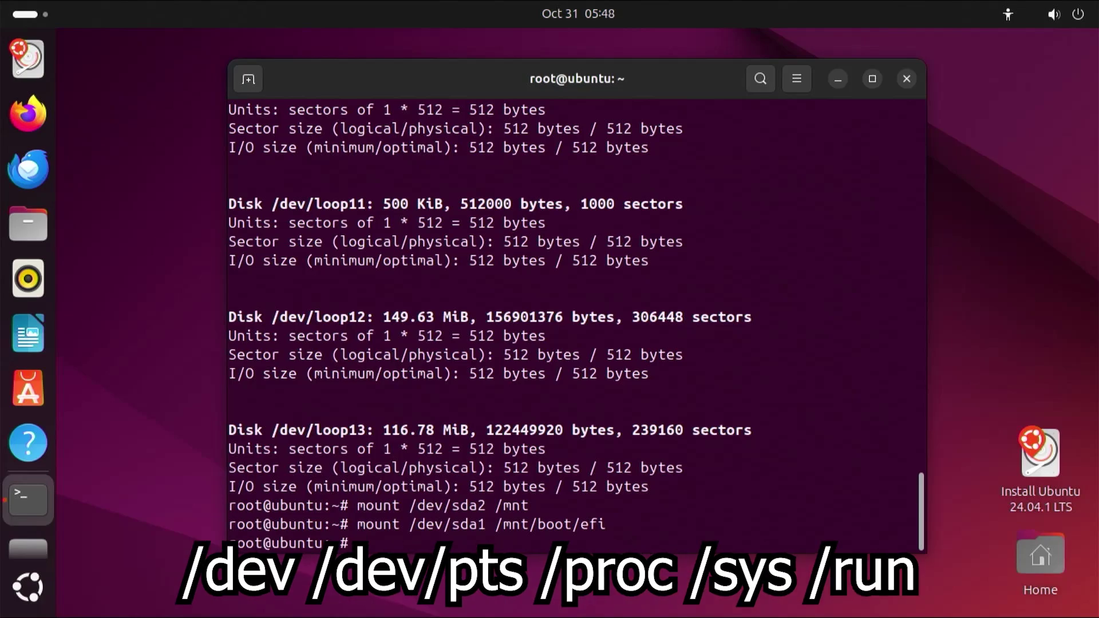
type("for i in /dev")
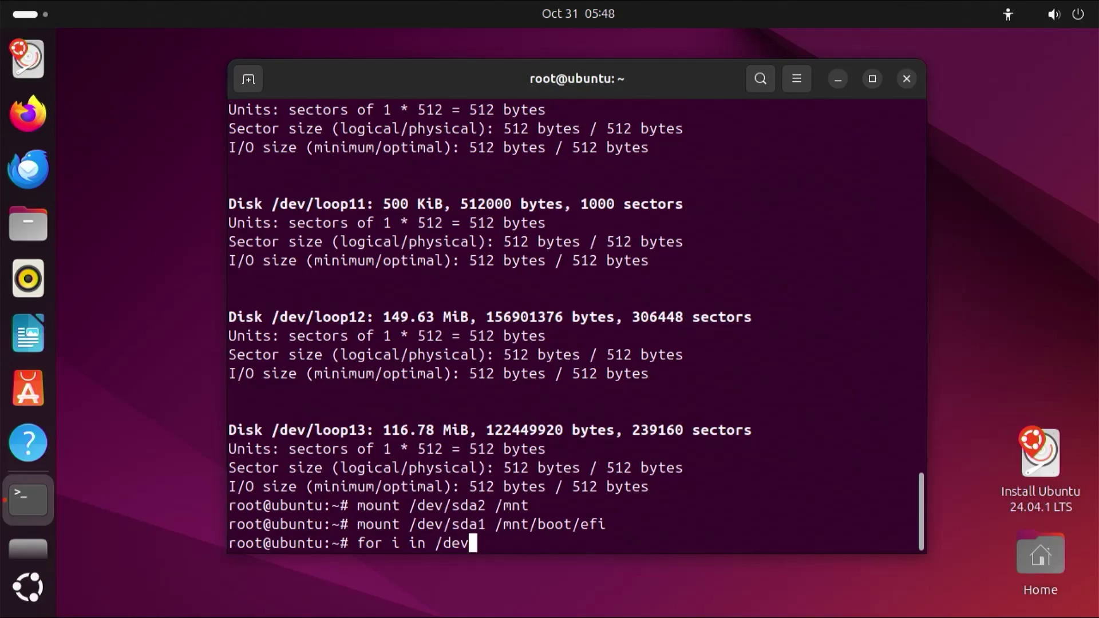
type(" /dev/pts /proc /sy")
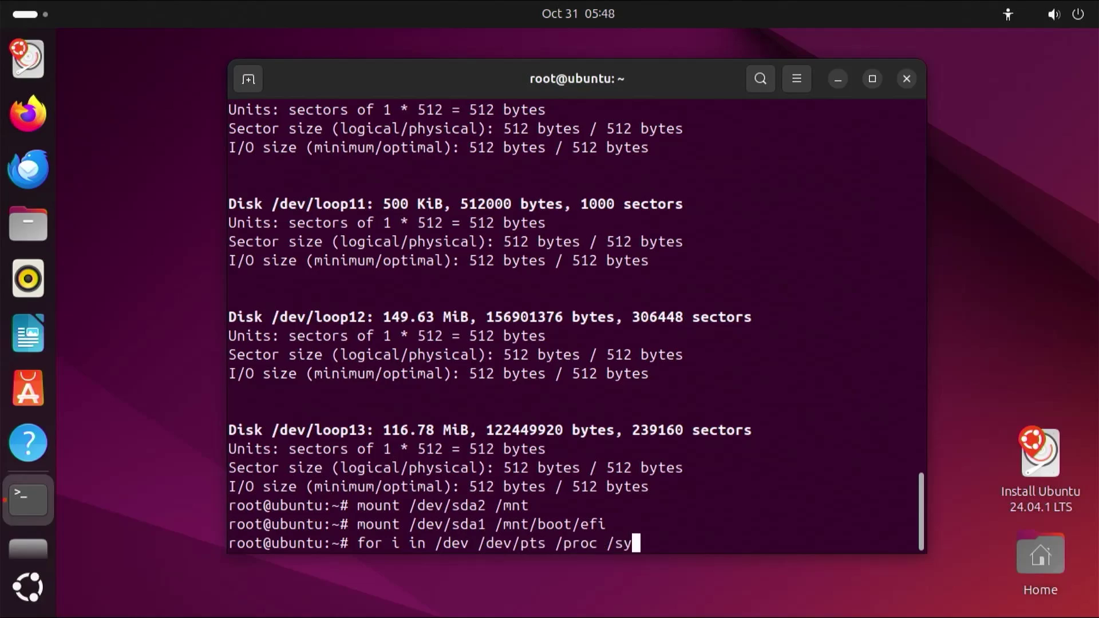
type("s /run;")
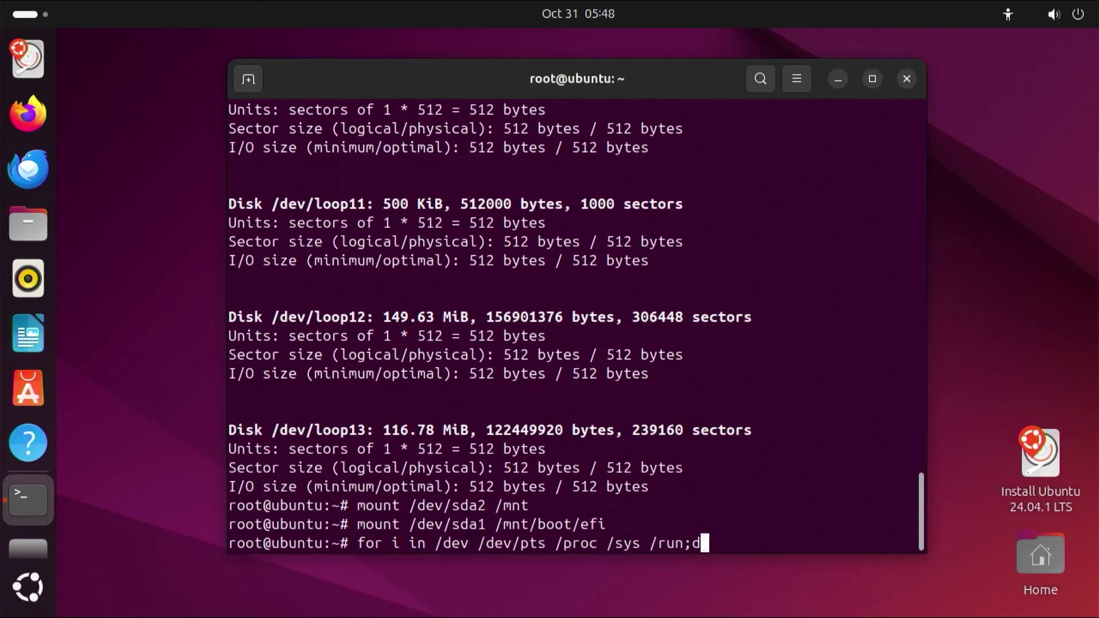
type("do mount -B")
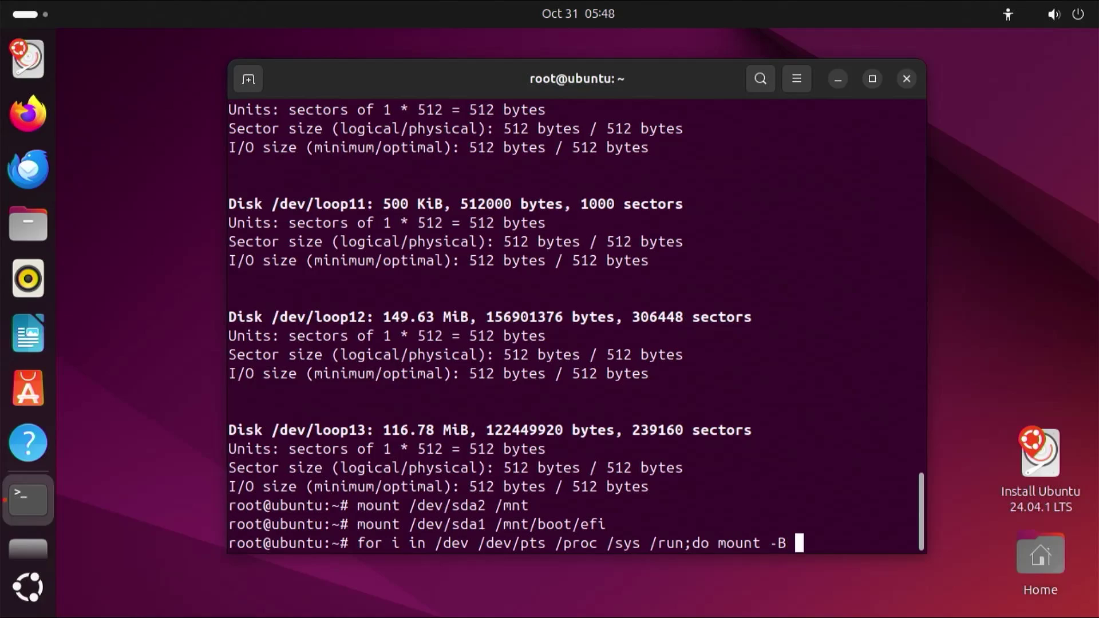
type(" $i /mnt$i; done")
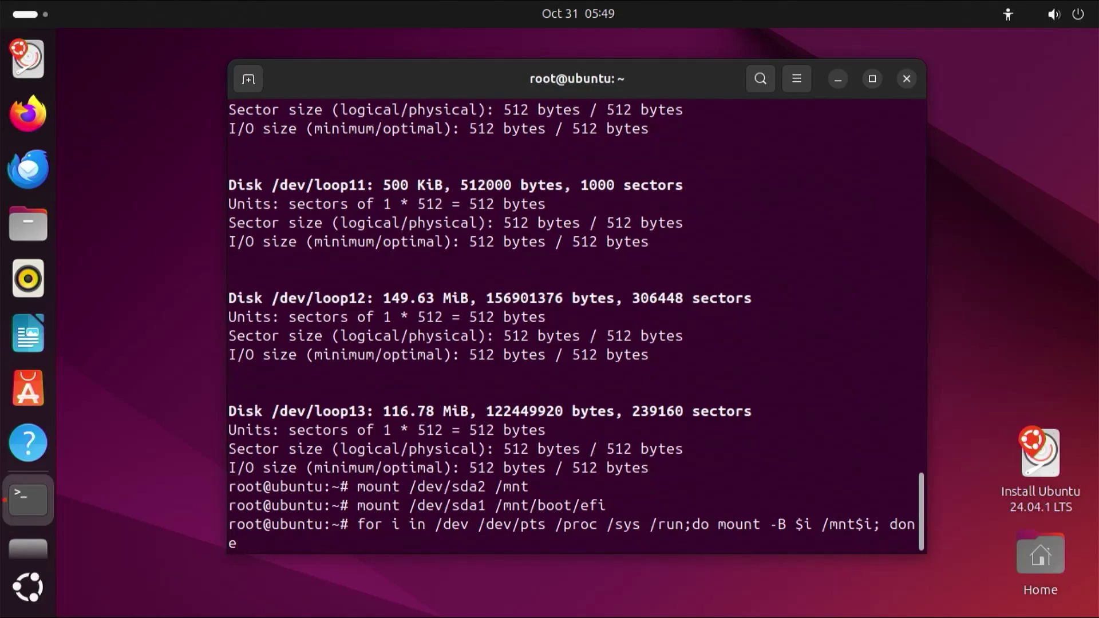
key("Return")
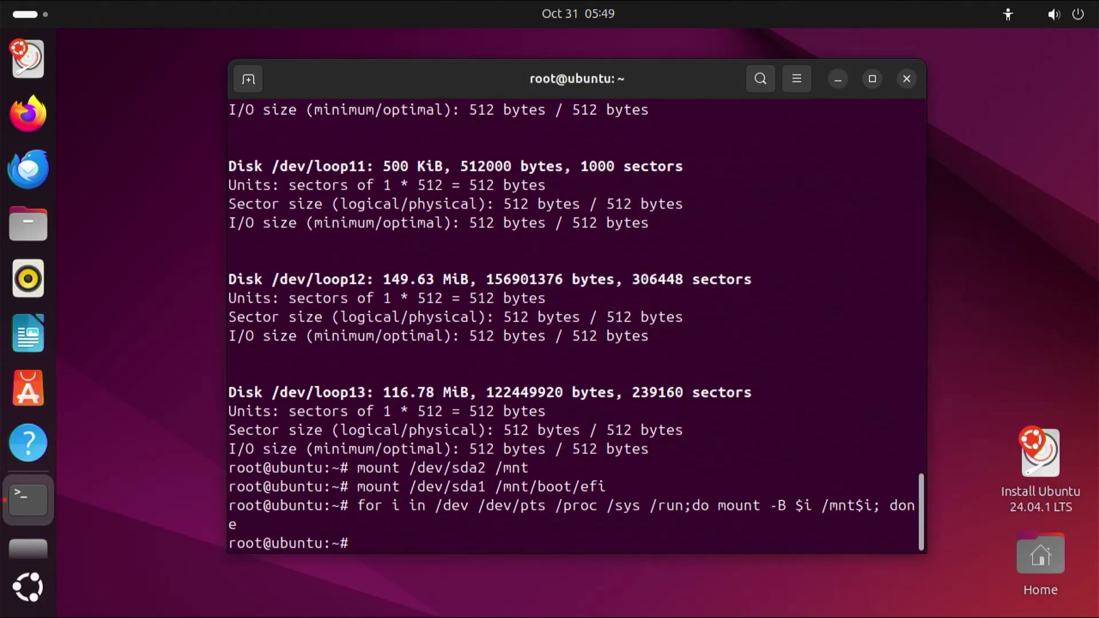
Chroot into /mnt and mount efivarfs at /sys/firmware/efi/efivars, fixing the 'fimware' typo.
type("chroot /mnt")
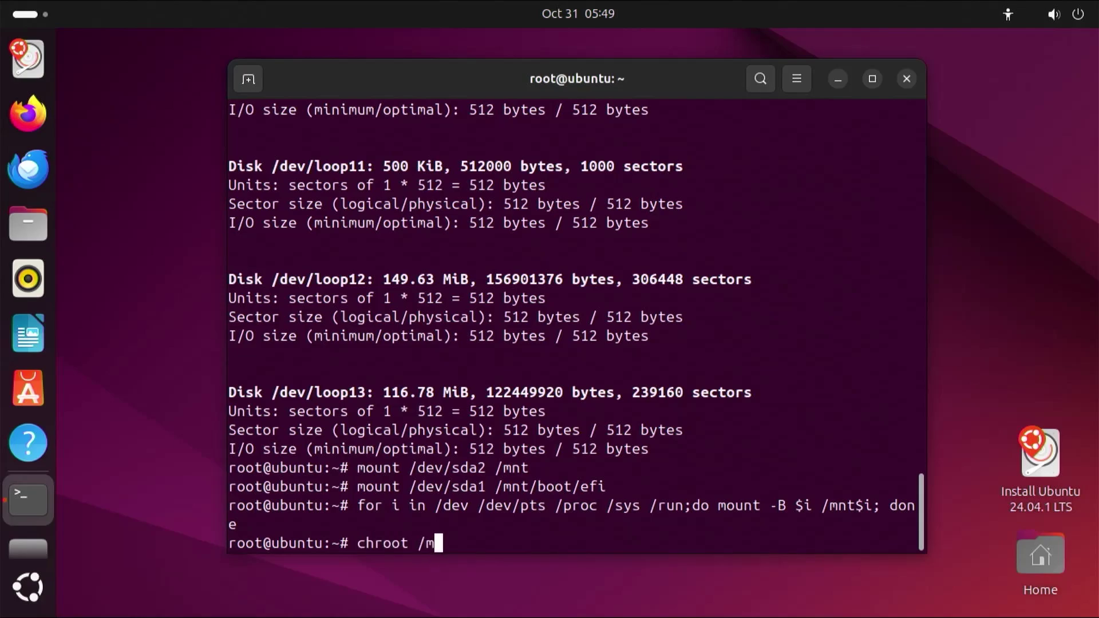
key("Return")
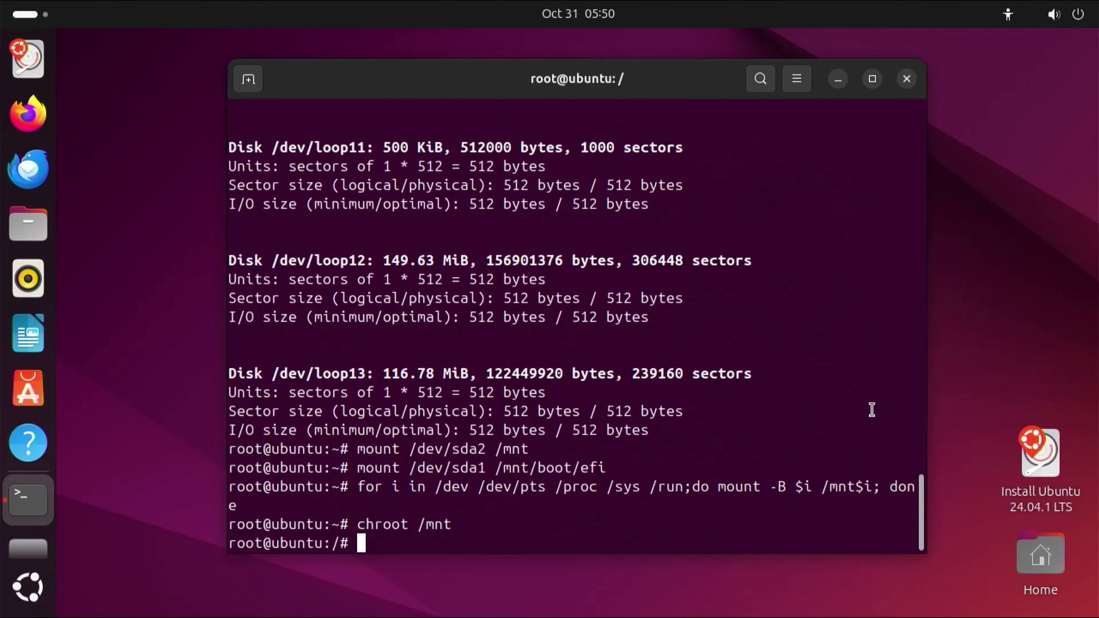
type("mount -t efivarf")
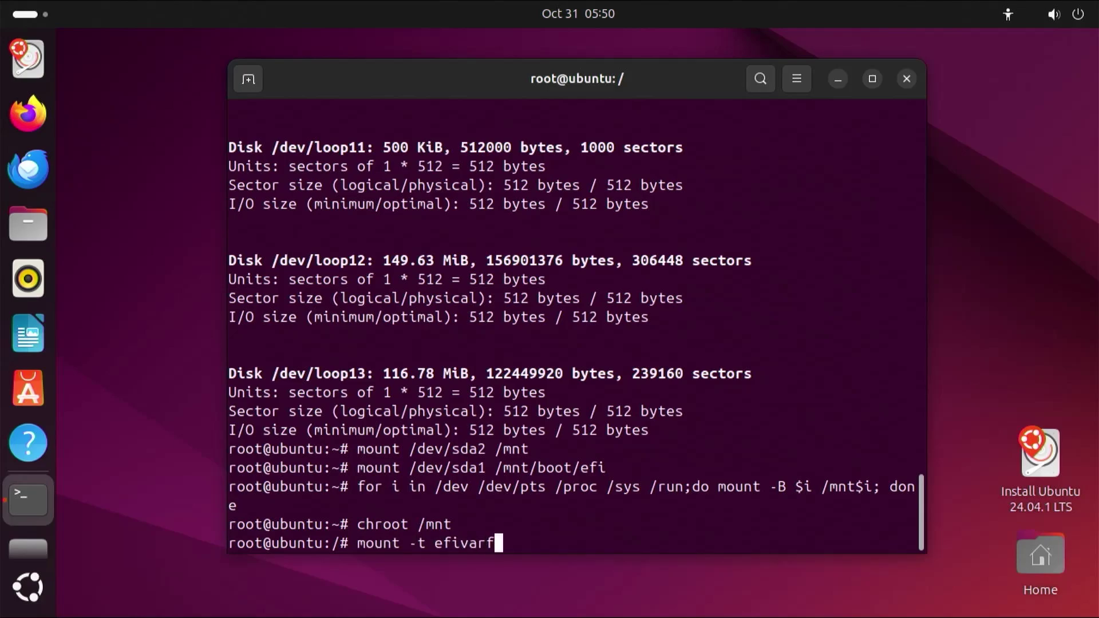
type("s none /sys")
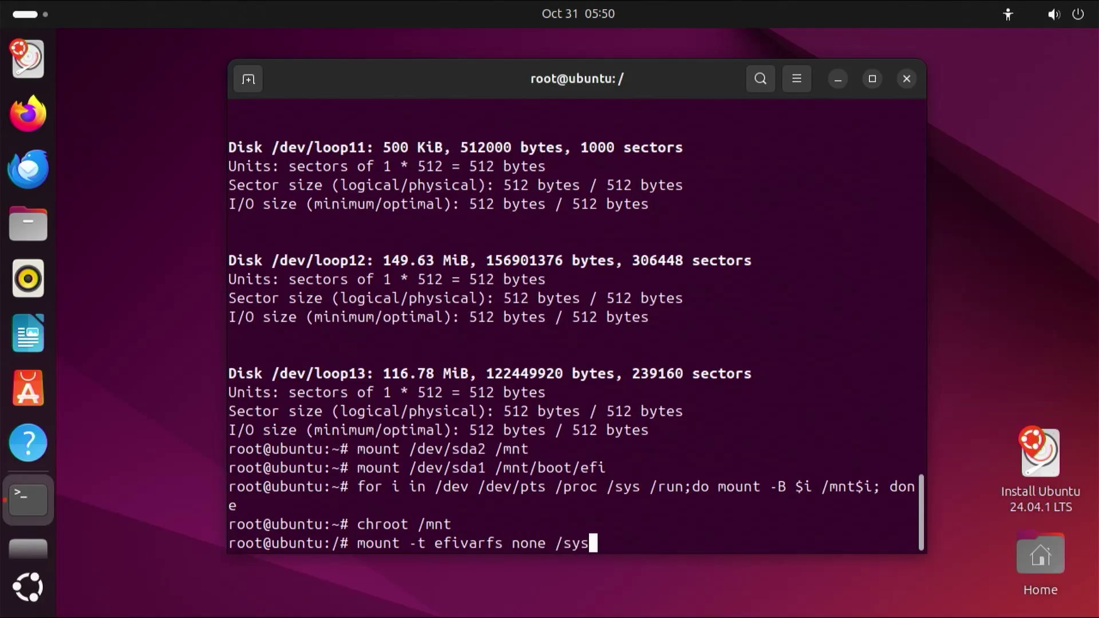
type("/fimware/efi")
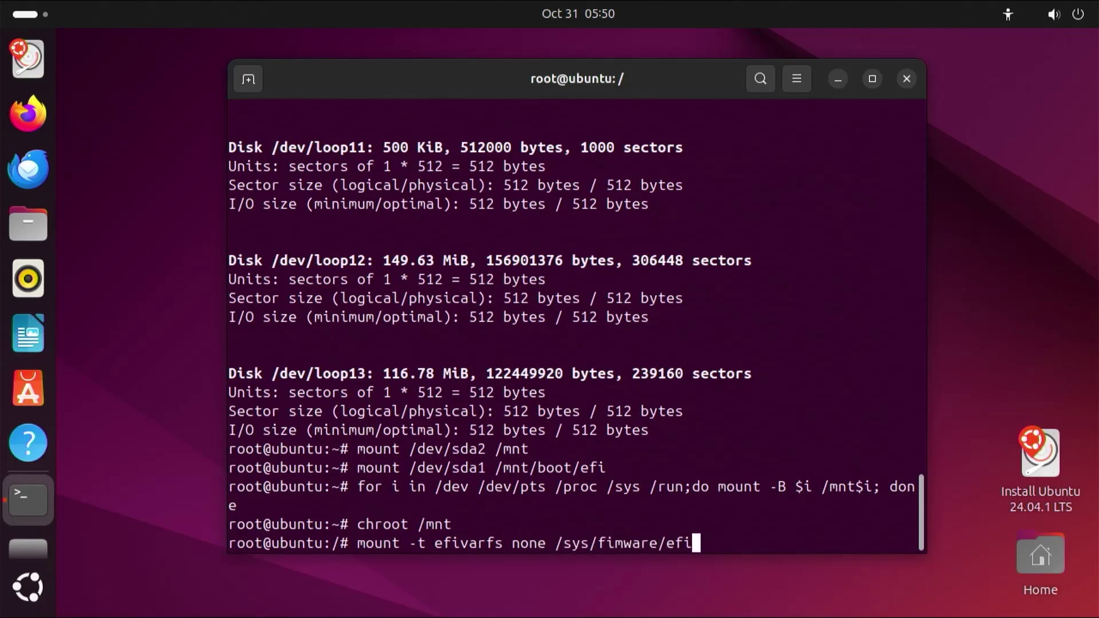
type("/efivars")
key("Return")
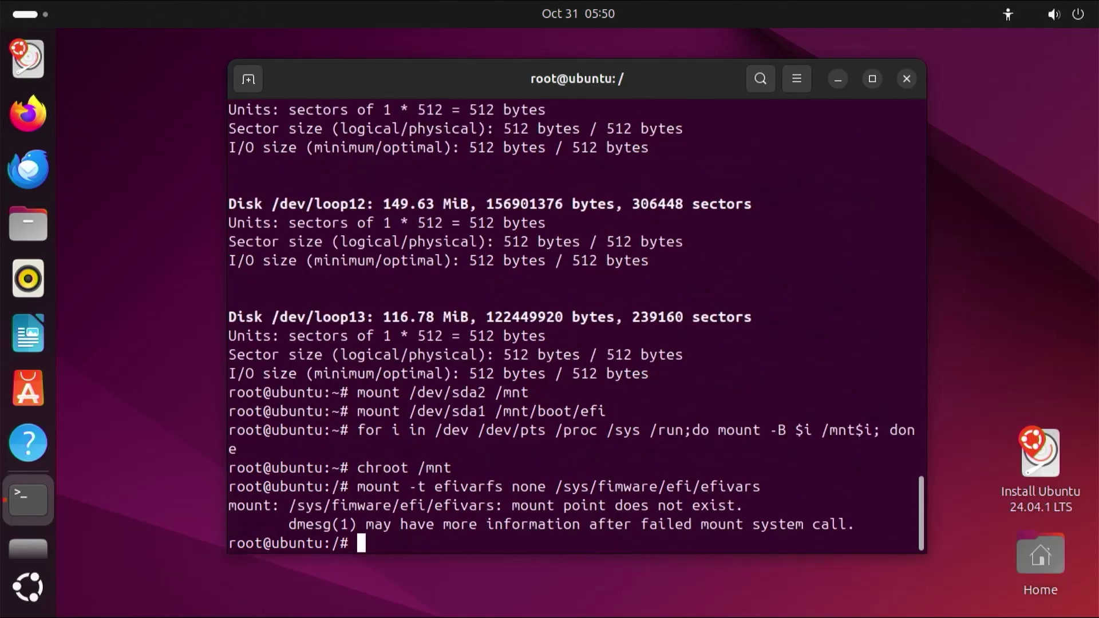
key("Up")
key("Left")
key("Left")
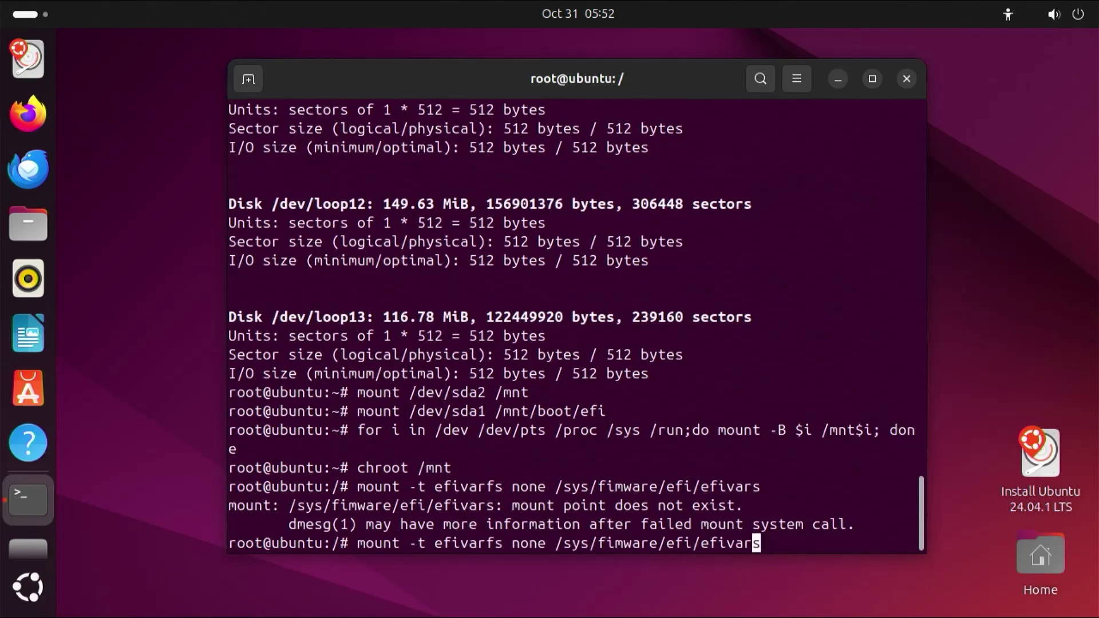
key("Left")
key("Left")
key("Left")
key("Left")
key("Left")
key("Left")
key("Left")
key("Left")
key("Left")
key("Left")
key("Left")
key("Left")
key("Left")
key("Left")
key("Left")
type("r")
key("Return")
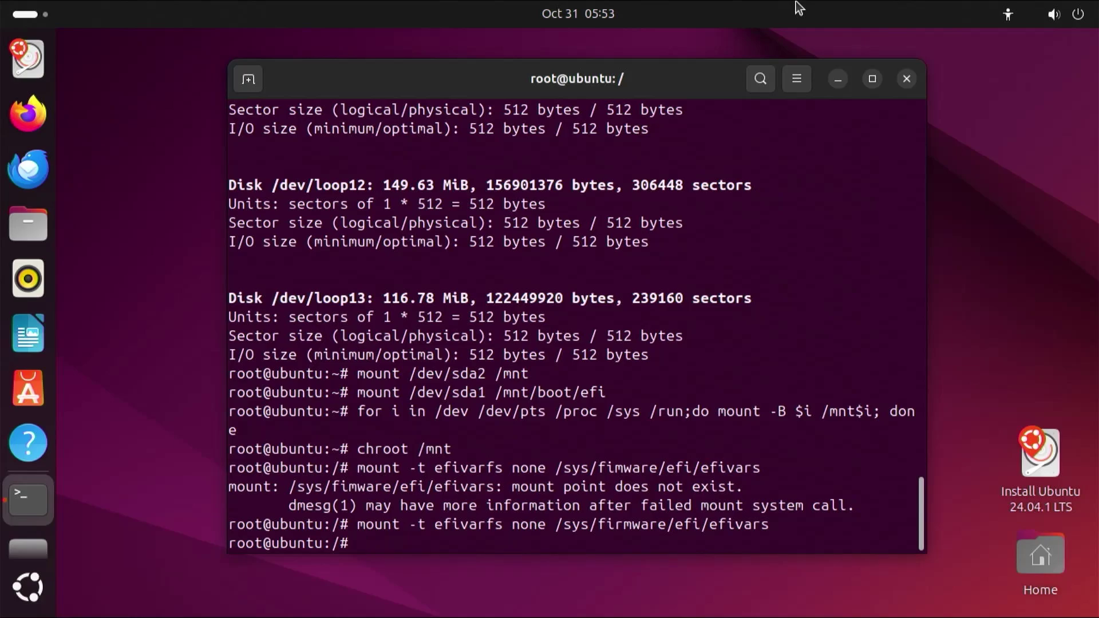
type("nano /etc/default/grub")
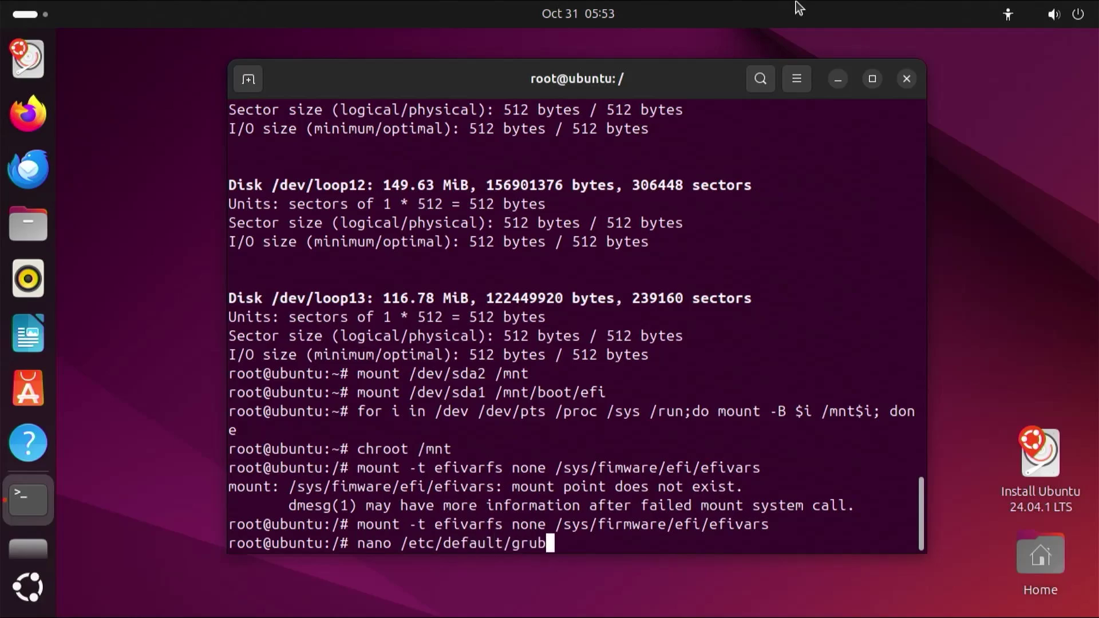
Uncomment GRUB_DISABLE_OS_PROBER=false in /etc/default/grub and save the file.
key("Return")
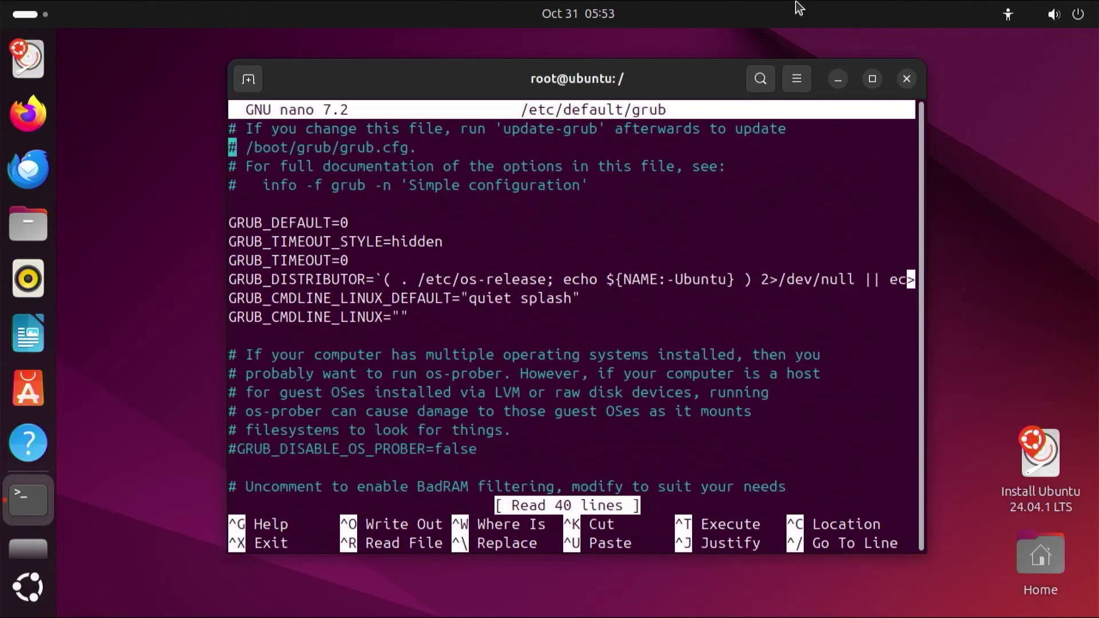
key("Down")
key("Down")
key("Down")
key("Down")
key("Down")
key("Down")
key("Down")
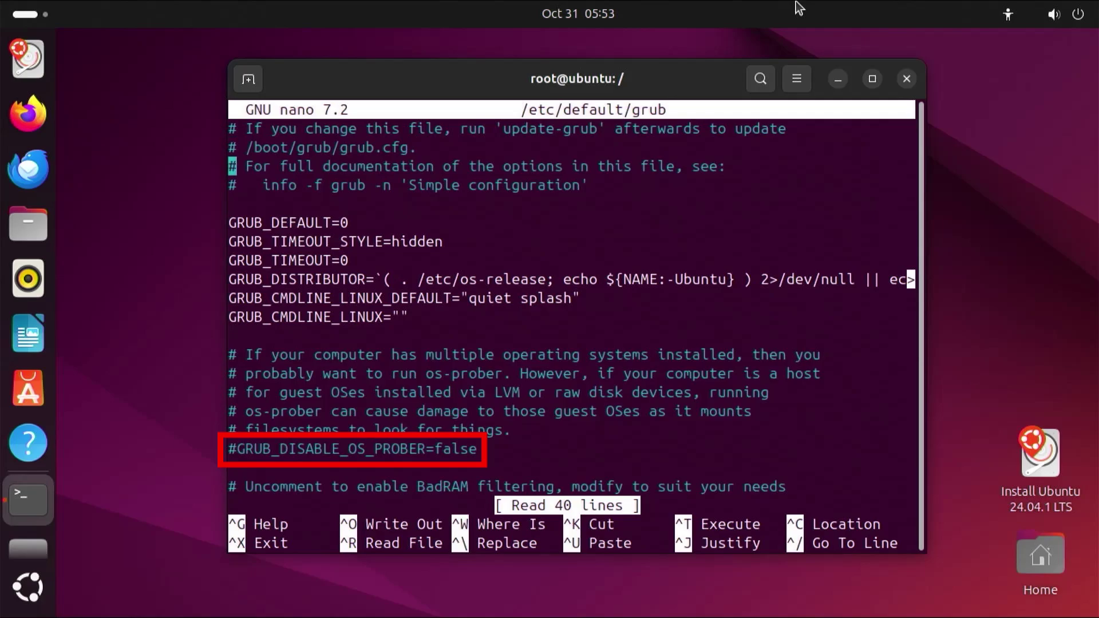
key("Down")
key("Down")
key("Down")
key("Down")
key("Down")
key("Down")
key("Down")
key("Down")
key("Down")
key("Down")
key("Down")
key("Up")
key("Right")
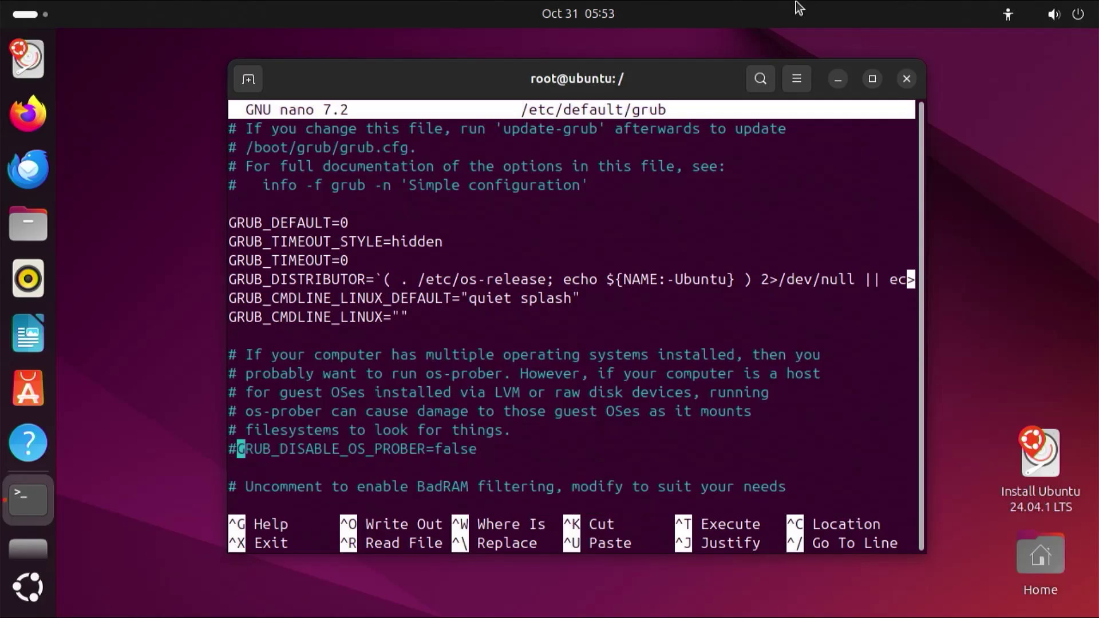
key("BackSpace")
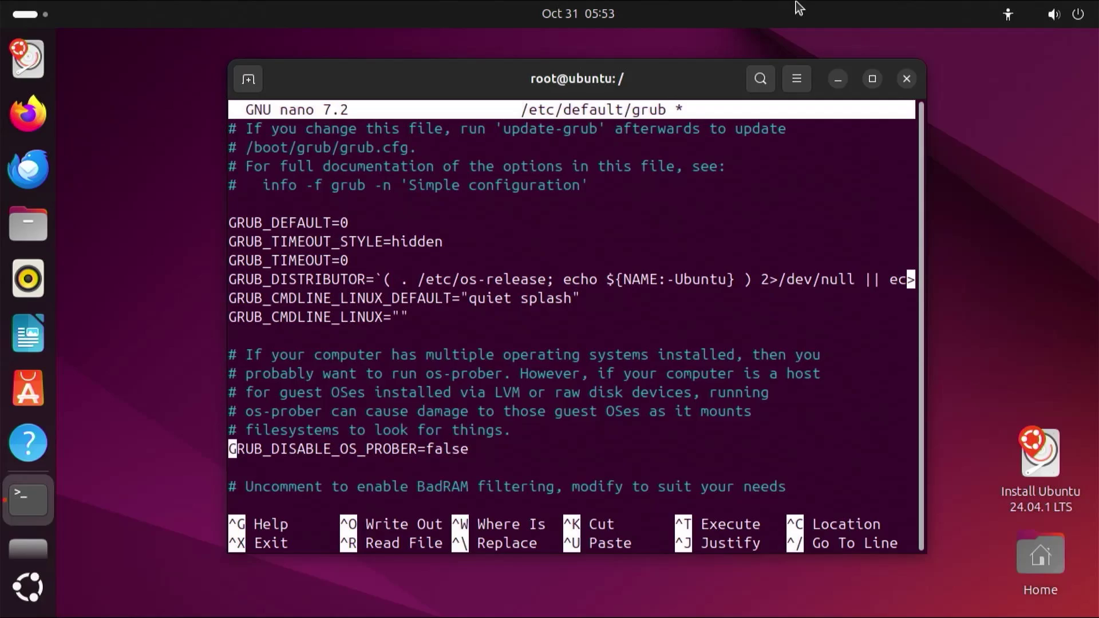
key("ctrl+x")
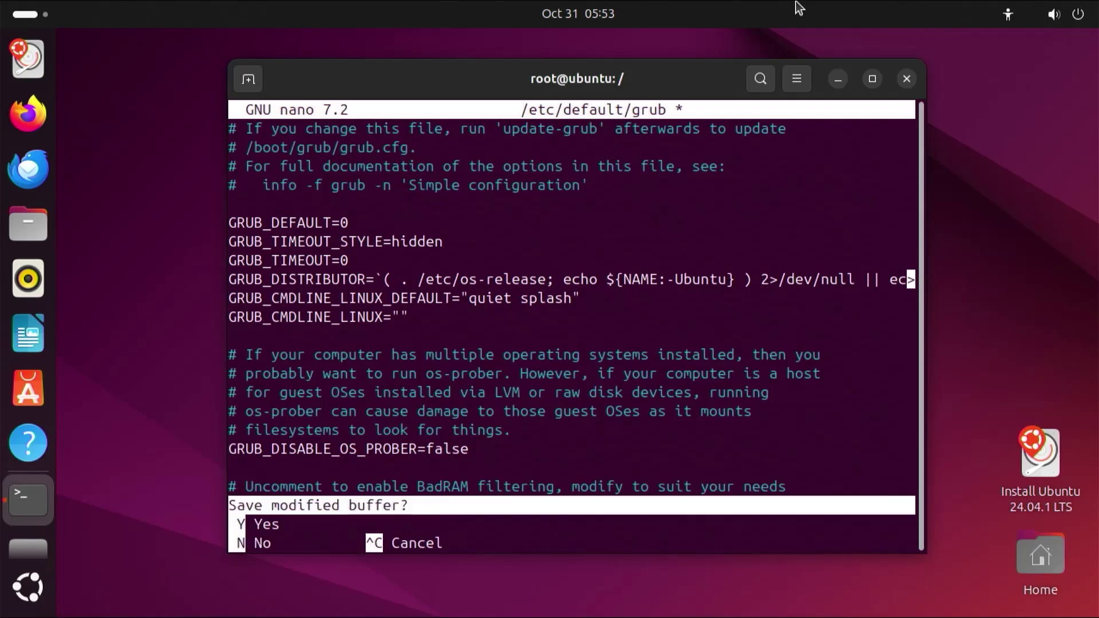
key("y")
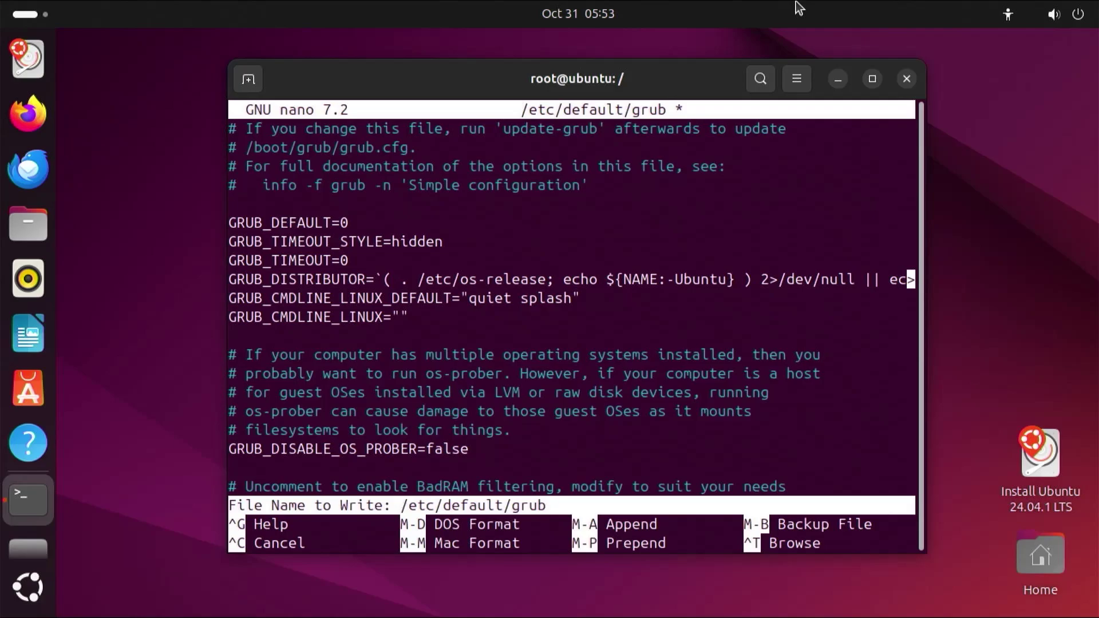
key("Return")
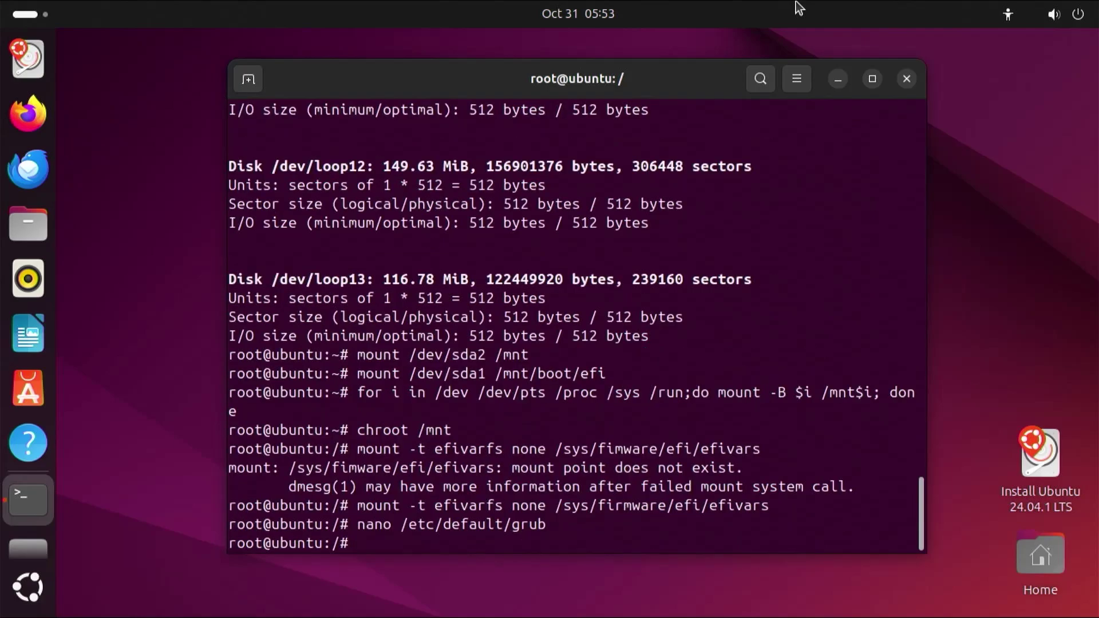
Run os-prober and grub-mkconfig -o /boot/grub/grub.cfg, then exit the chroot.
type("os-prober")
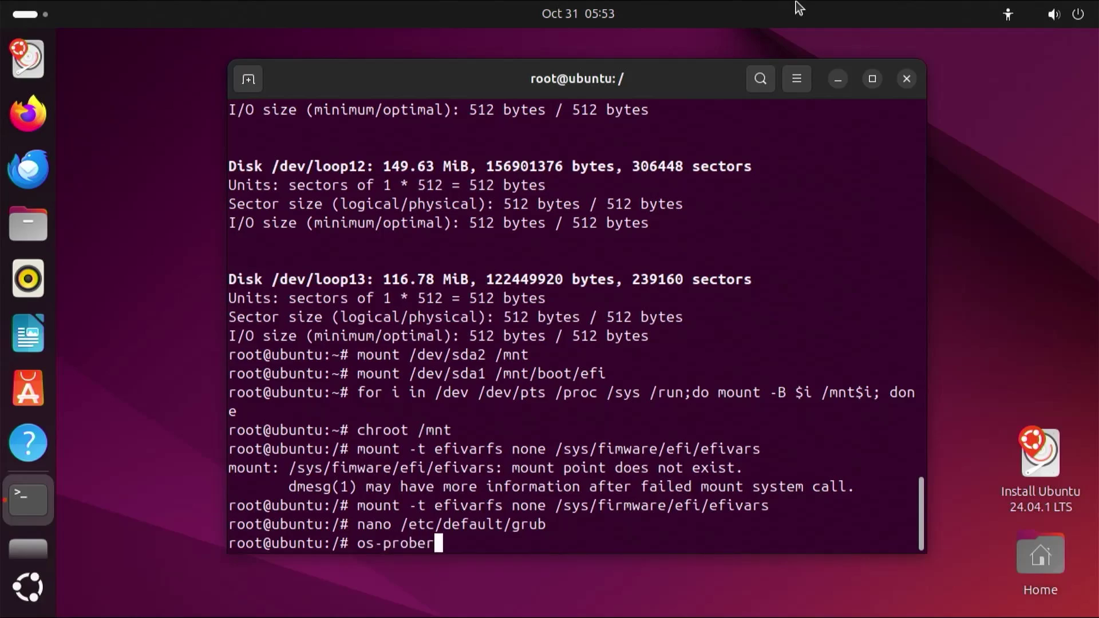
key("Return")
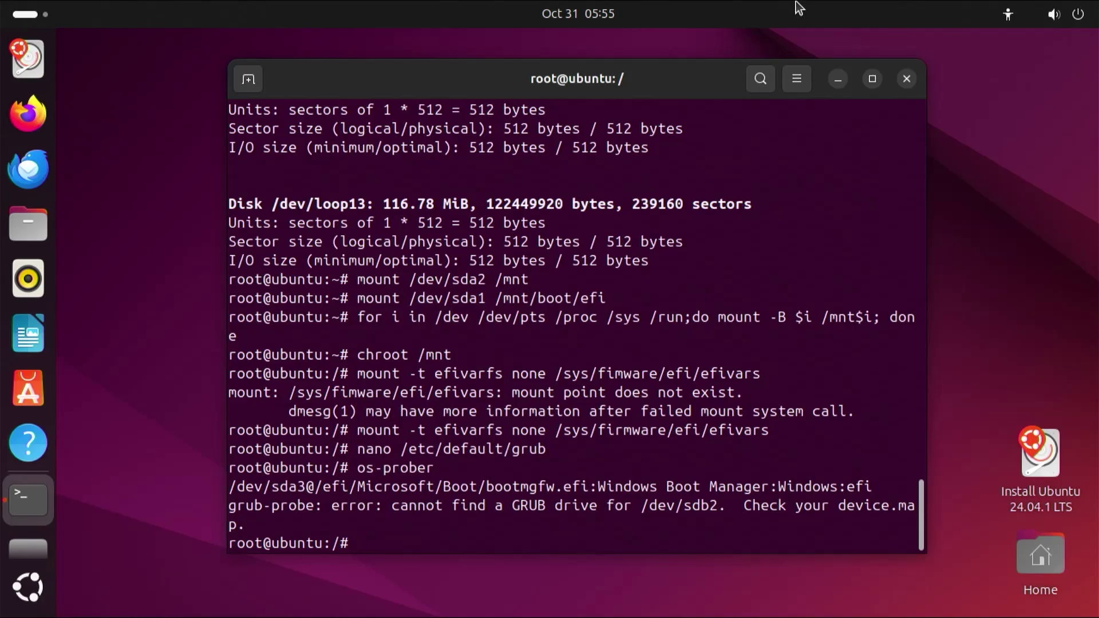
type("grub-mkcon")
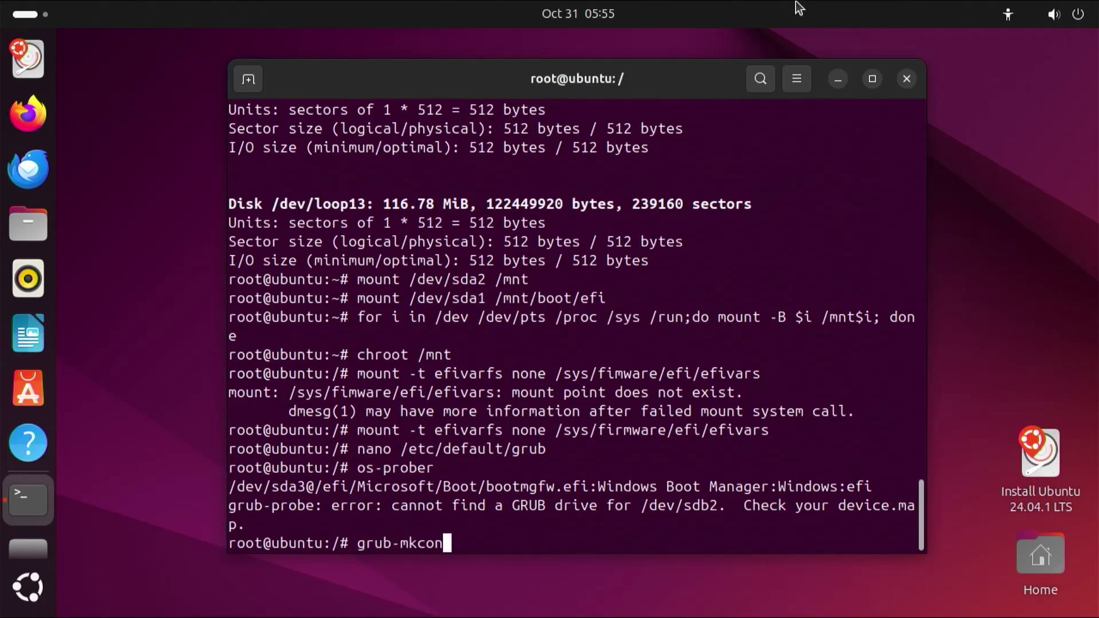
type("fig -o /boot/grub/")
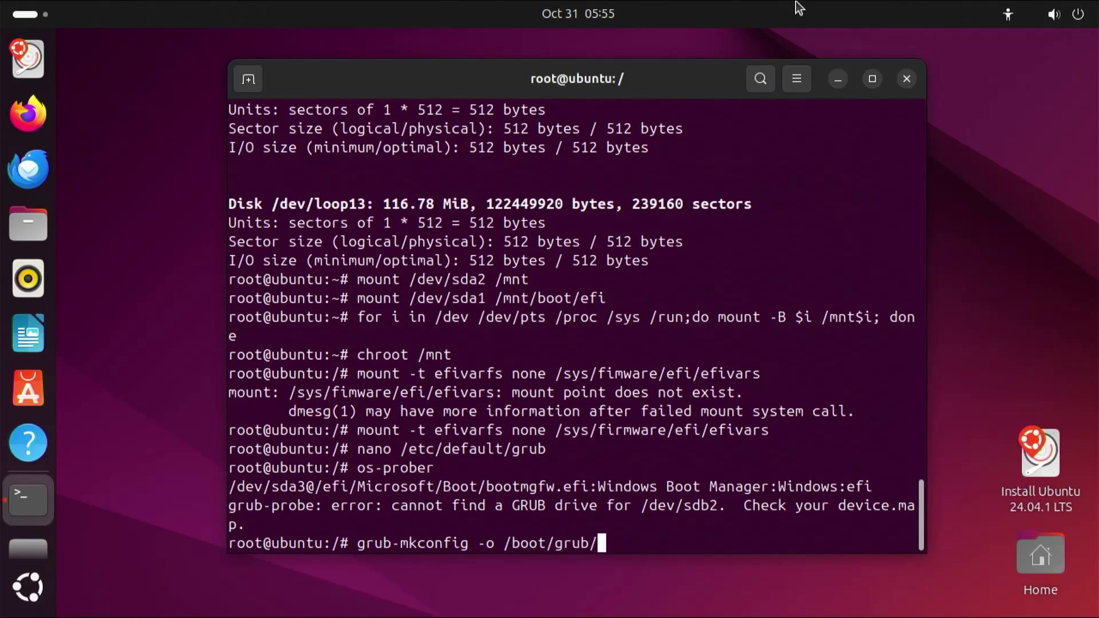
type("grub.cfg")
key("Return")
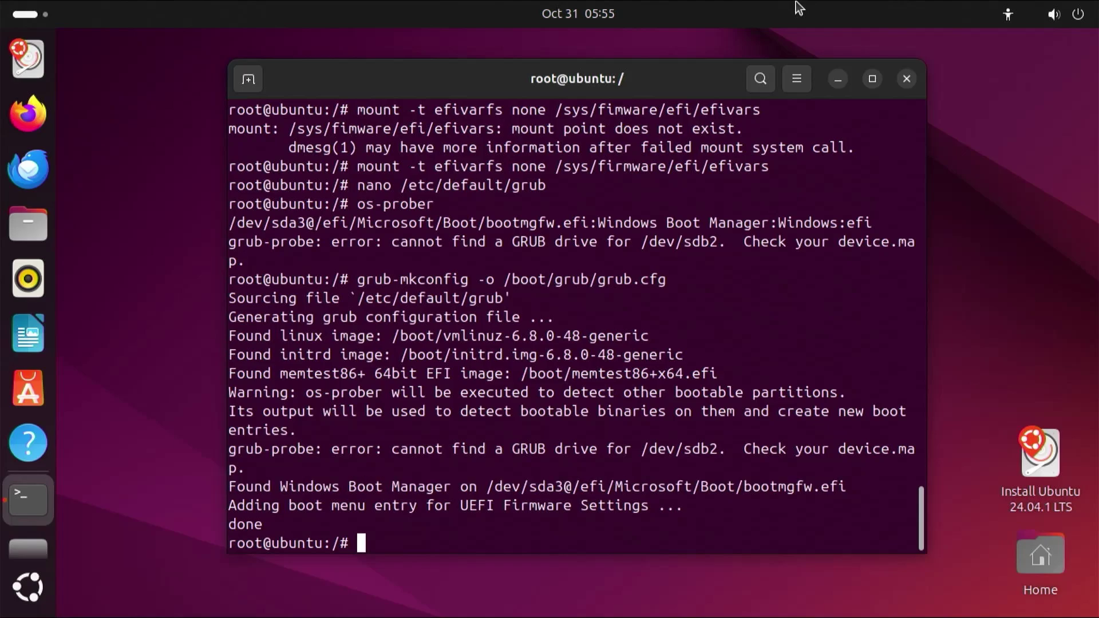
type("ex")
type("it")
key("Return")
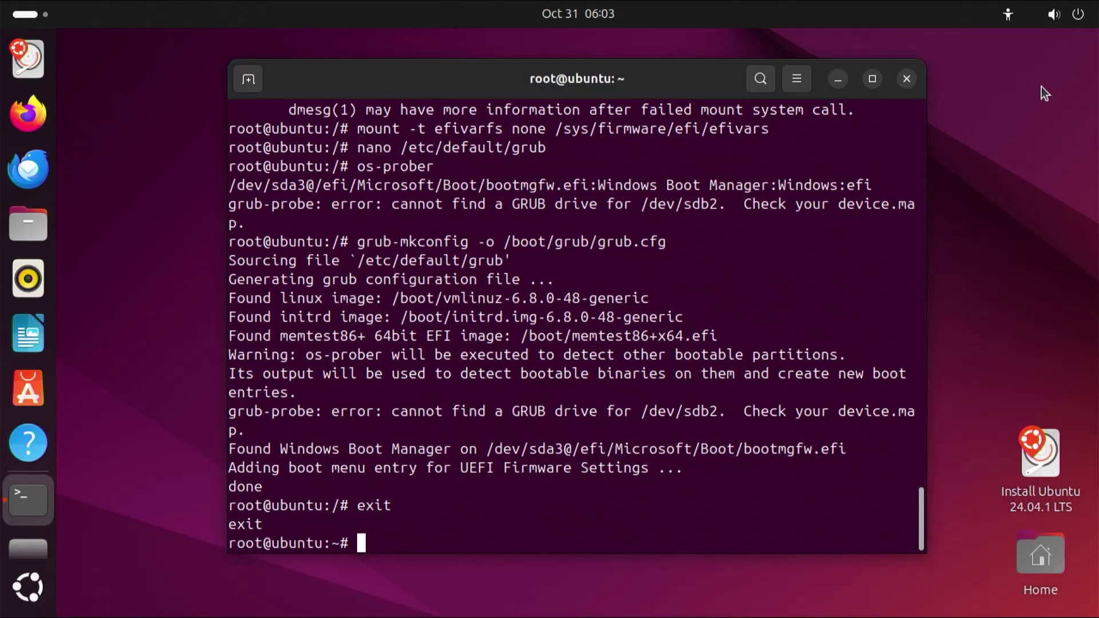
Restart the computer and make ubuntu Boot Option #1, ahead of Windows Boot Manager, in the BIOS.
left_click(1066, 14)
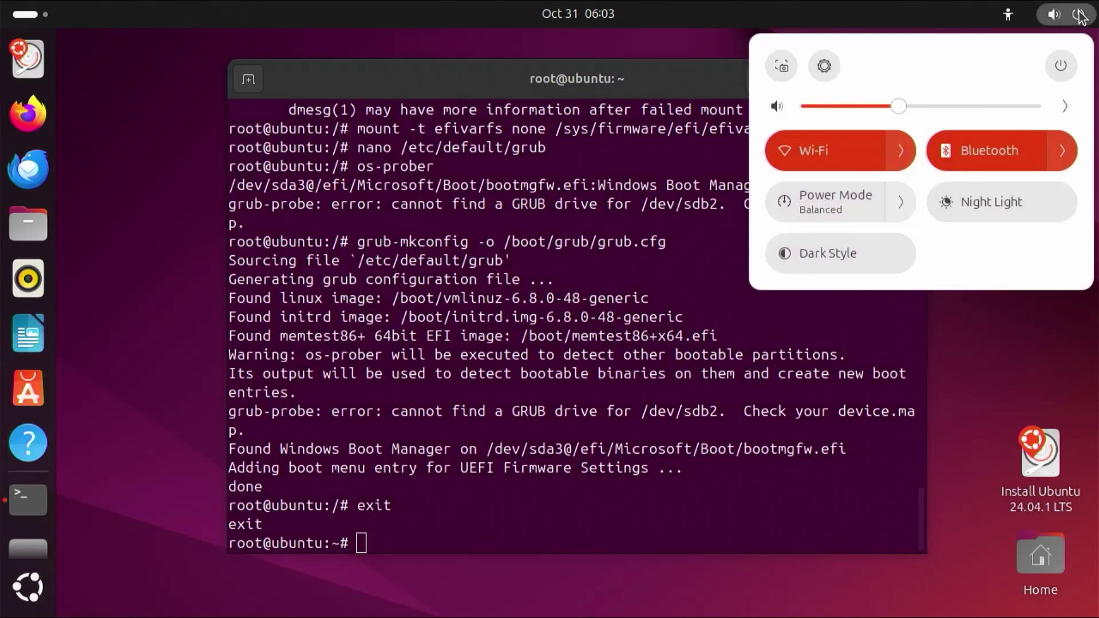
left_click(1061, 65)
left_click(981, 206)
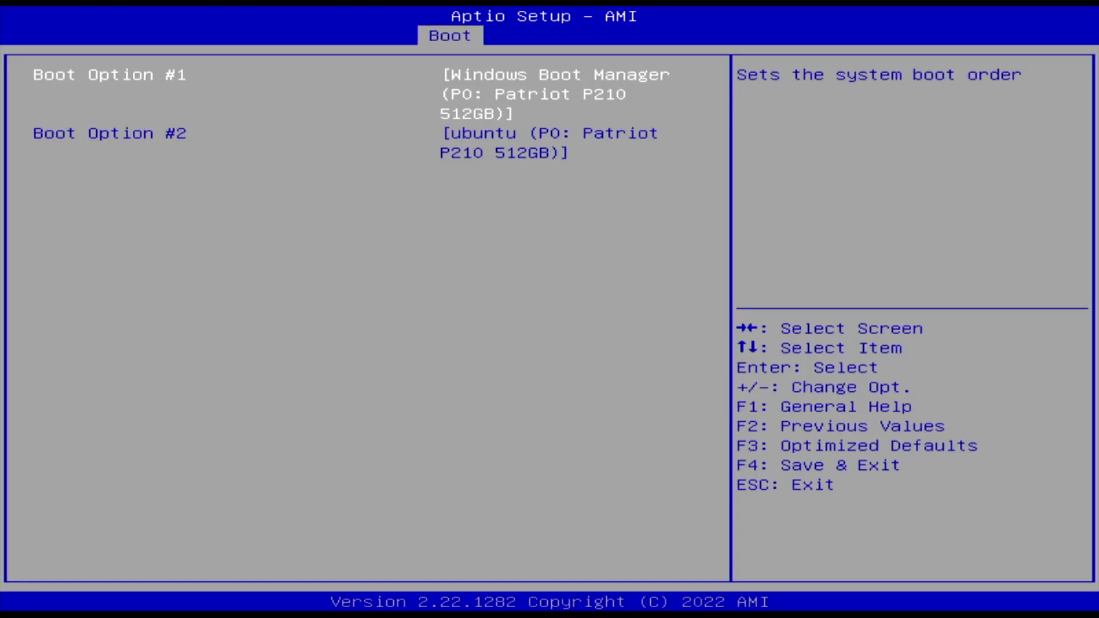
key("plus")
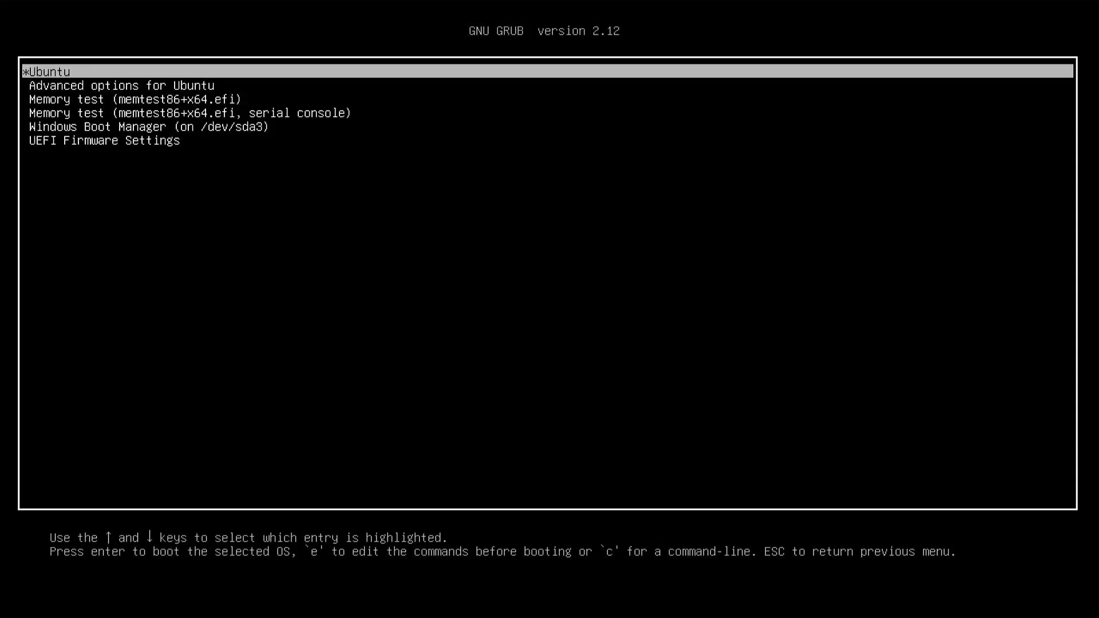
Boot Ubuntu from the GRUB menu, restart, then select Windows Boot Manager in GRUB.
key("Down")
key("Down")
key("Down")
key("Down")
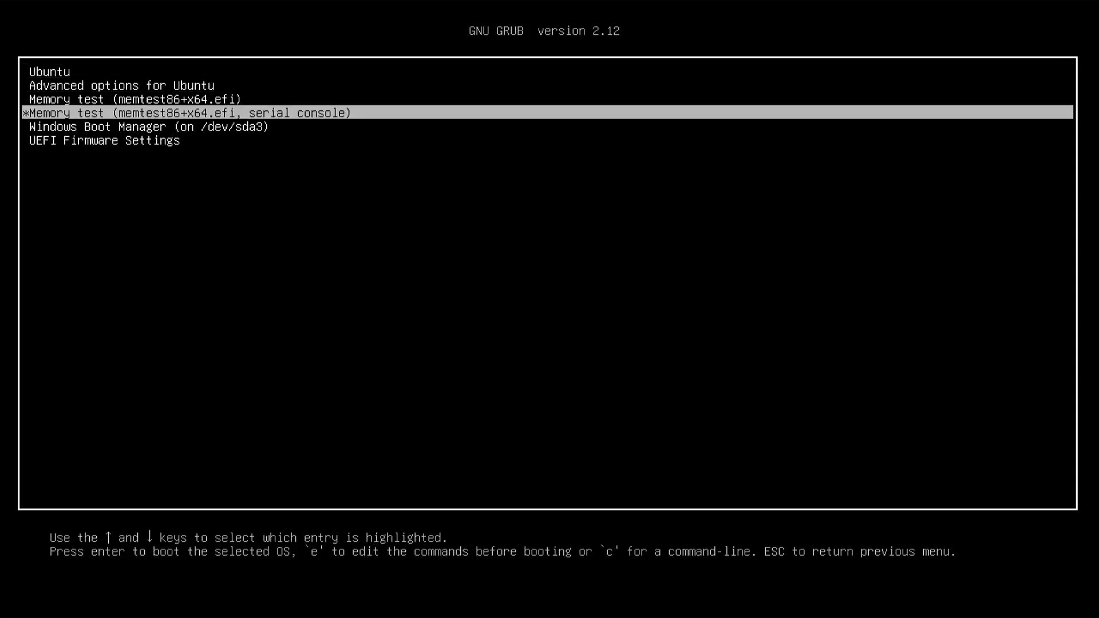
key("Up")
key("Up")
key("Up")
key("Up")
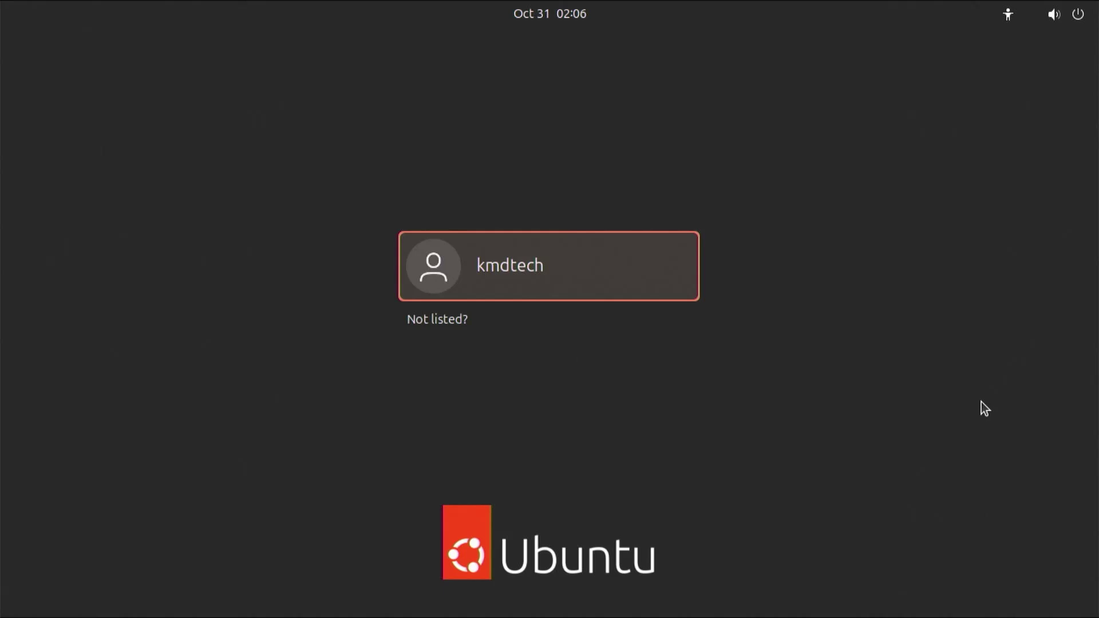
left_click(1067, 14)
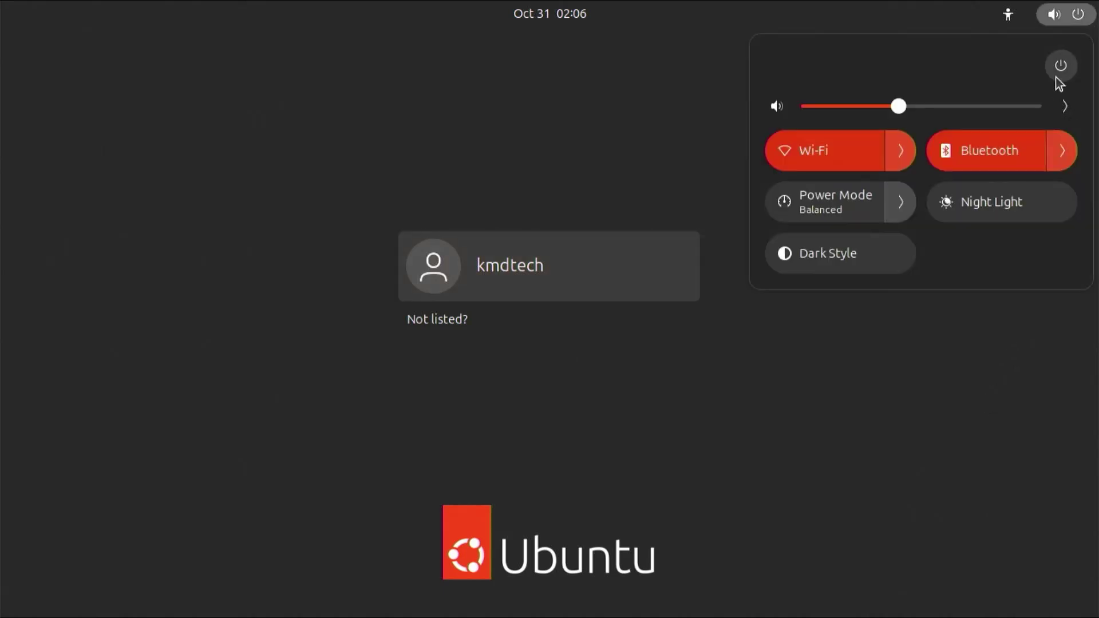
left_click(1059, 78)
left_click(870, 259)
left_click(643, 361)
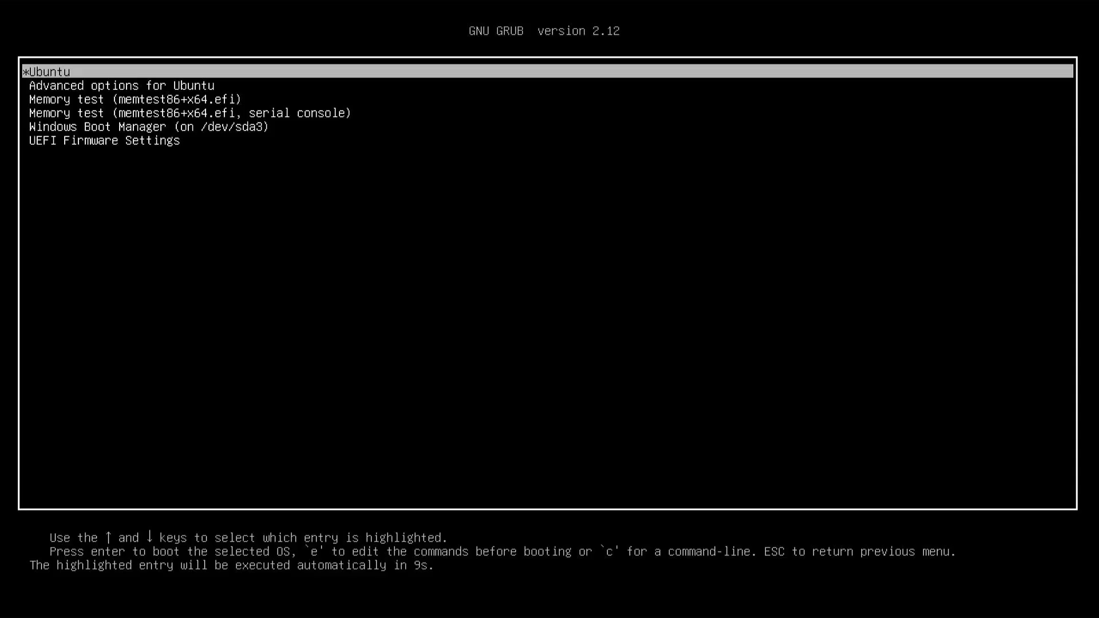
key("Down")
key("Down")
key("Down")
key("Down")
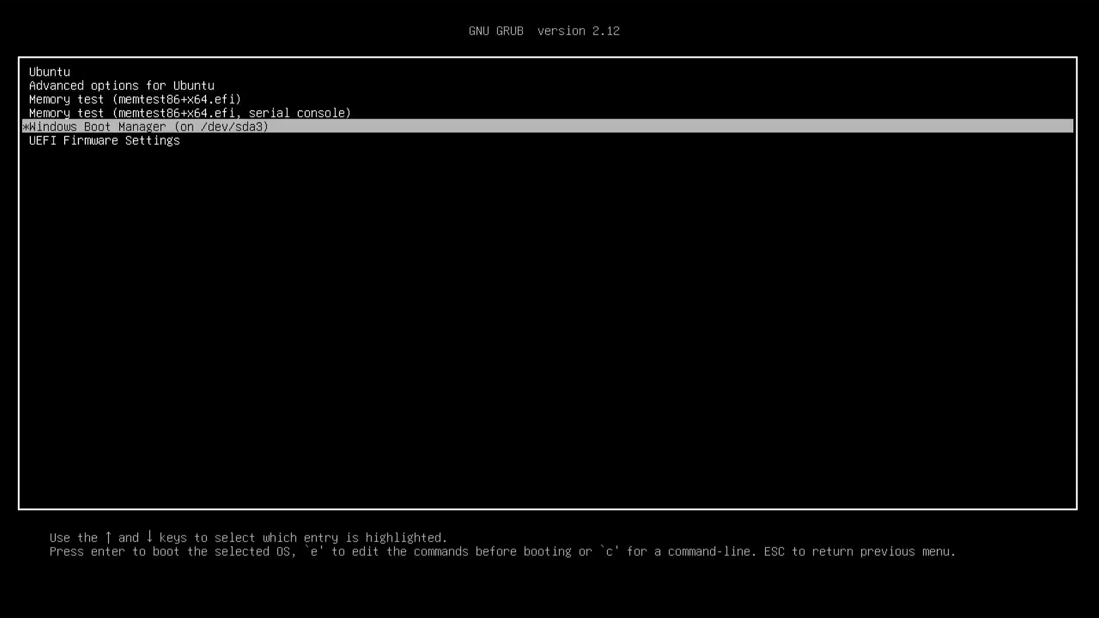